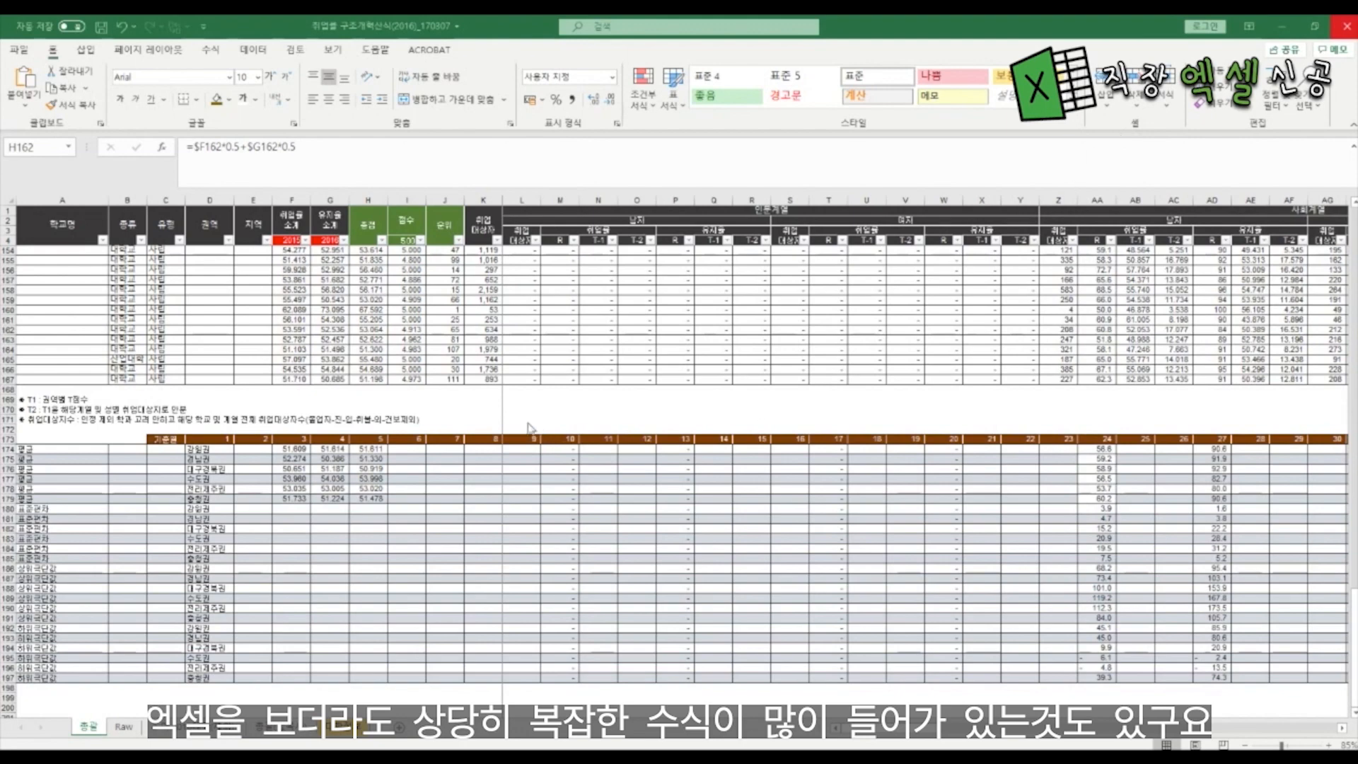
Examine the employment-rate and T-score formulas along row 160, from the 취업대상자 column through column DF and back to CQ.
left_click(476, 311)
key("Right")
key("Right")
key("Right")
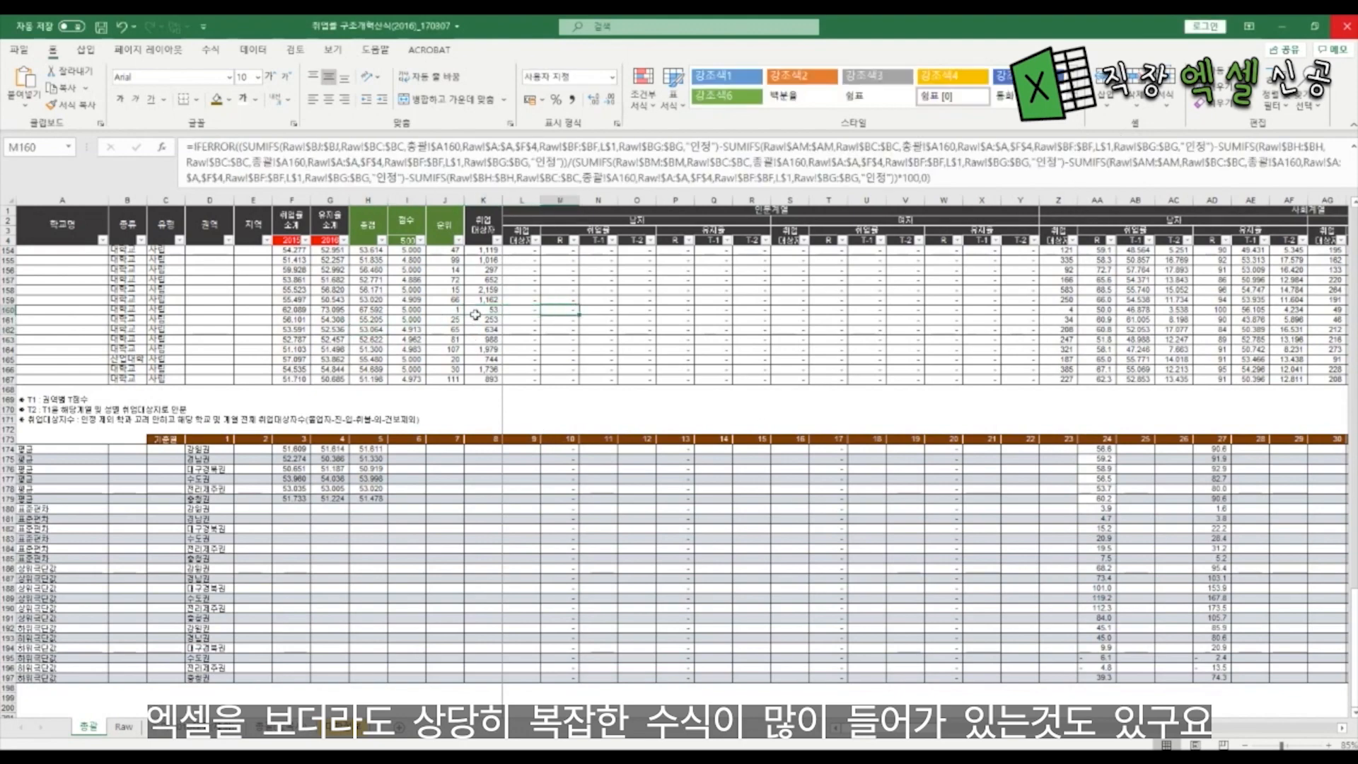
key("Right")
key("Right")
key("Right")
key("Right")
key("Right")
key("Right")
key("Right")
key("Right")
key("Right")
key("Right")
key("Right")
key("Right")
key("Right")
key("Right")
key("Right")
key("Right")
key("Right")
key("Right")
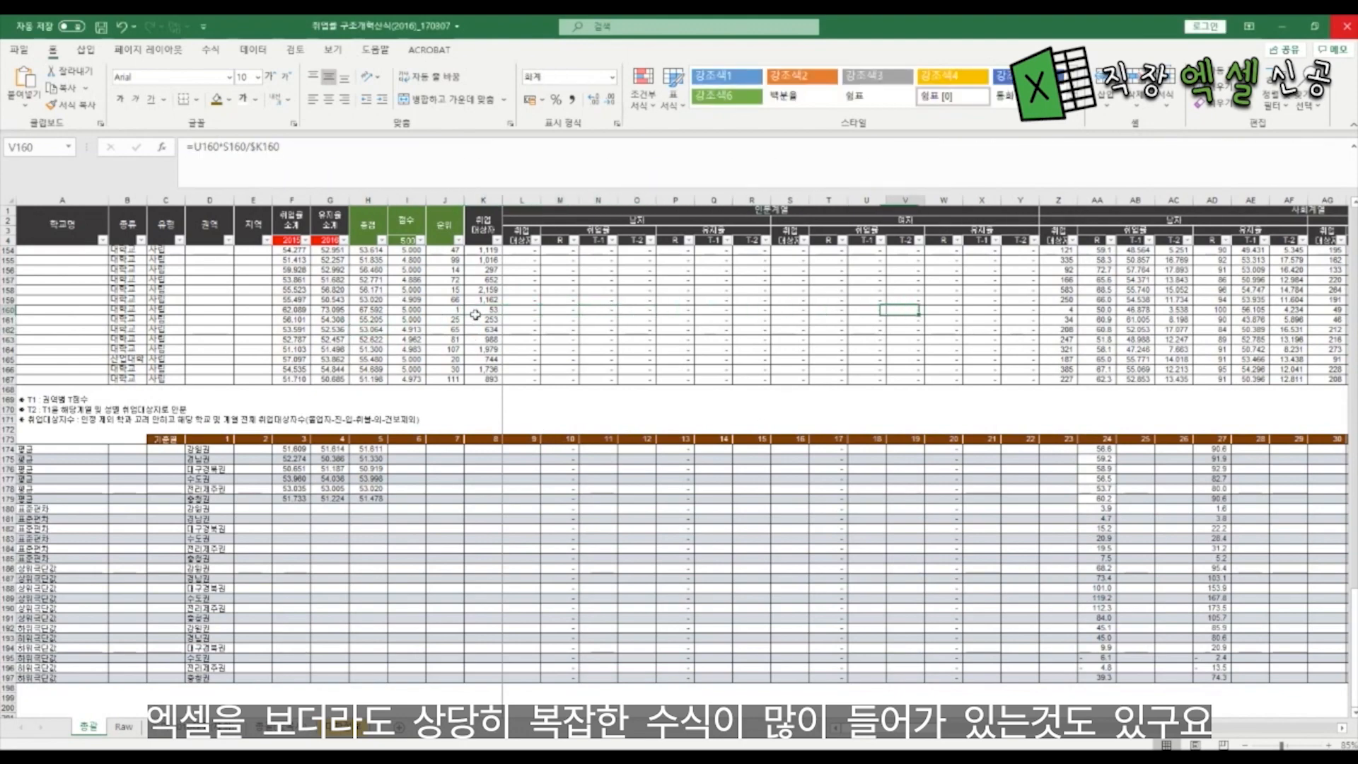
key("Right")
key("Right")
key("Right")
key("Right")
key("Right")
key("Right")
key("Right")
key("Right")
key("Right")
key("Right")
key("Right")
key("Right")
key("Right")
key("Right")
key("Right")
key("Right")
key("Right")
key("Right")
key("Right")
key("Right")
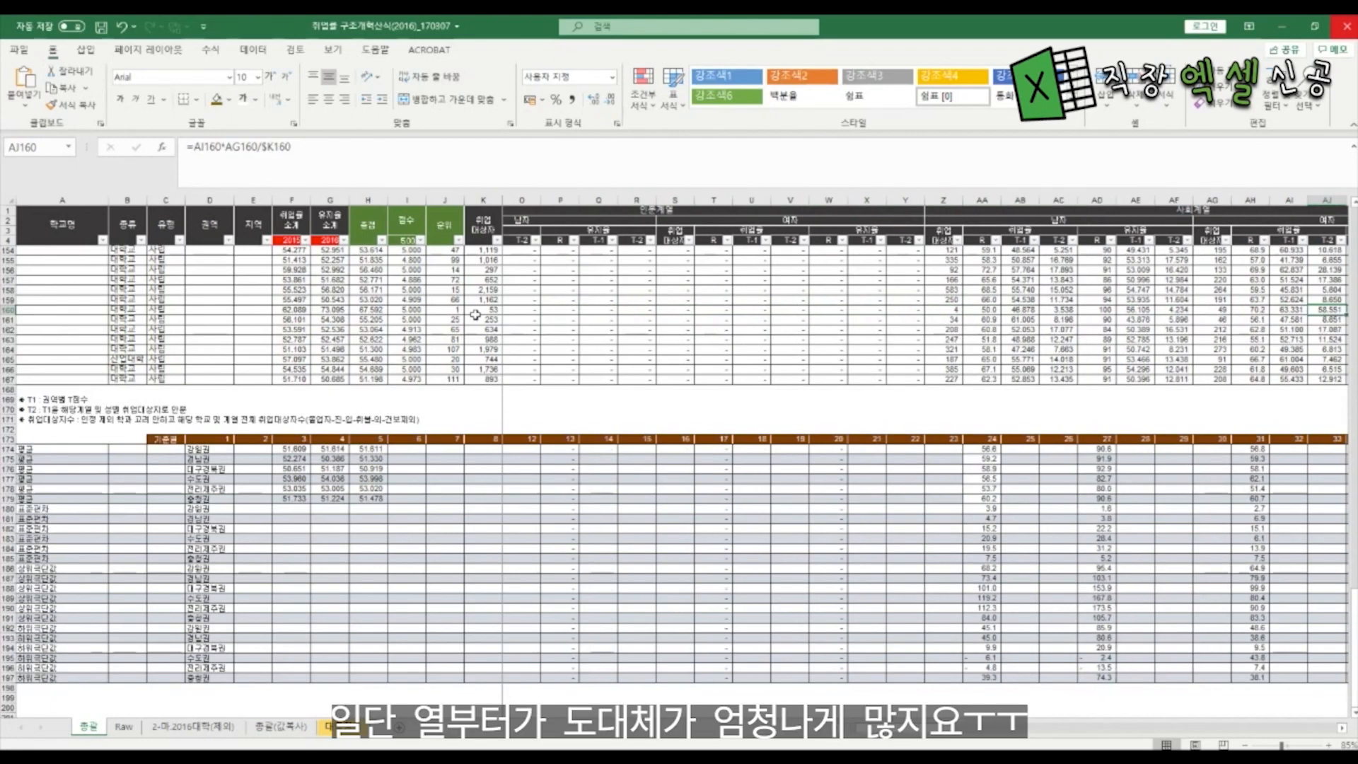
key("Right")
key("Right")
key("Right")
key("Right")
key("Right")
key("Right")
key("Right")
key("Right")
key("Right")
key("Right")
key("Right")
key("Right")
key("Right")
key("Right")
key("Right")
key("Right")
key("Right")
key("Right")
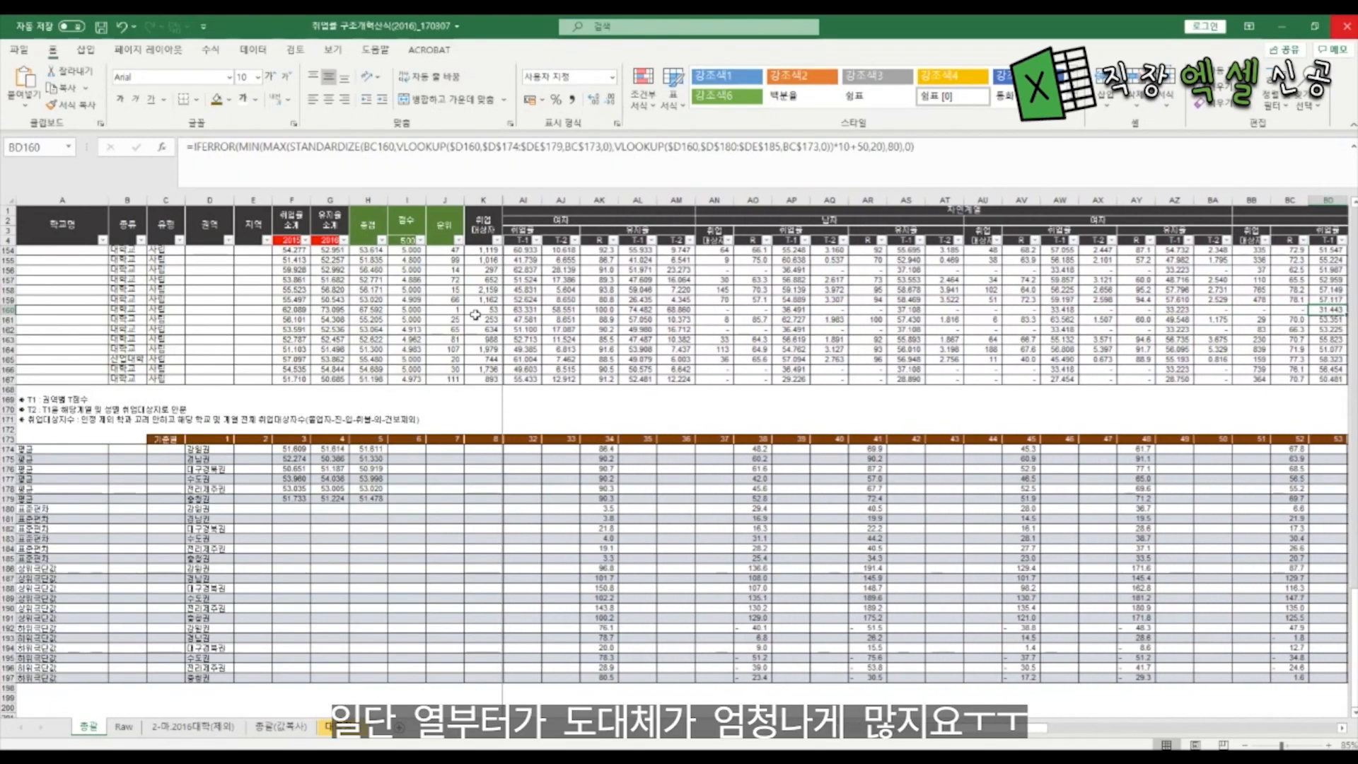
key("Right")
key("Right")
key("Right")
key("Right")
key("Right")
key("Right")
key("Right")
key("Right")
key("Right")
key("Right")
key("Right")
key("Right")
key("Right")
key("Right")
key("Right")
key("Right")
key("Right")
key("Right")
key("Right")
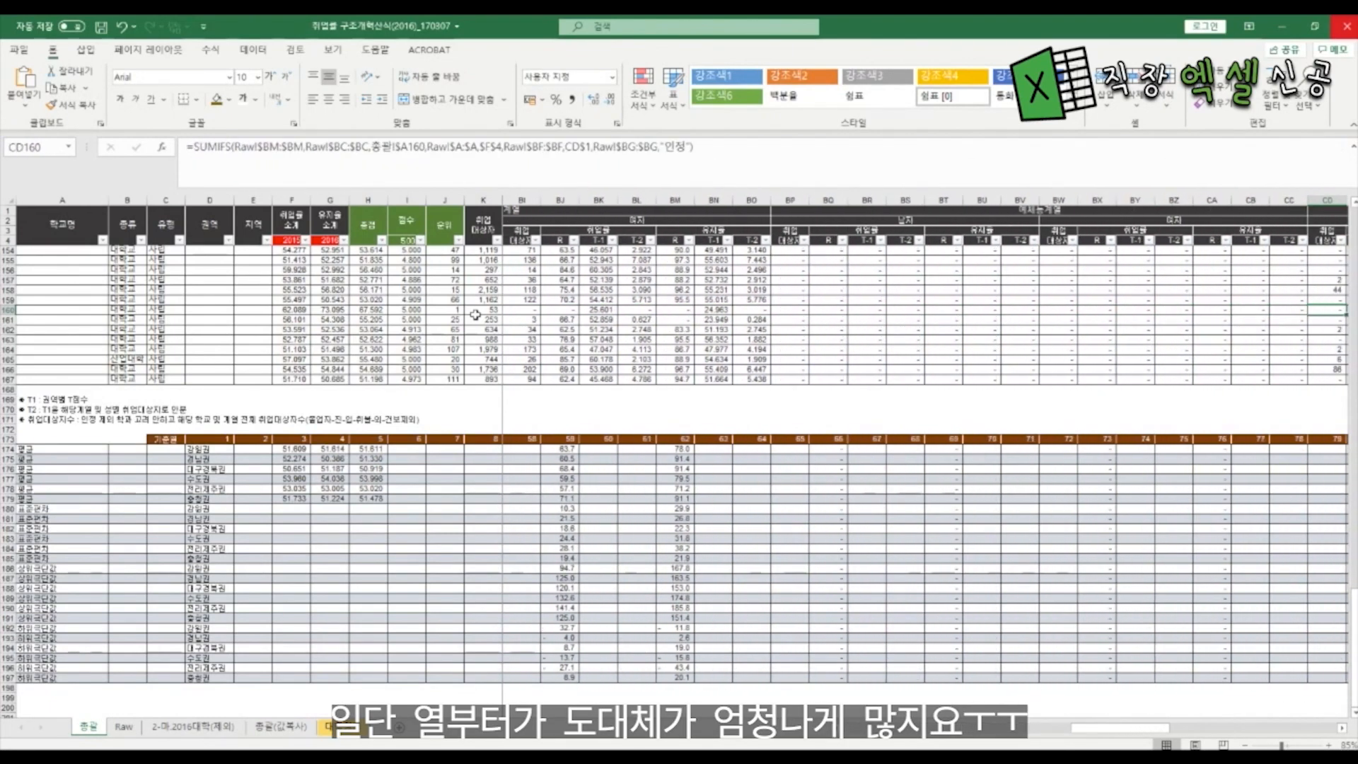
key("Right")
key("Right")
key("Right")
key("Right")
key("Right")
key("Right")
key("Right")
key("Right")
key("Right")
key("Right")
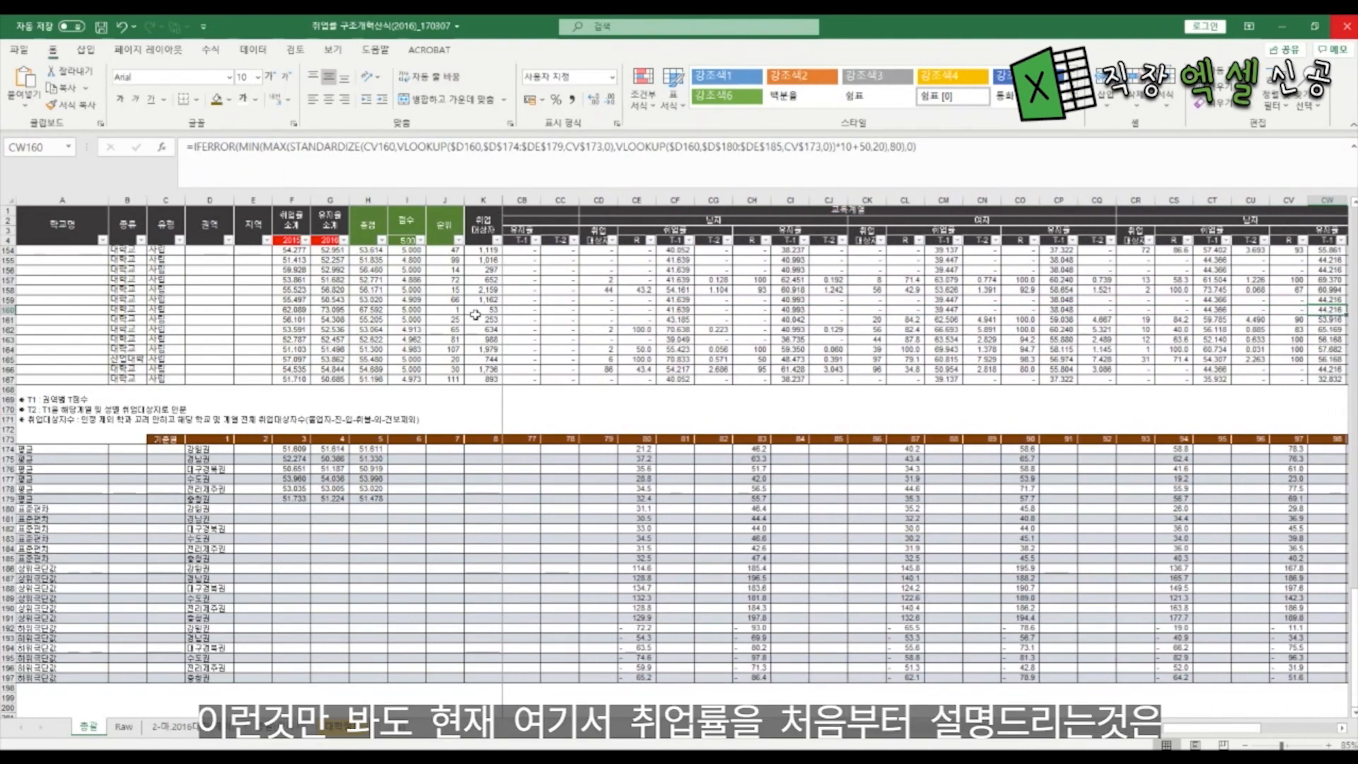
key("Right")
key("Right")
key("Right")
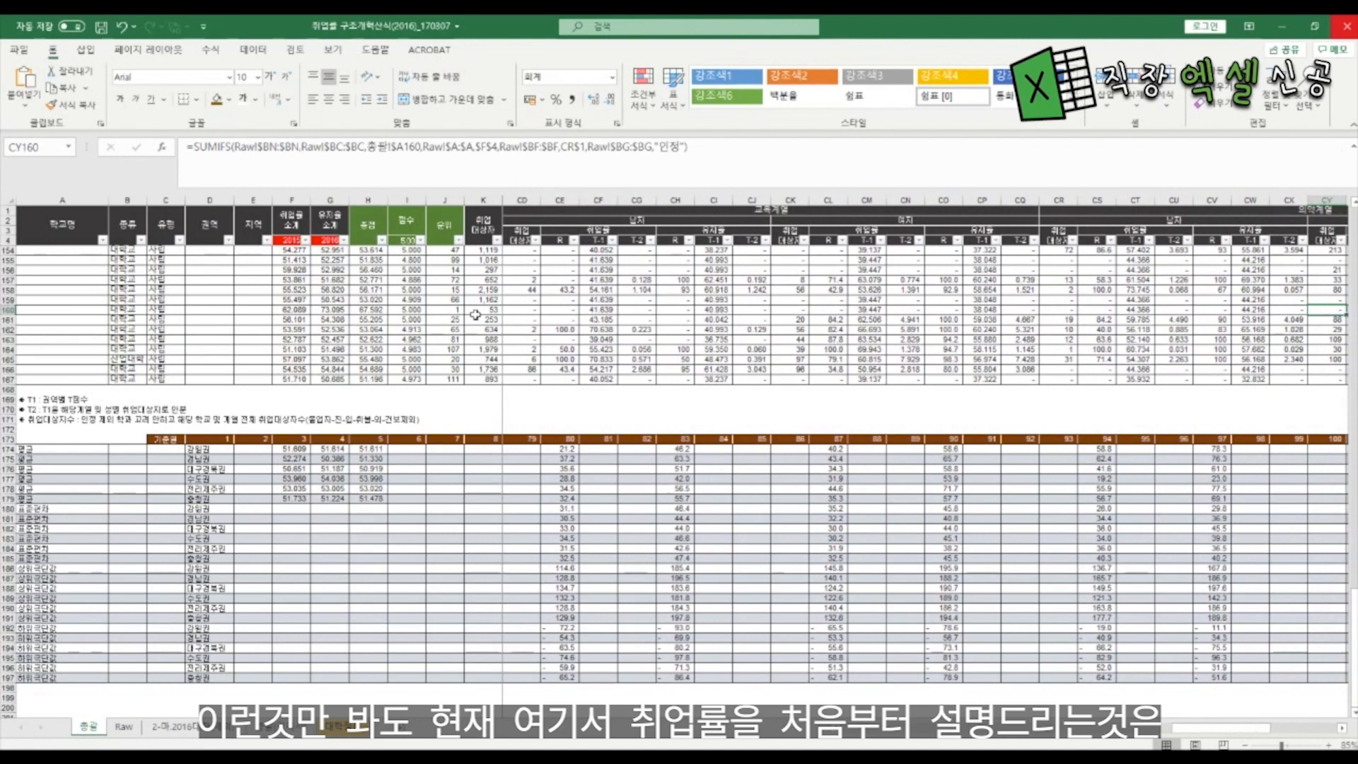
key("Right")
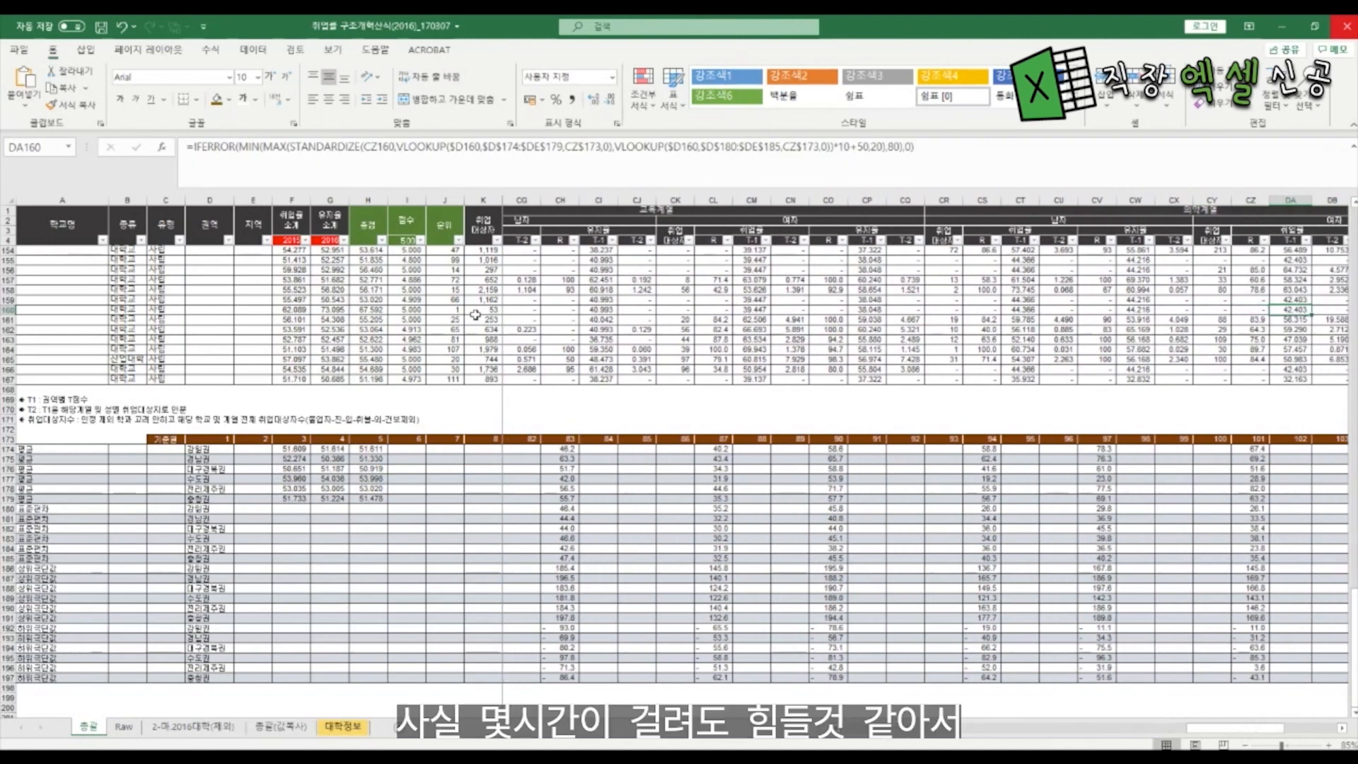
key("Right")
key("Right")
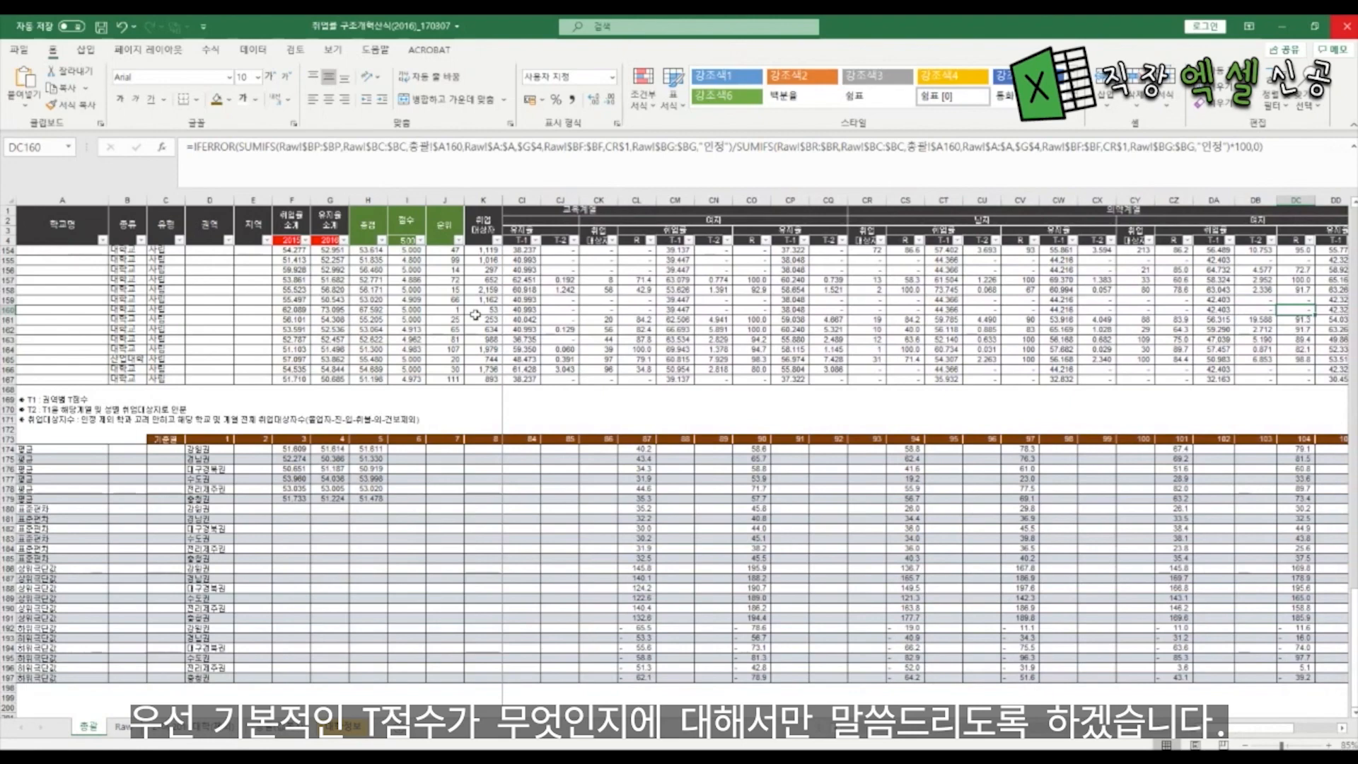
key("Right")
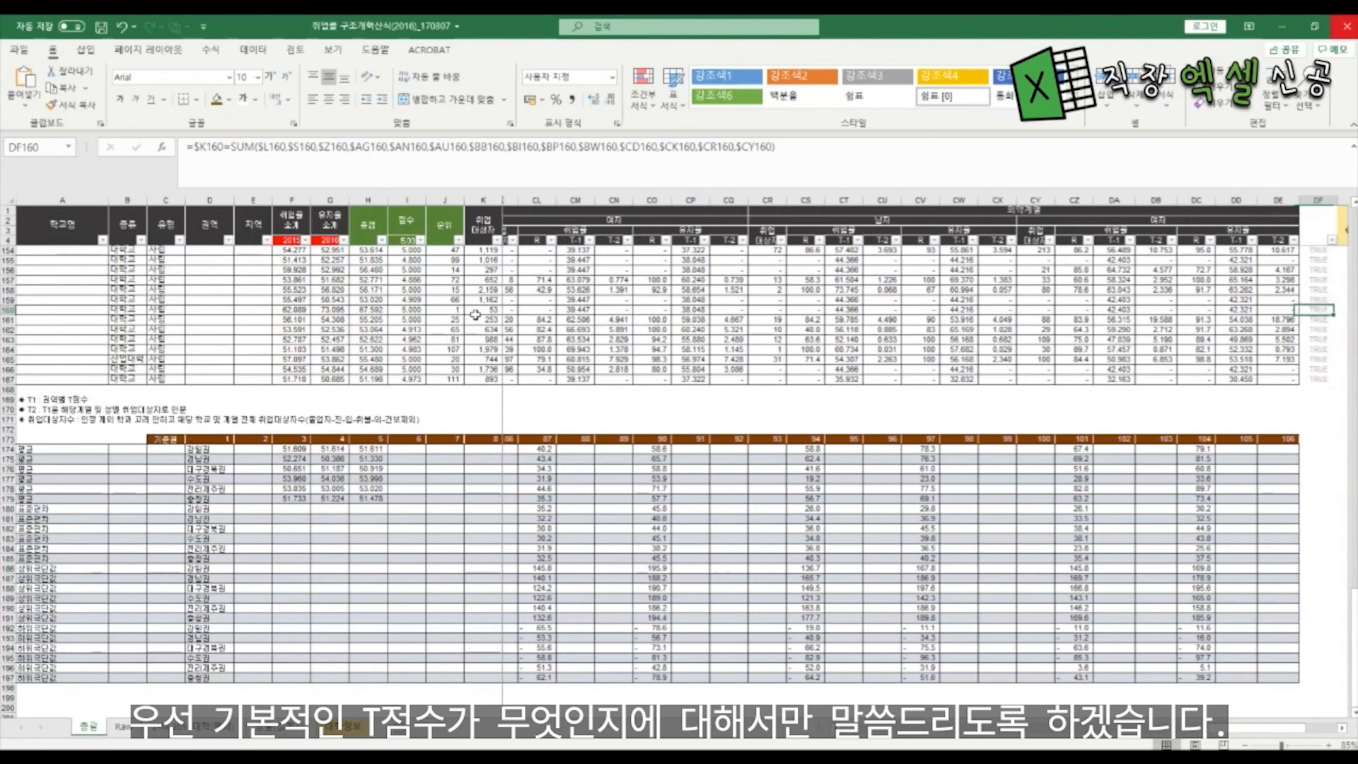
key("Left")
key("Left")
key("Left")
key("Left")
key("Left")
key("Left")
key("Left")
key("Left")
key("Left")
key("Left")
key("Left")
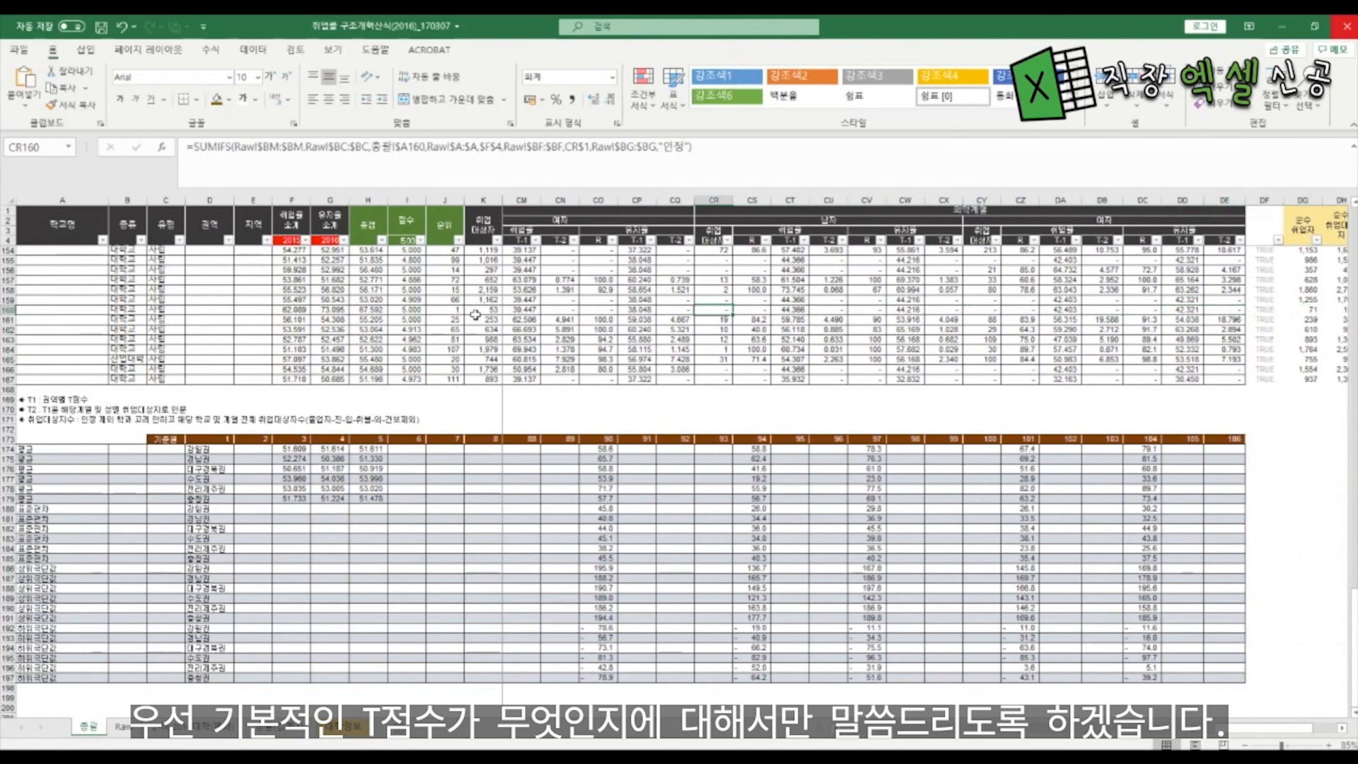
key("Left")
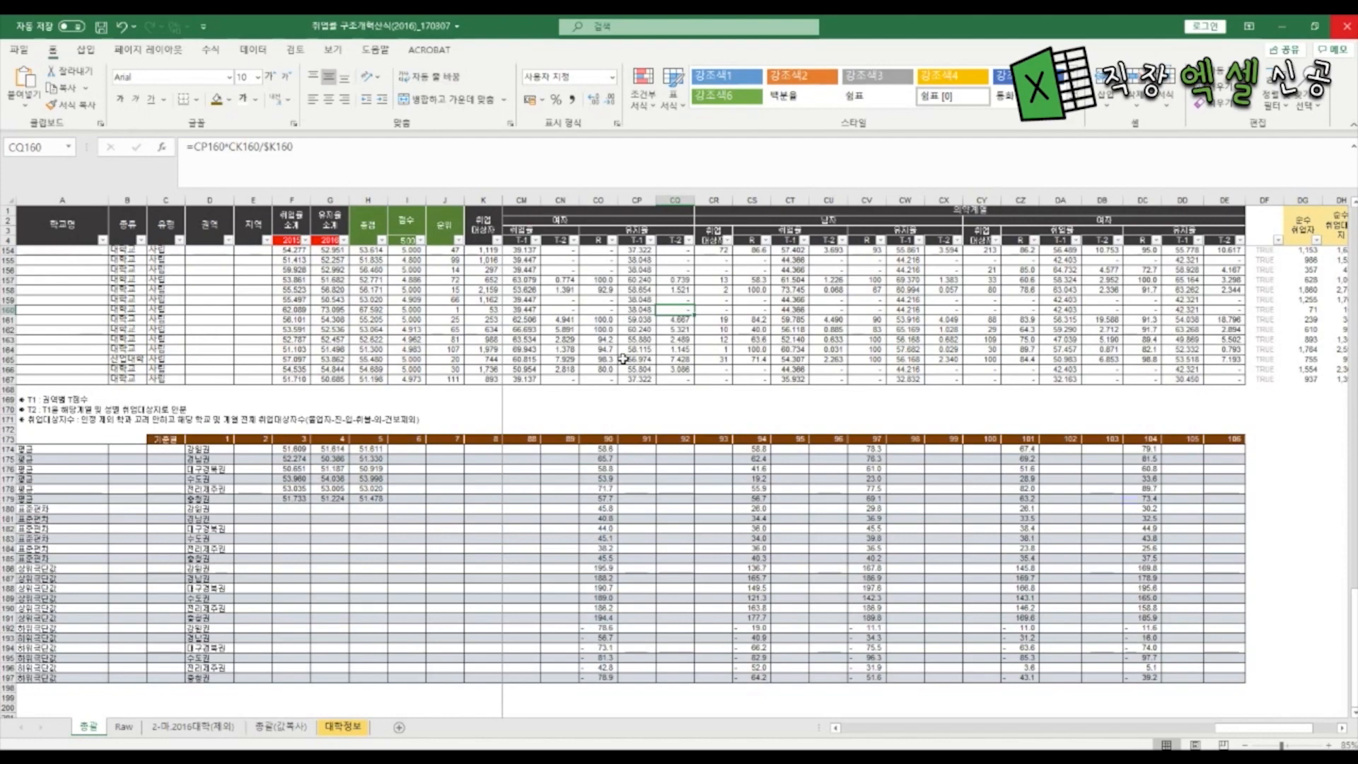
Close the employment-rate workbook and go to page 50 of the 2021 university assessment PDF in Adobe Acrobat Pro.
left_click(1344, 27)
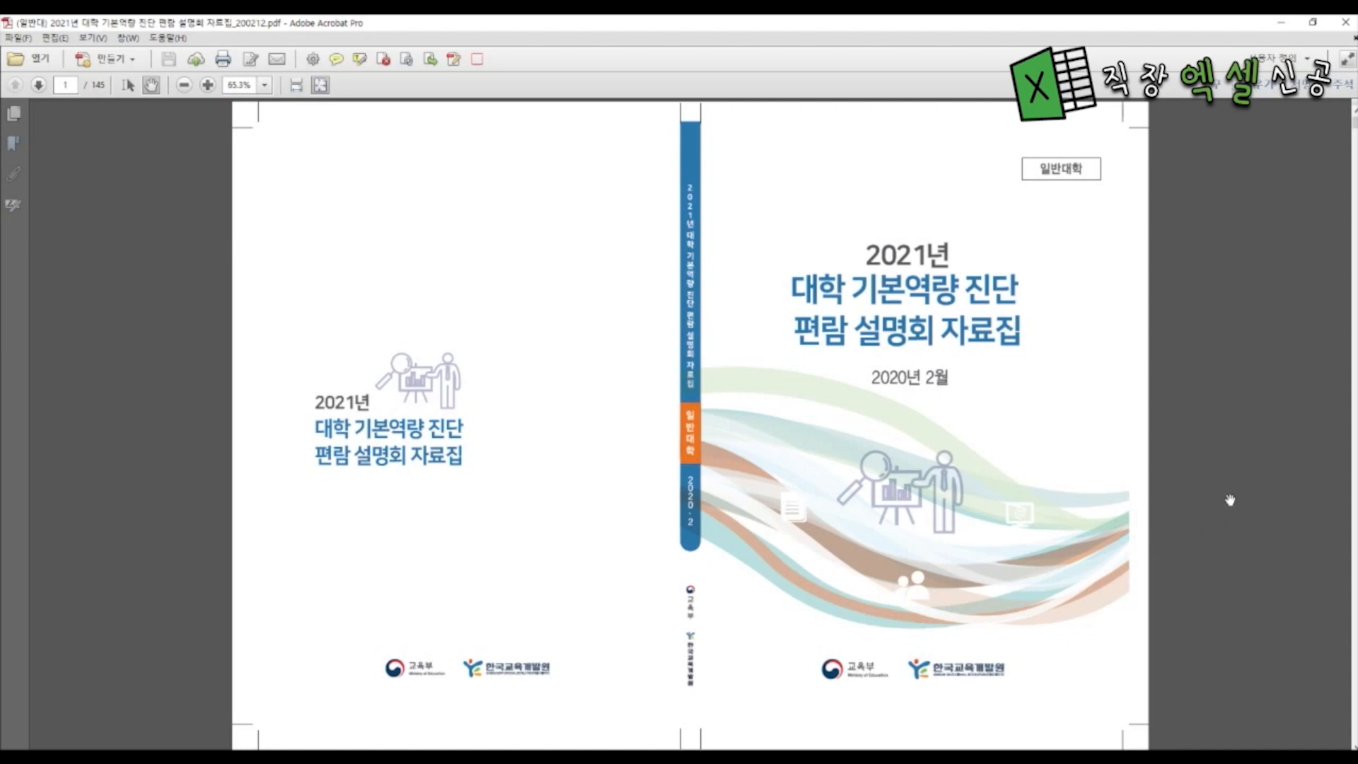
left_click(66, 85)
type("50")
key("Return")
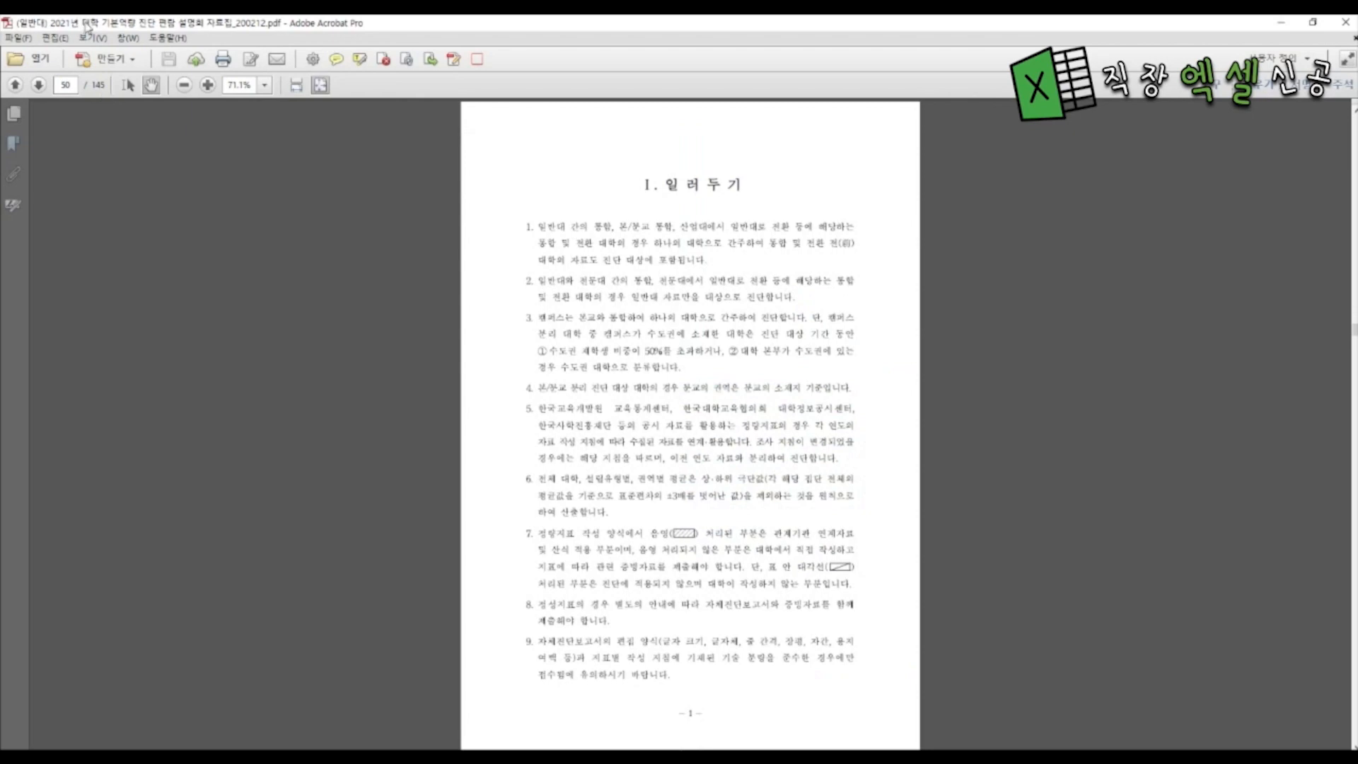
Enlarge the page and draw a red rectangle around item 6 on excluding values beyond ±3 standard deviations from averages.
left_click(297, 84)
scroll(753, 437, "down", 3)
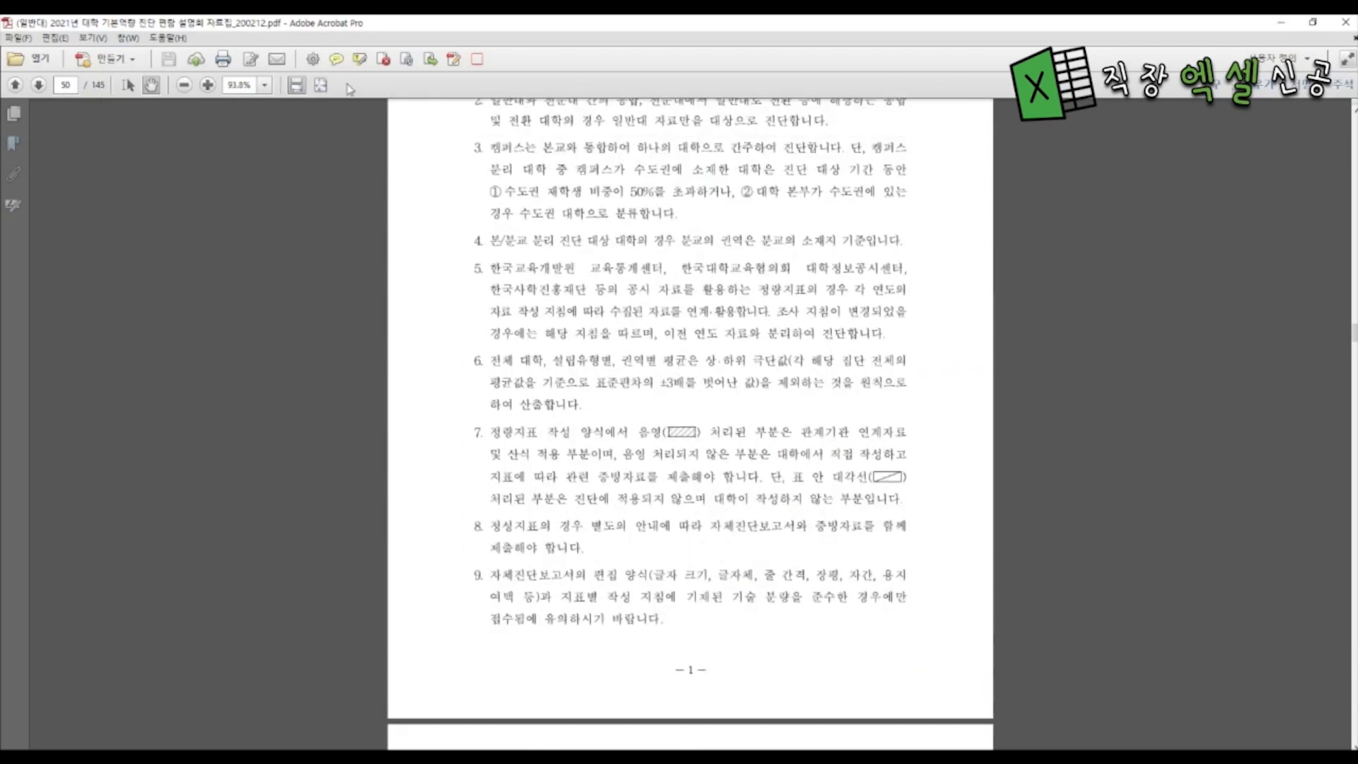
scroll(575, 304, "up", 3)
left_click(478, 59)
mouse_move(323, 364)
left_mouse_down()
mouse_move(904, 508)
mouse_move(1075, 499)
mouse_move(1071, 488)
left_mouse_up()
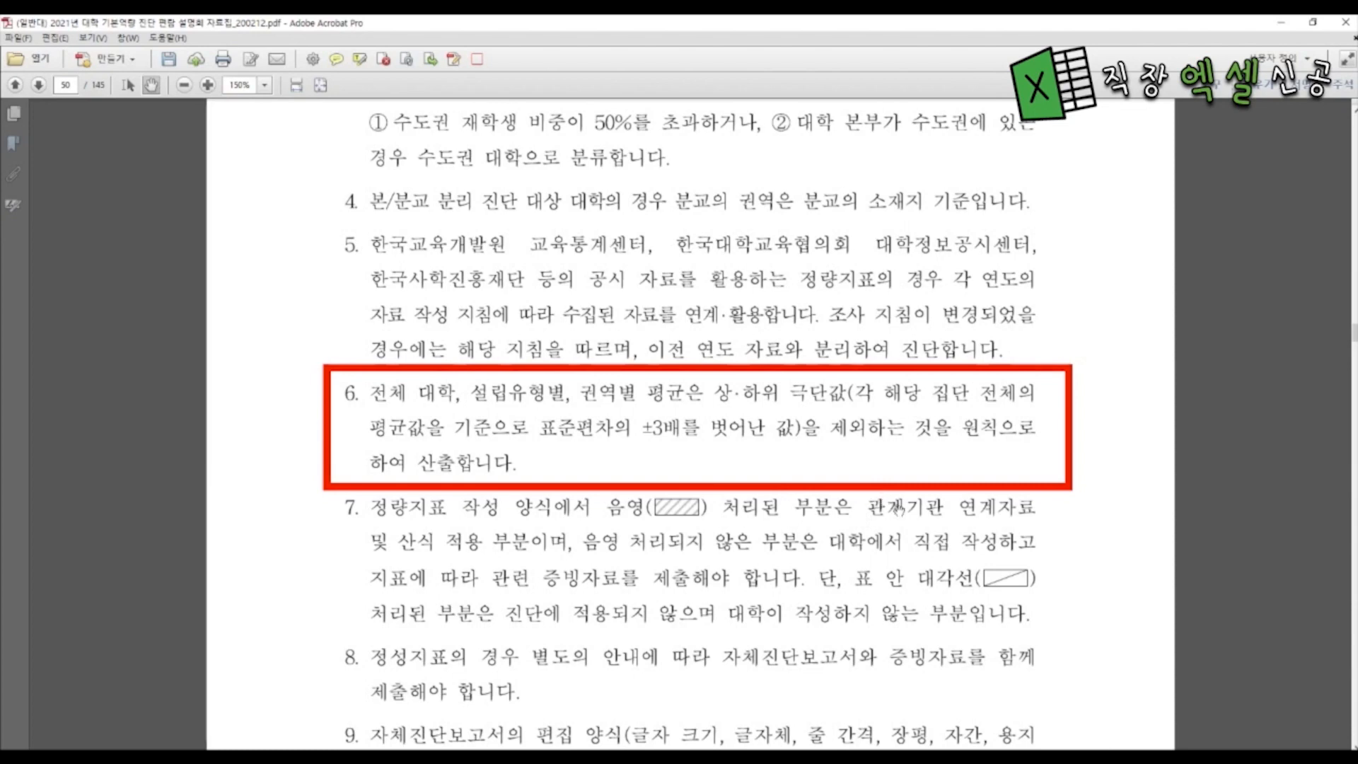
Go to page 140 and draw a red rectangle around the note setting the t-score minimum to 20 and maximum to 80 points.
left_click(66, 86)
type("140")
key("Return")
scroll(793, 415, "down", 6)
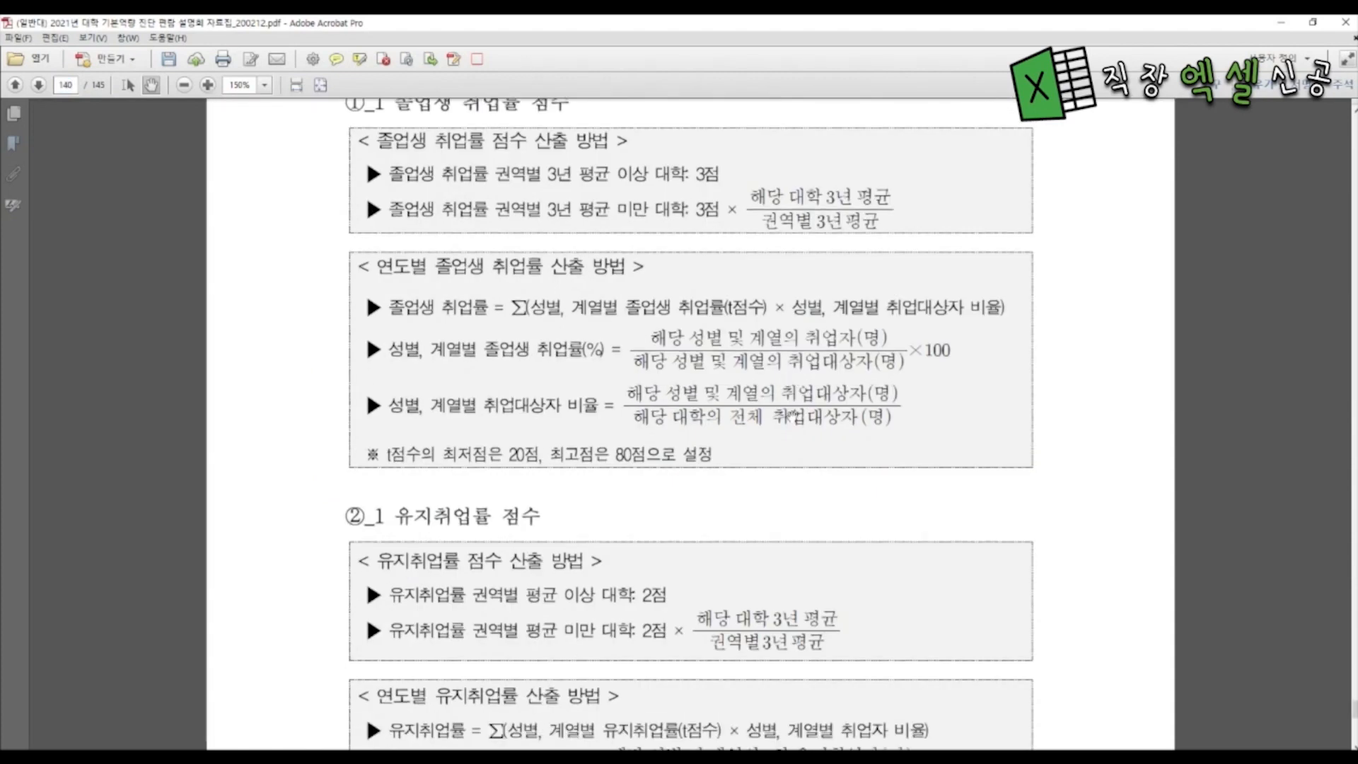
scroll(345, 165, "up", 1)
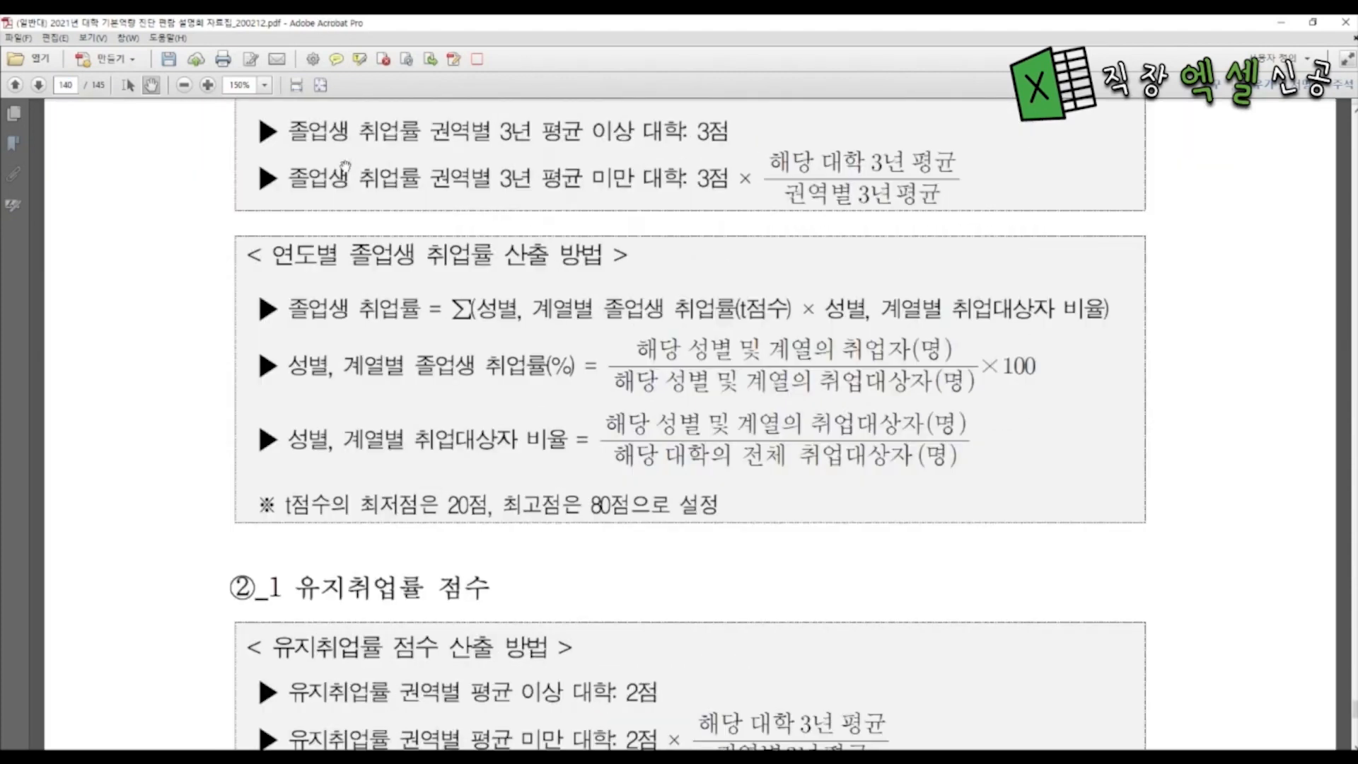
left_click(478, 58)
left_click_drag(244, 479, 746, 547)
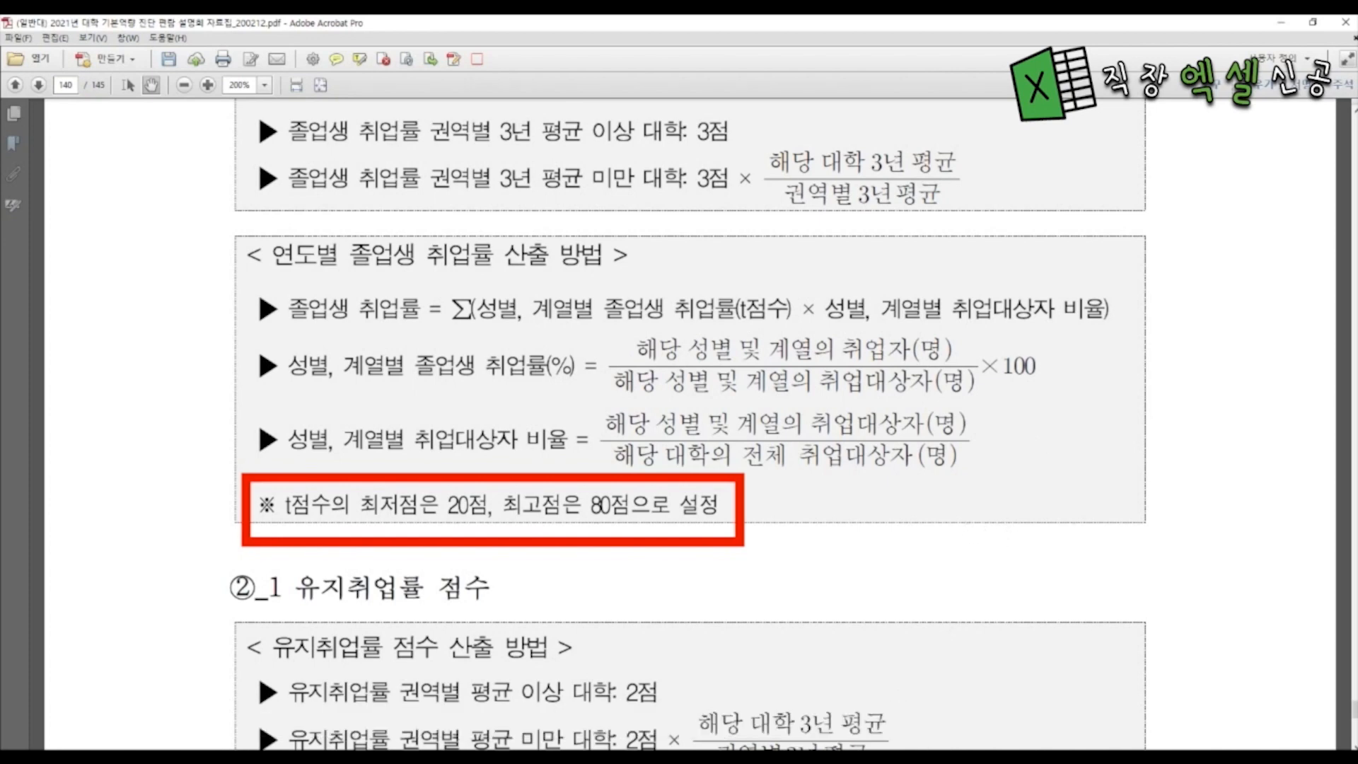
Switch to the T점수 workbook in Excel and review the 학교 sample list, the 취업률 column and the empty Z점수 column.
mouse_move(881, 756)
left_click(957, 707)
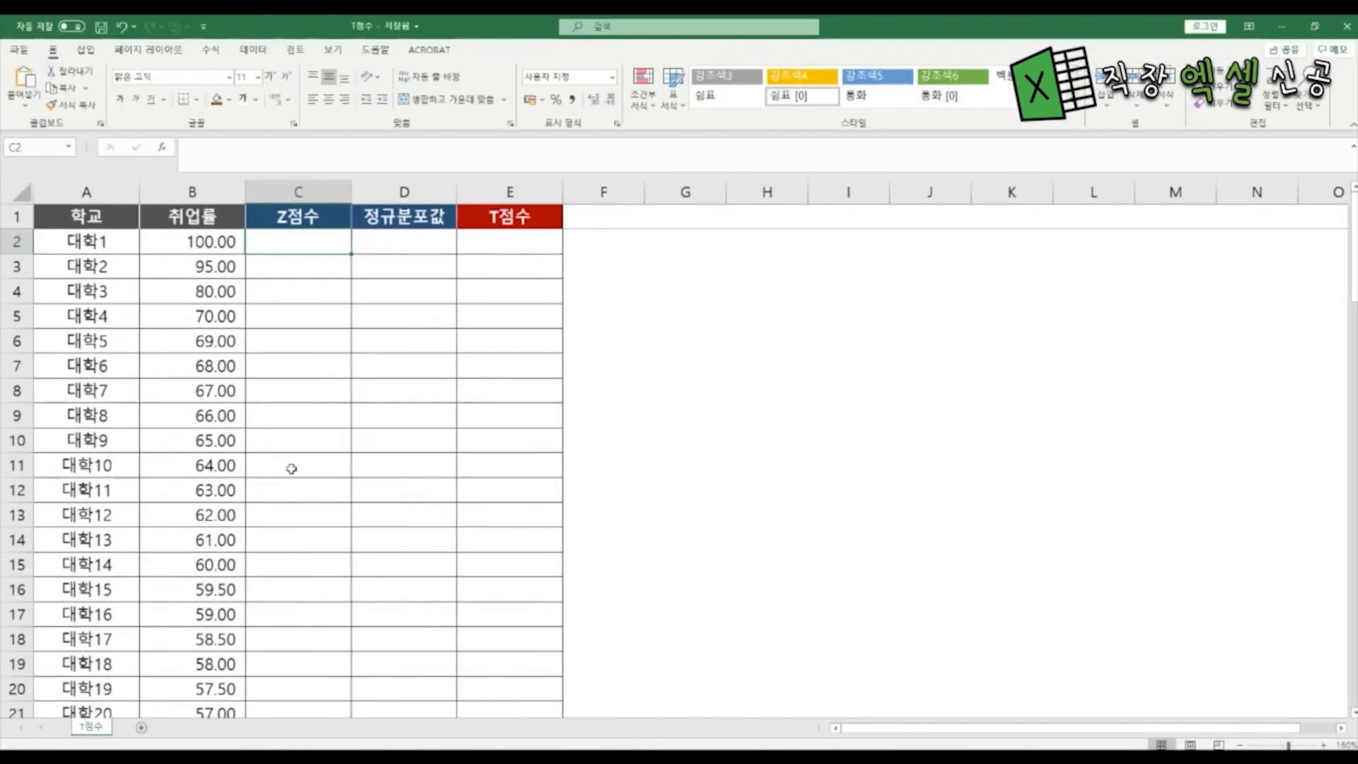
scroll(76, 242, "up", 2)
left_click(76, 241)
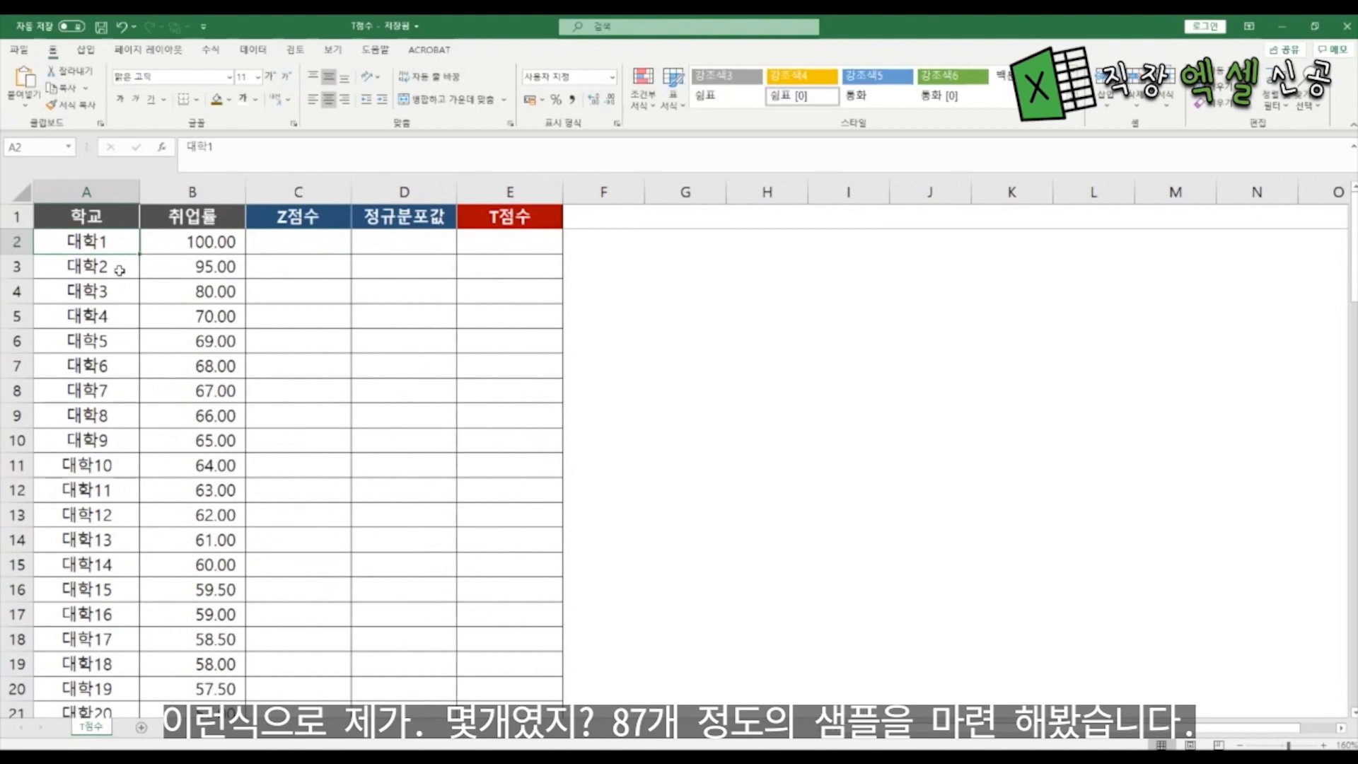
key("ctrl+shift+Down")
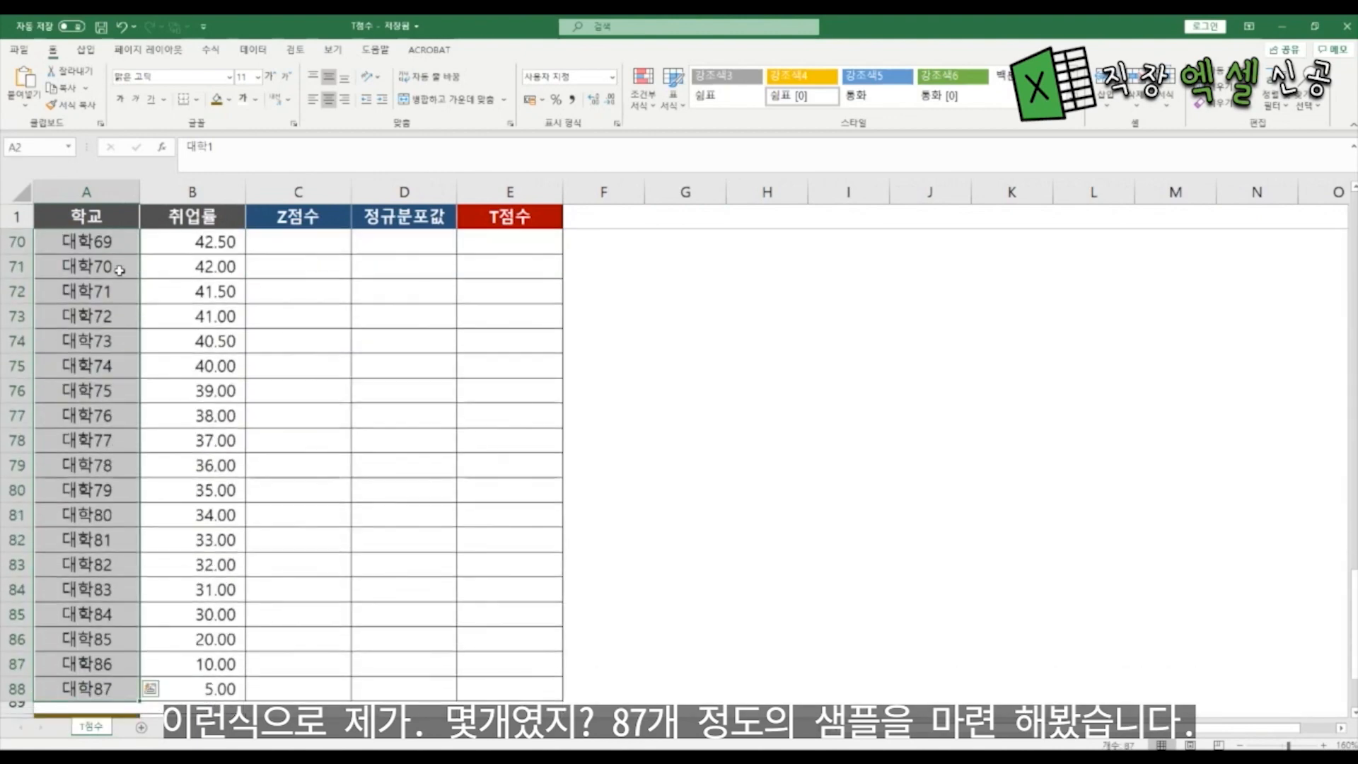
key("ctrl+Up")
key("Down")
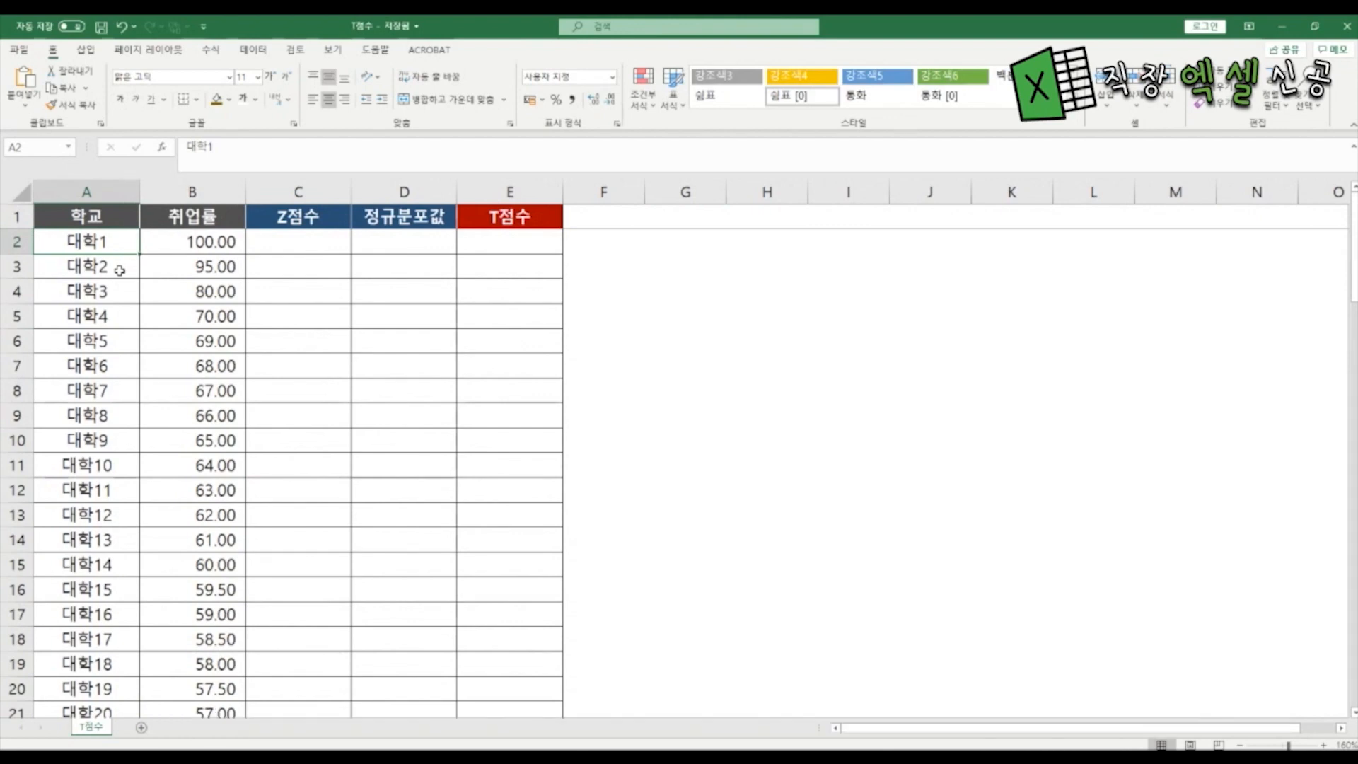
left_click(205, 247)
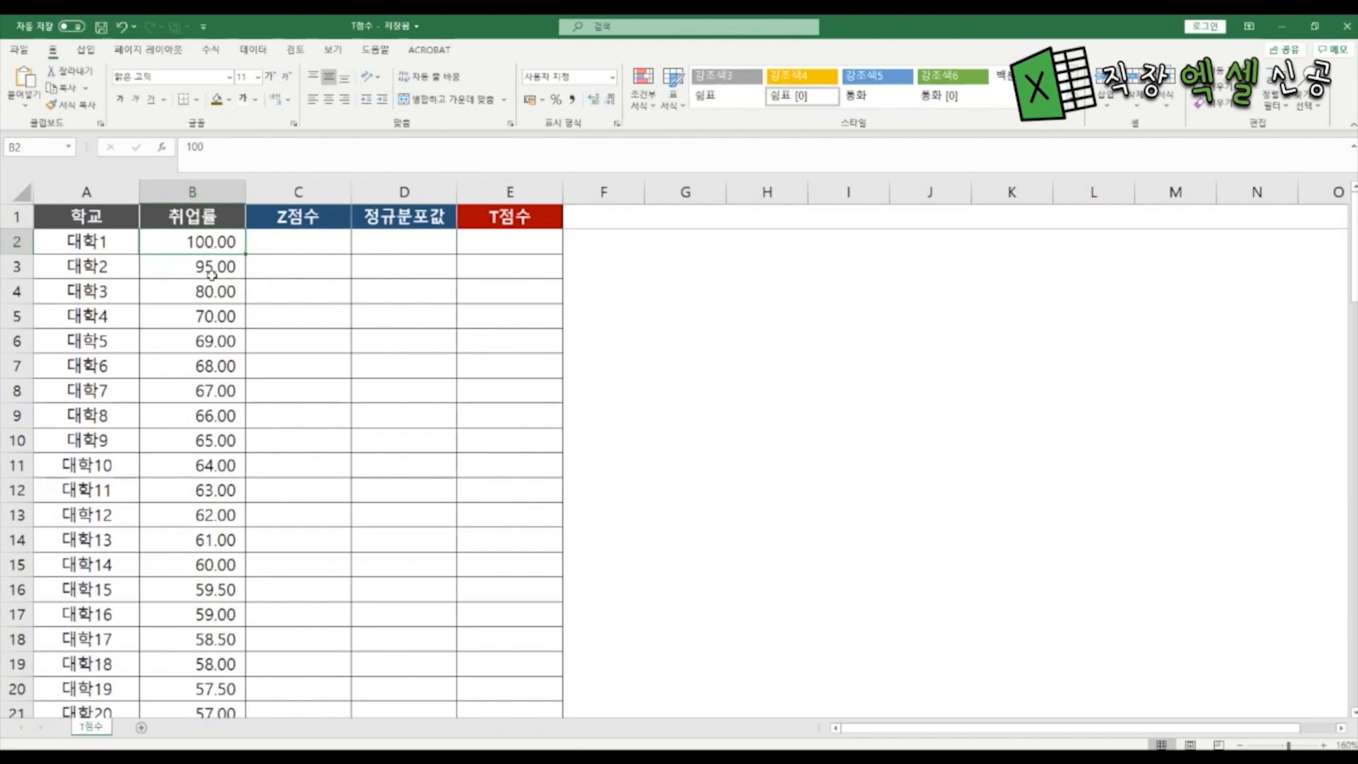
left_click(317, 242)
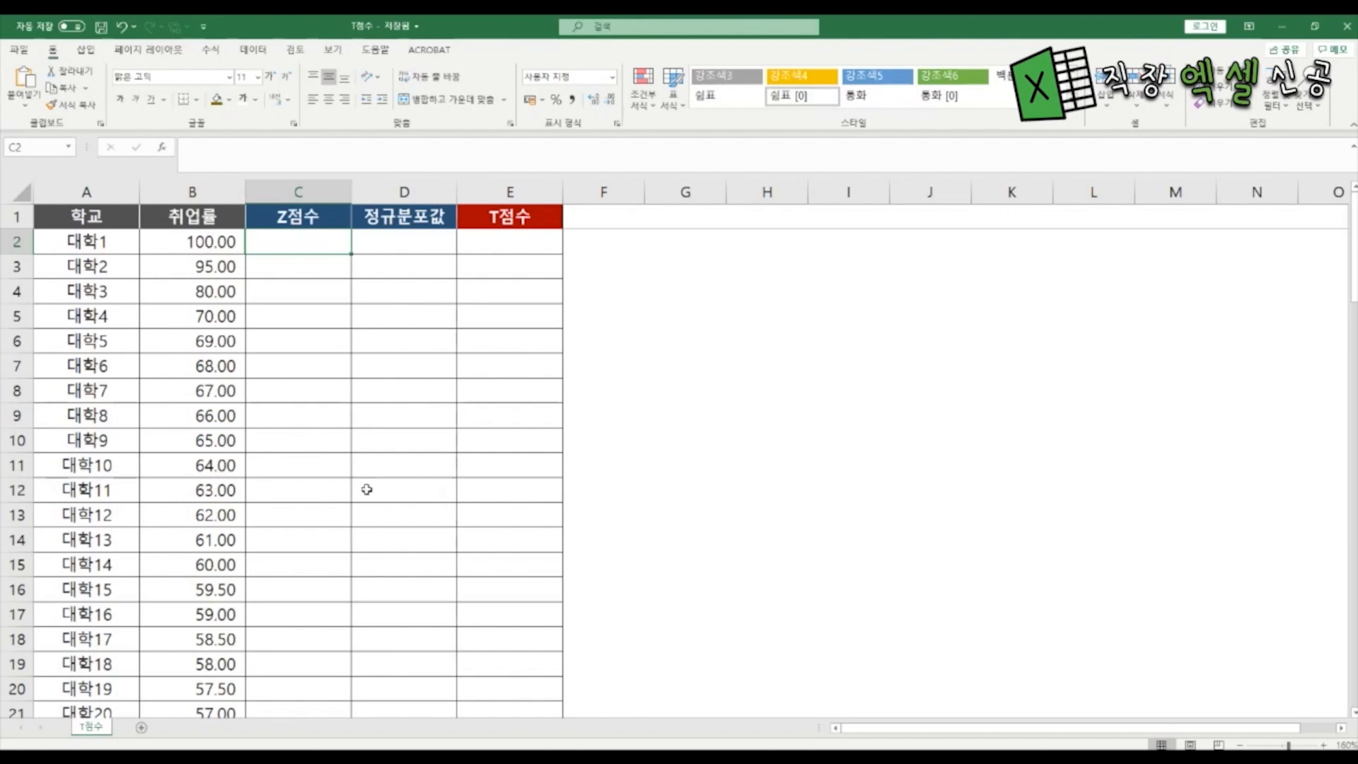
Calculate the average employment rate in the 평균 cell B90 with =AVERAGE($B$2:$B$88).
left_click(213, 397)
key("ctrl+Down")
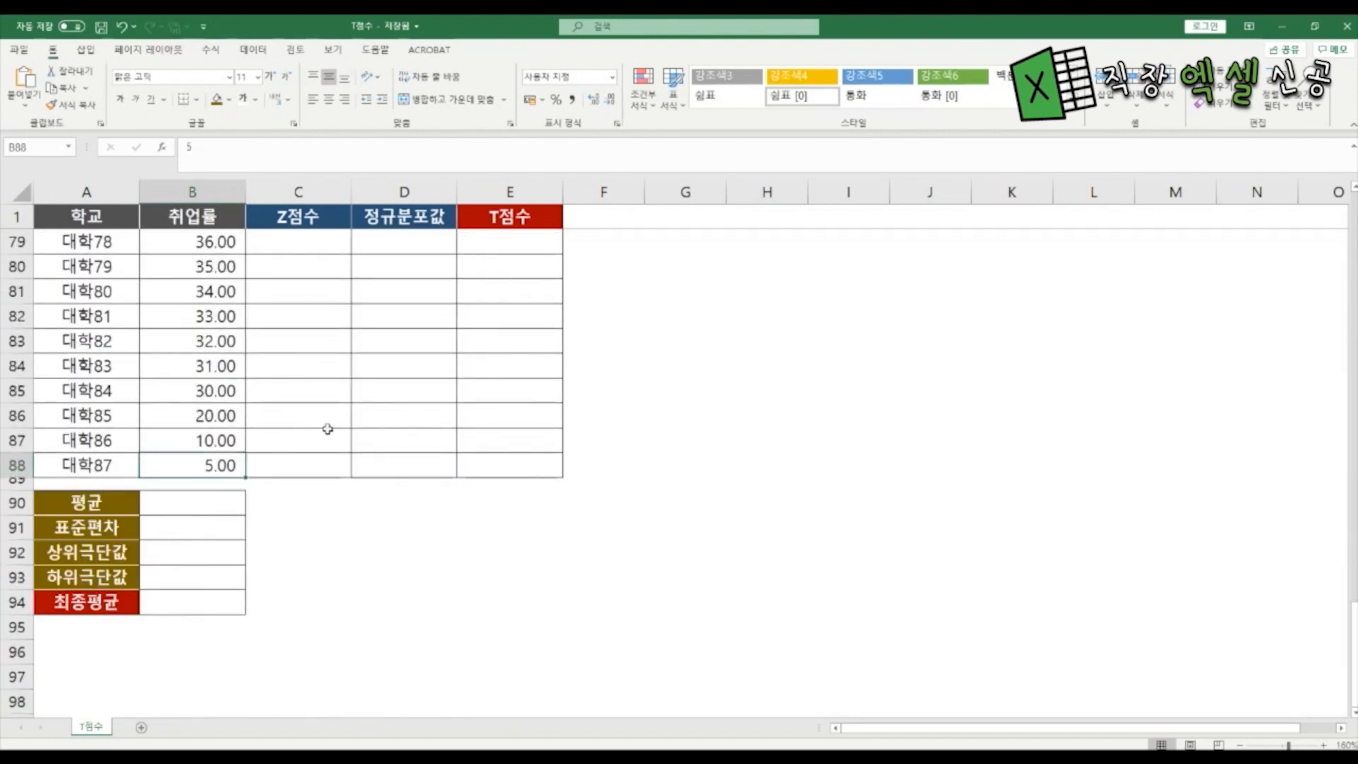
scroll(259, 483, "down", 1)
left_click(172, 433)
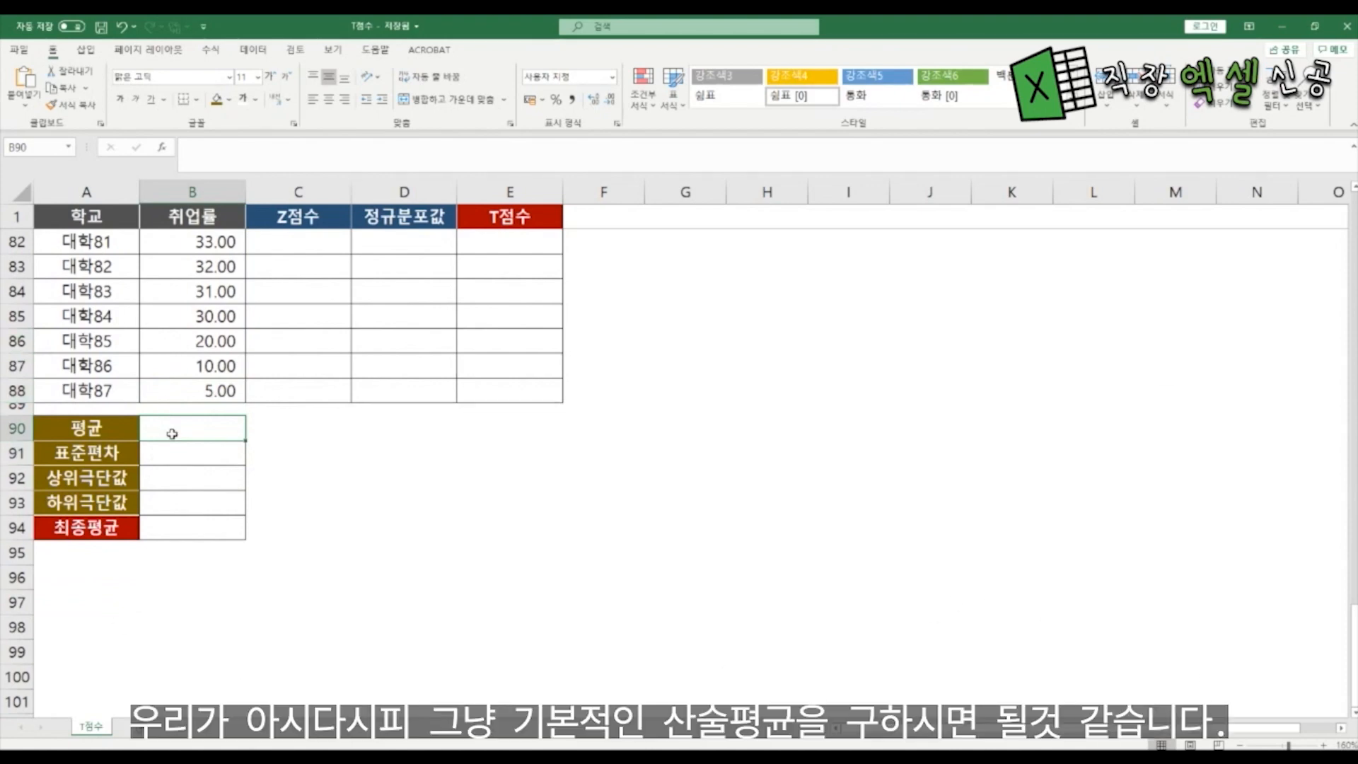
type("=")
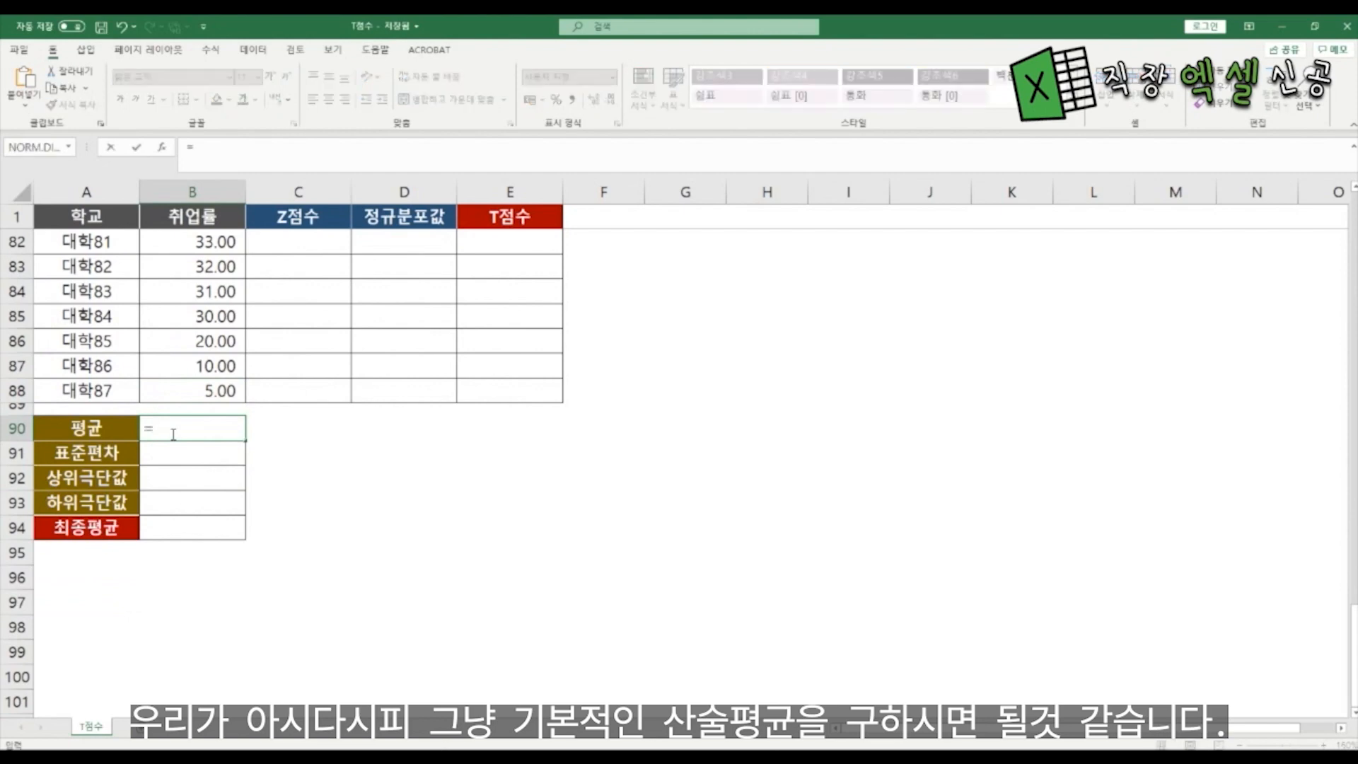
type("avera")
key("Tab")
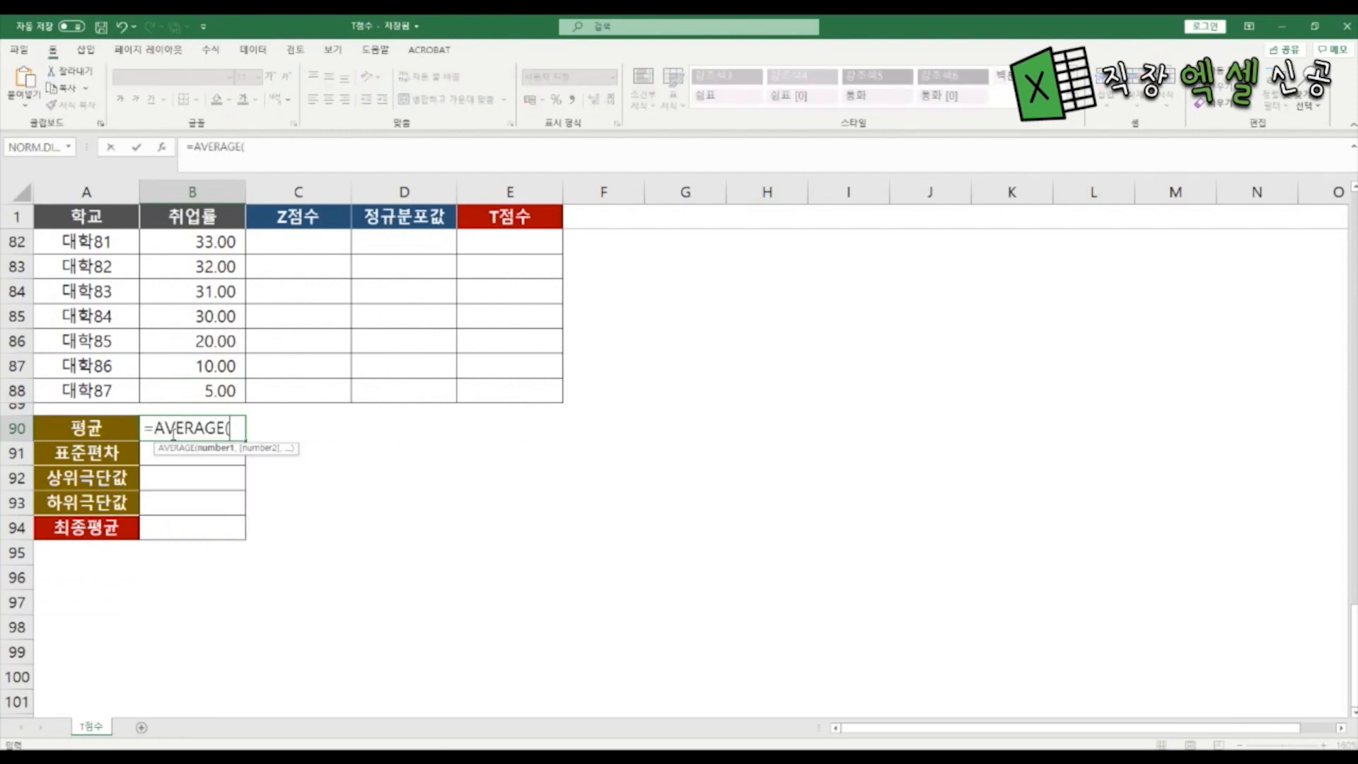
left_click(212, 394)
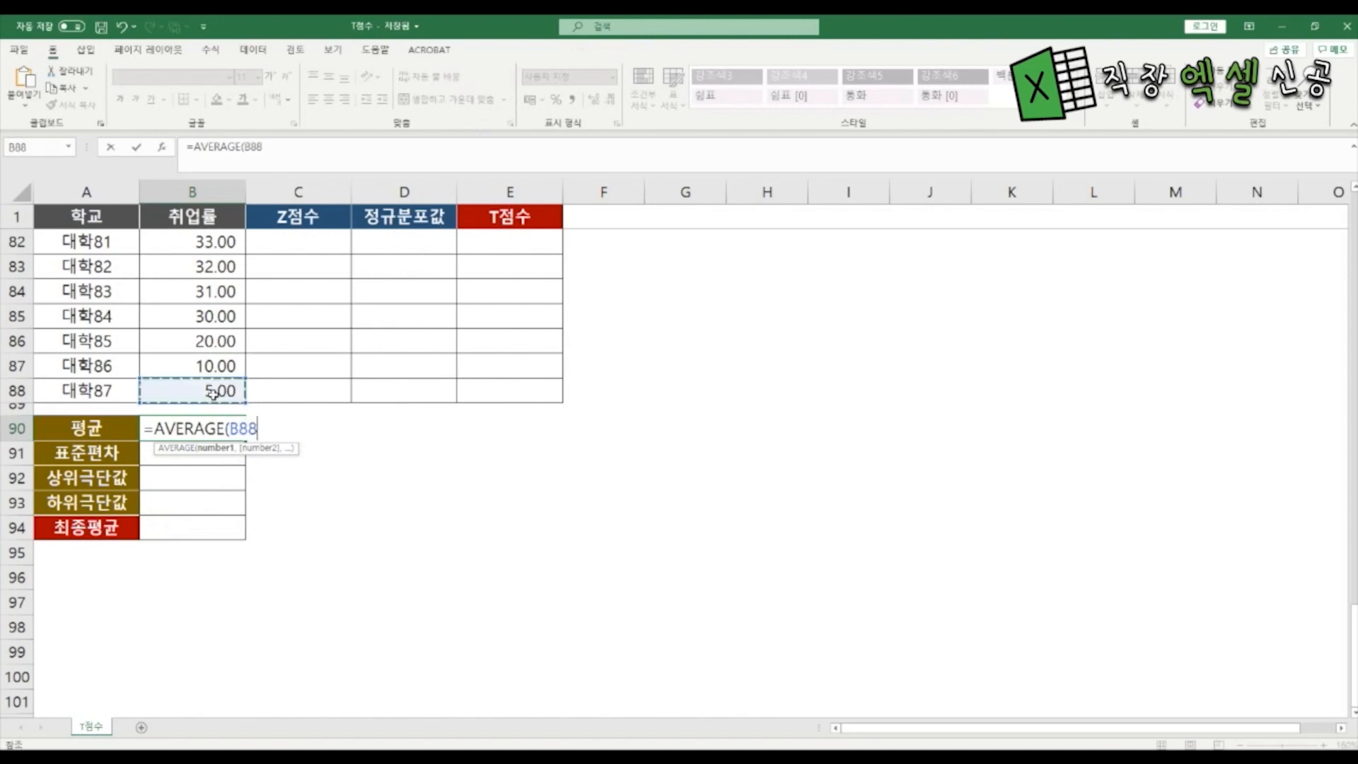
key("ctrl+shift+Up")
key("shift+Down")
key("F4")
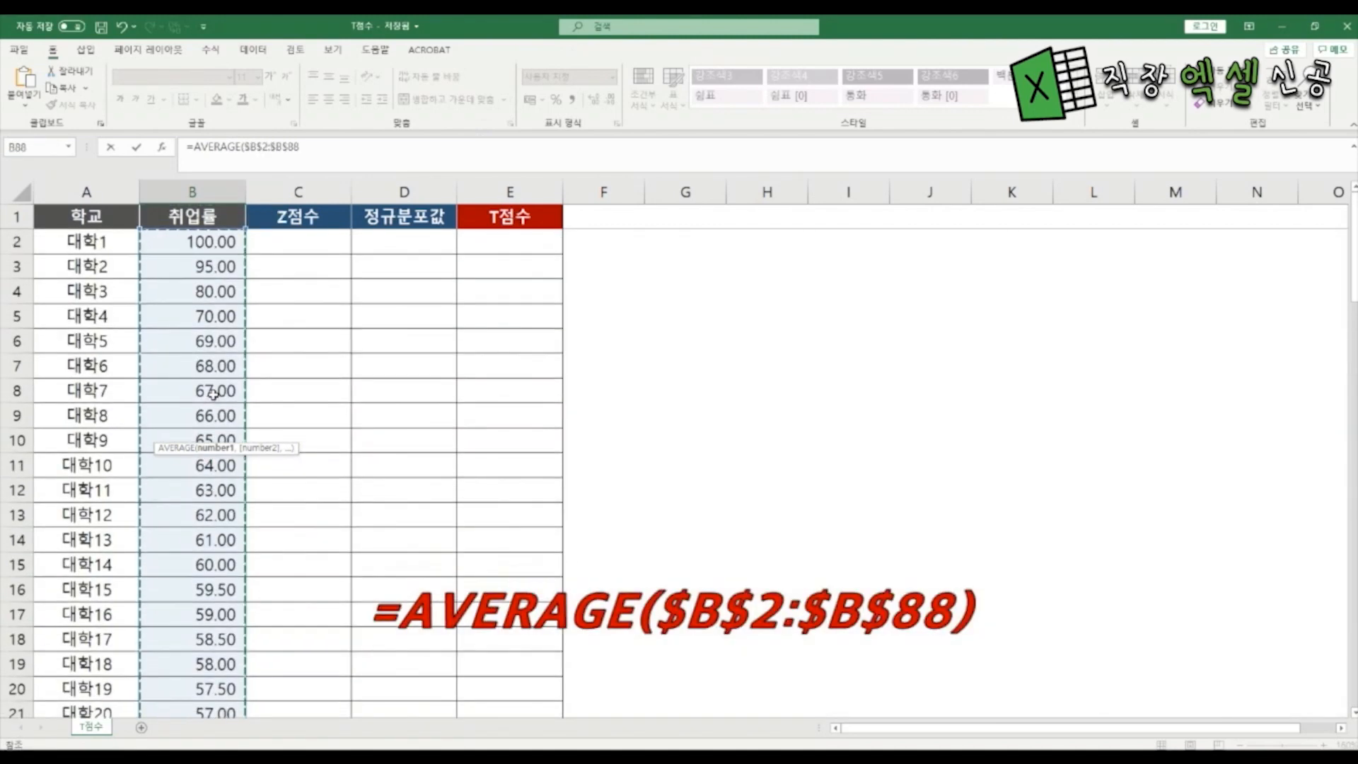
key("Return")
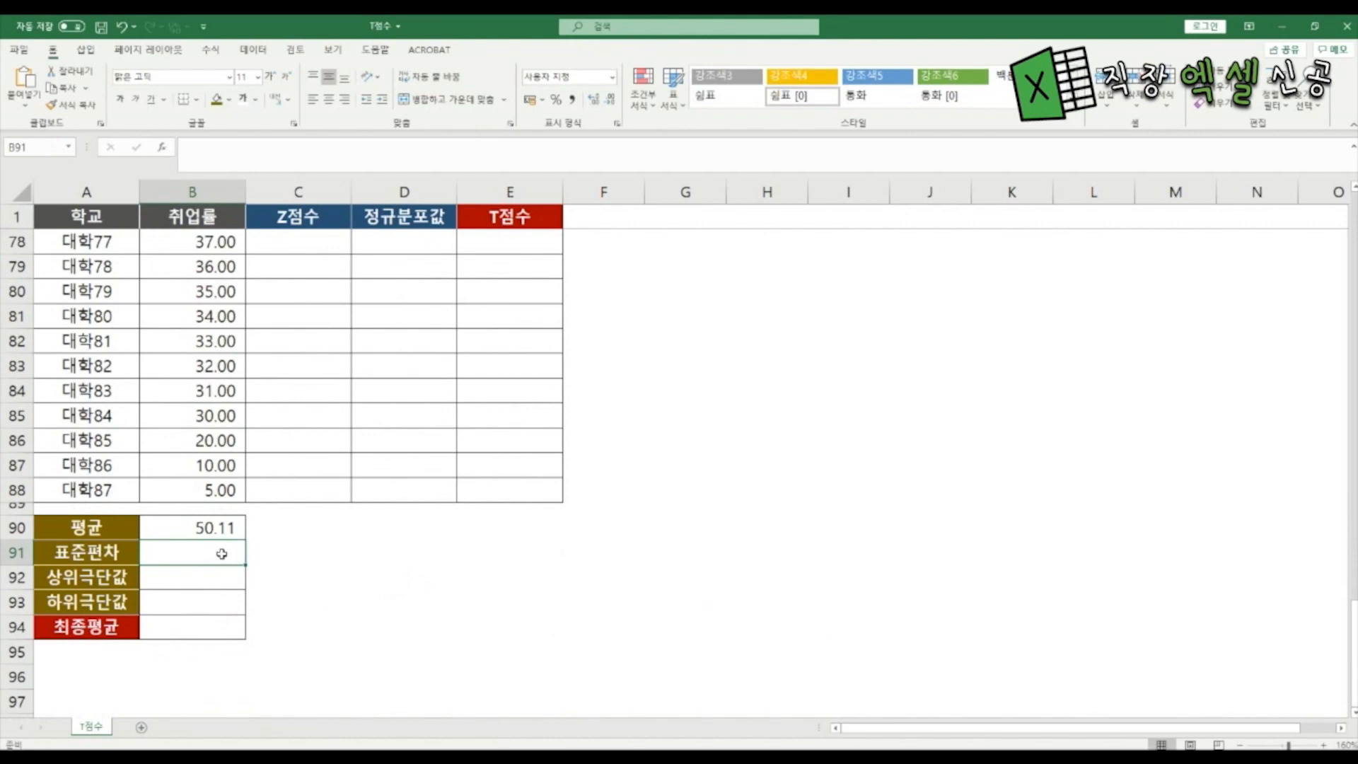
Calculate the population standard deviation of the employment rates in the 표준편차 cell B91 with =STDEV.P($B$2:$B$88).
type("=ㄴ")
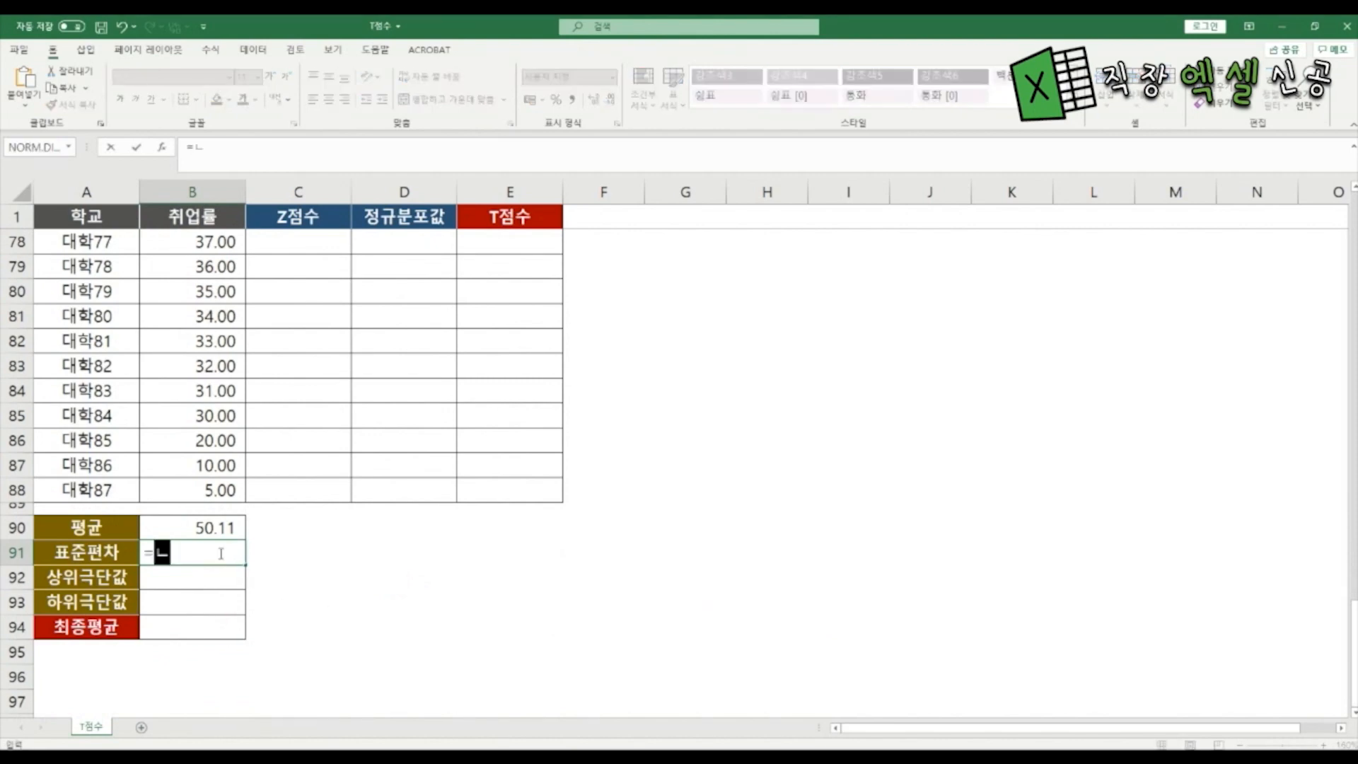
type("stde")
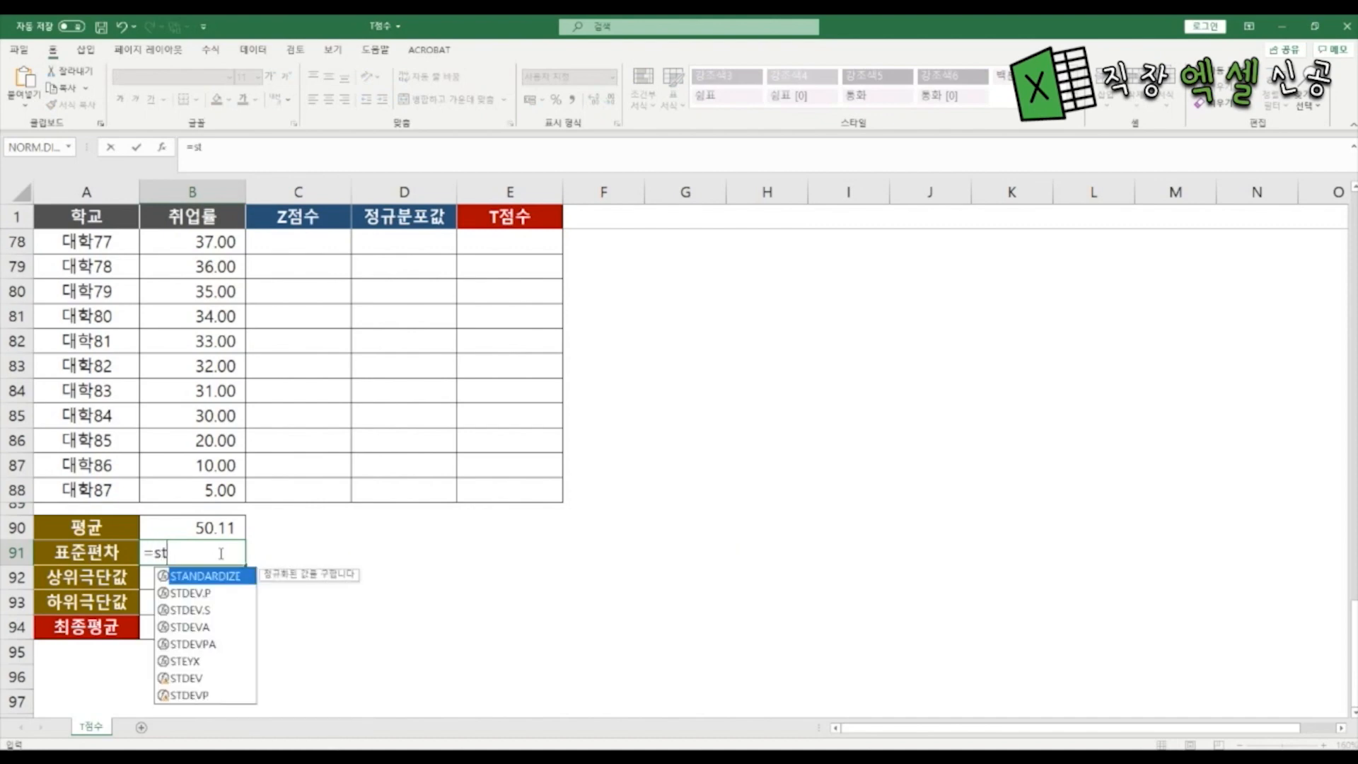
key("Tab")
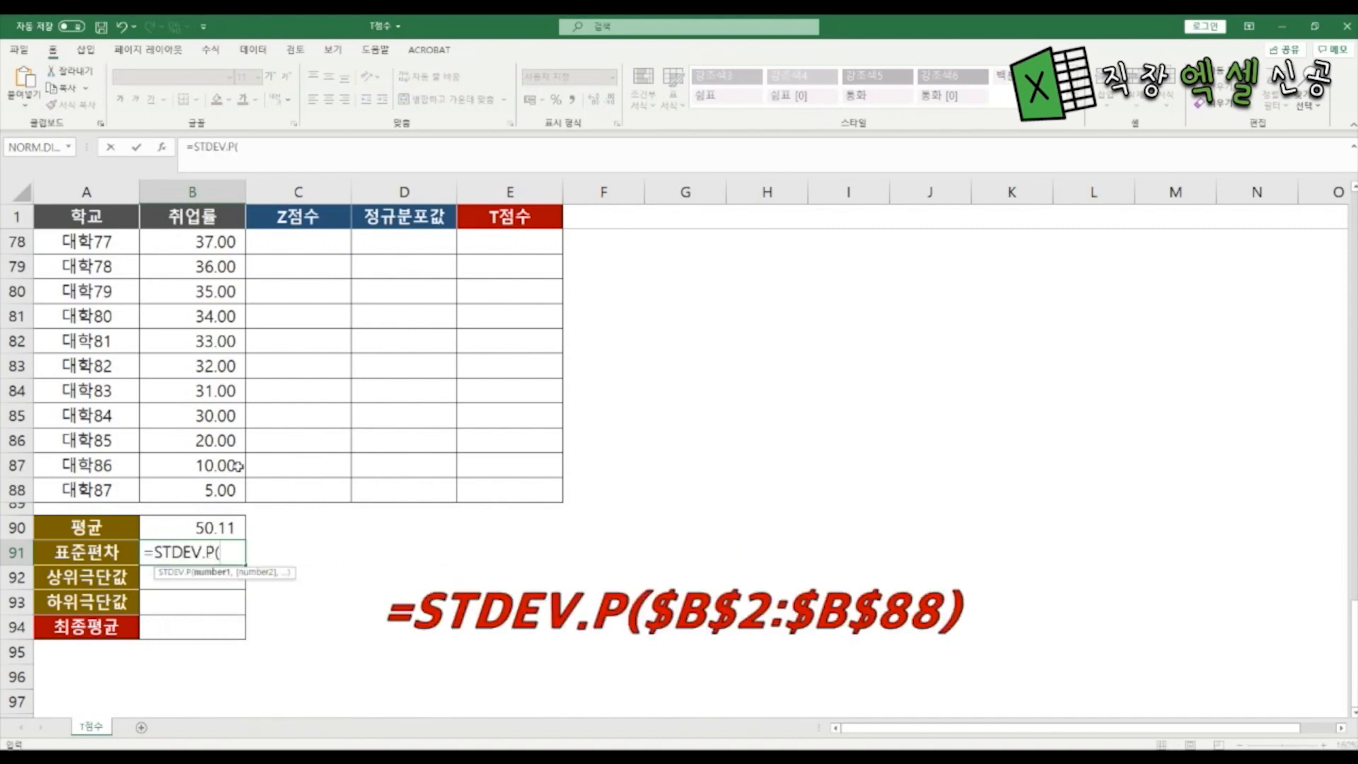
left_click(218, 486)
key("ctrl+shift+Up")
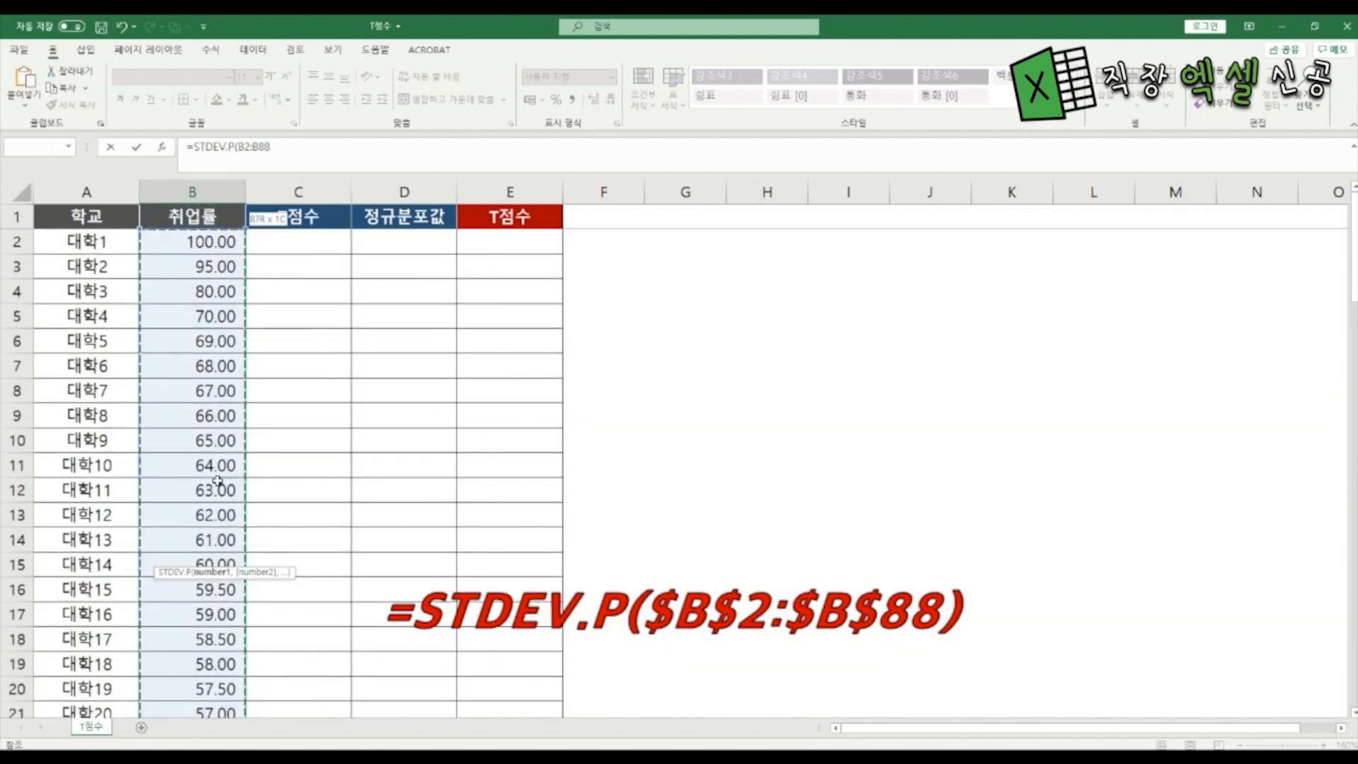
key("F4")
key("Return")
Copy the average formula from B90 into the 상위극단값 cell B92.
scroll(353, 637, "down", 2)
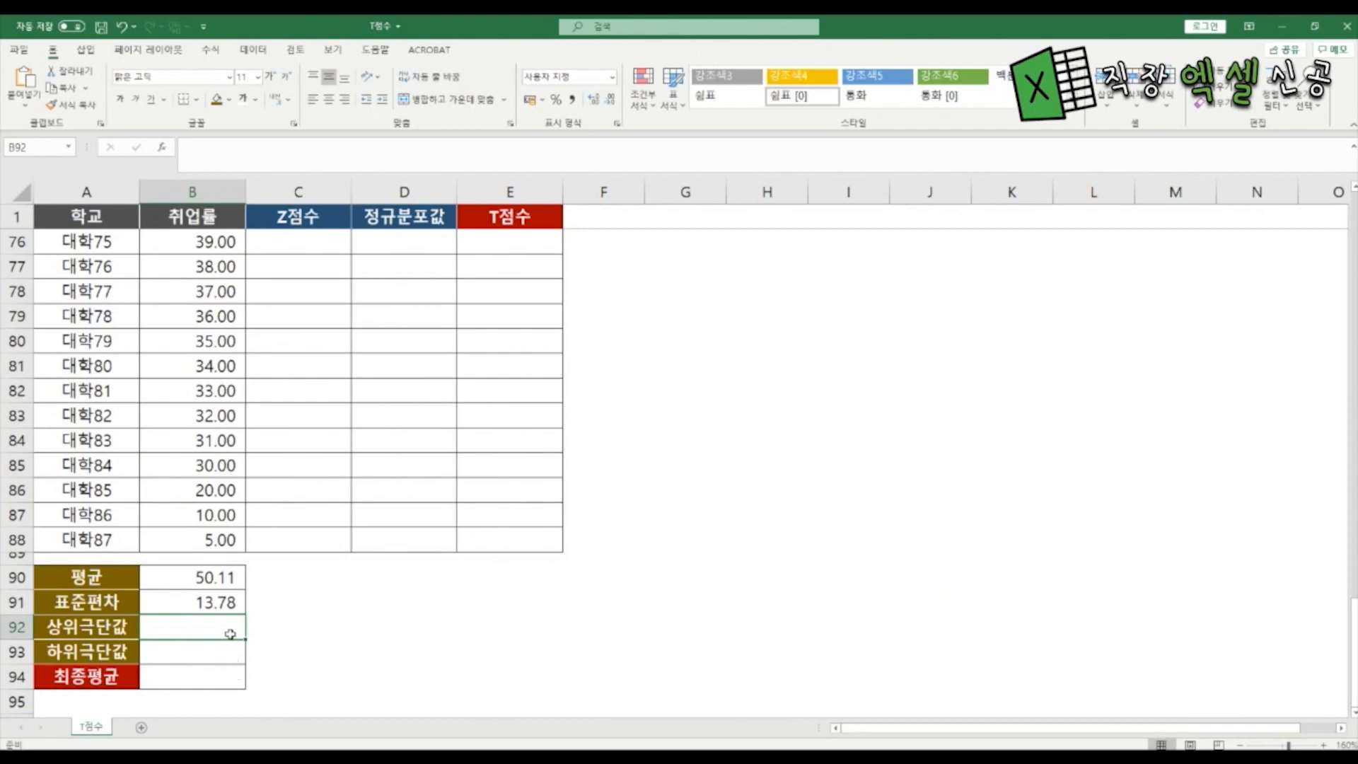
type("=")
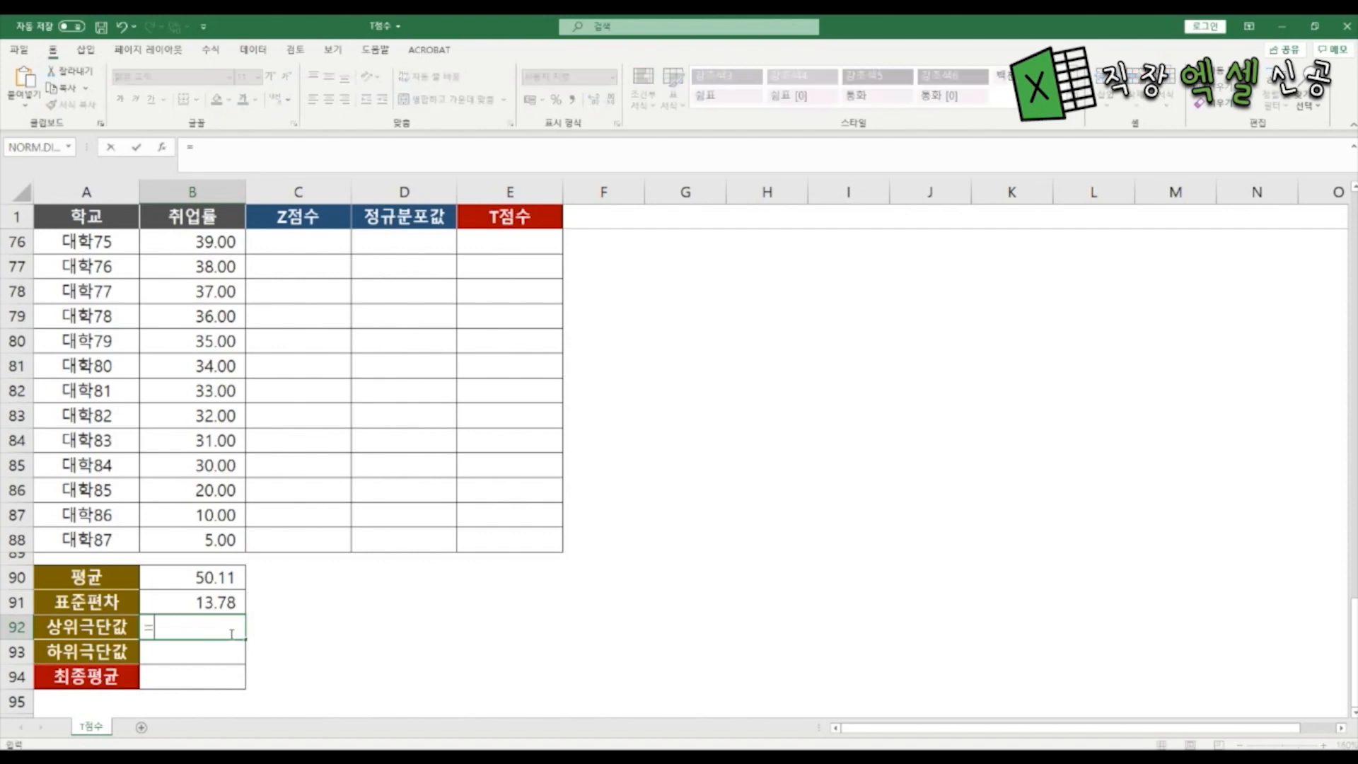
key("Escape")
left_click(222, 587)
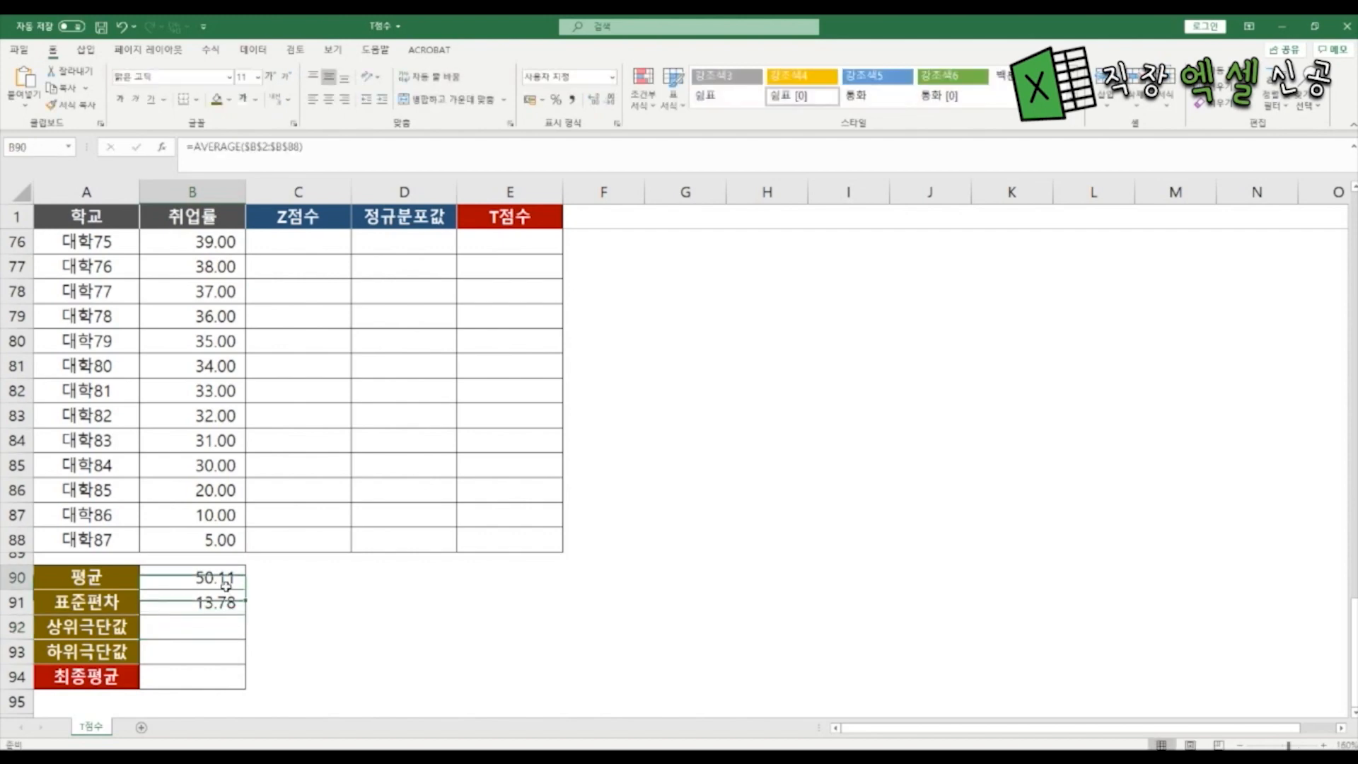
key("ctrl+c")
left_click(223, 624)
key("ctrl+v")
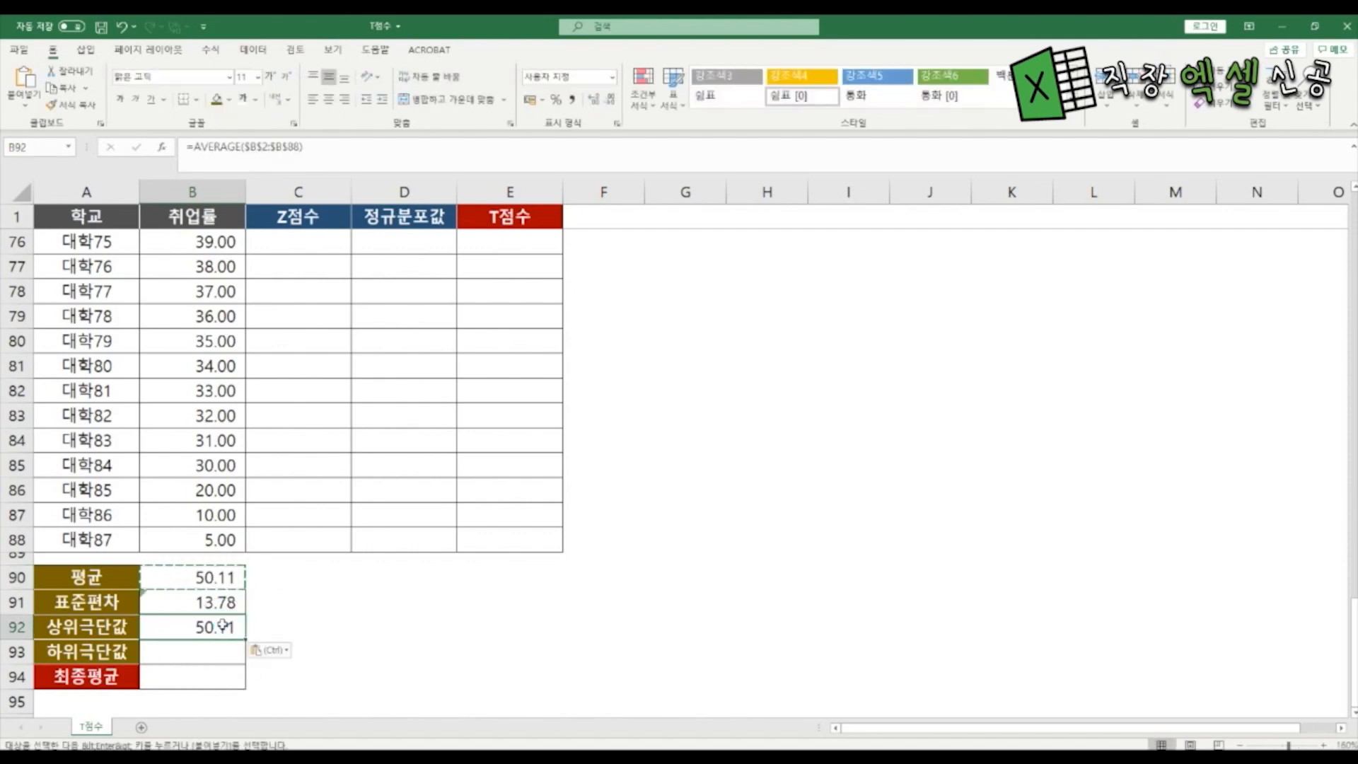
Extend the formula in B92 with +3*STDEV.P($B$2:$B$88) to calculate the upper extreme value.
key("F2")
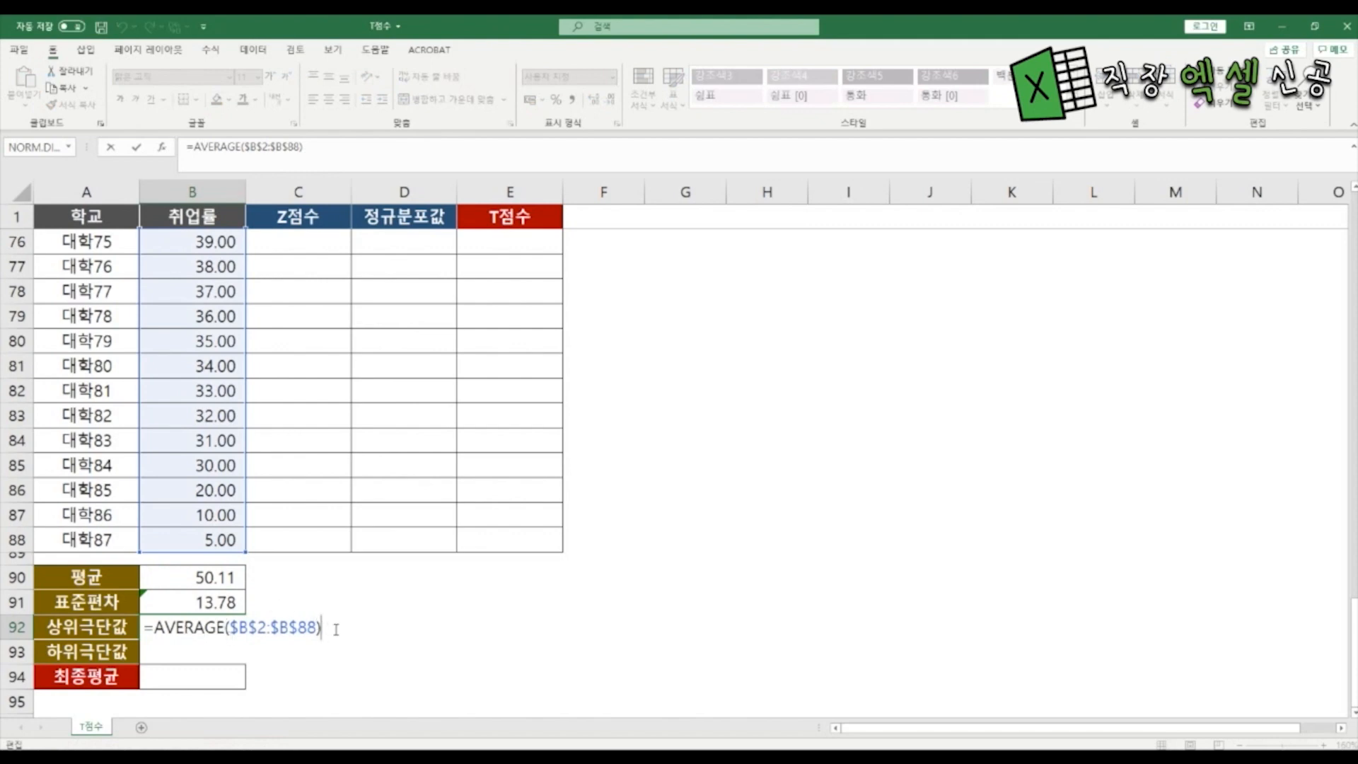
type("+")
type("3")
type("*std")
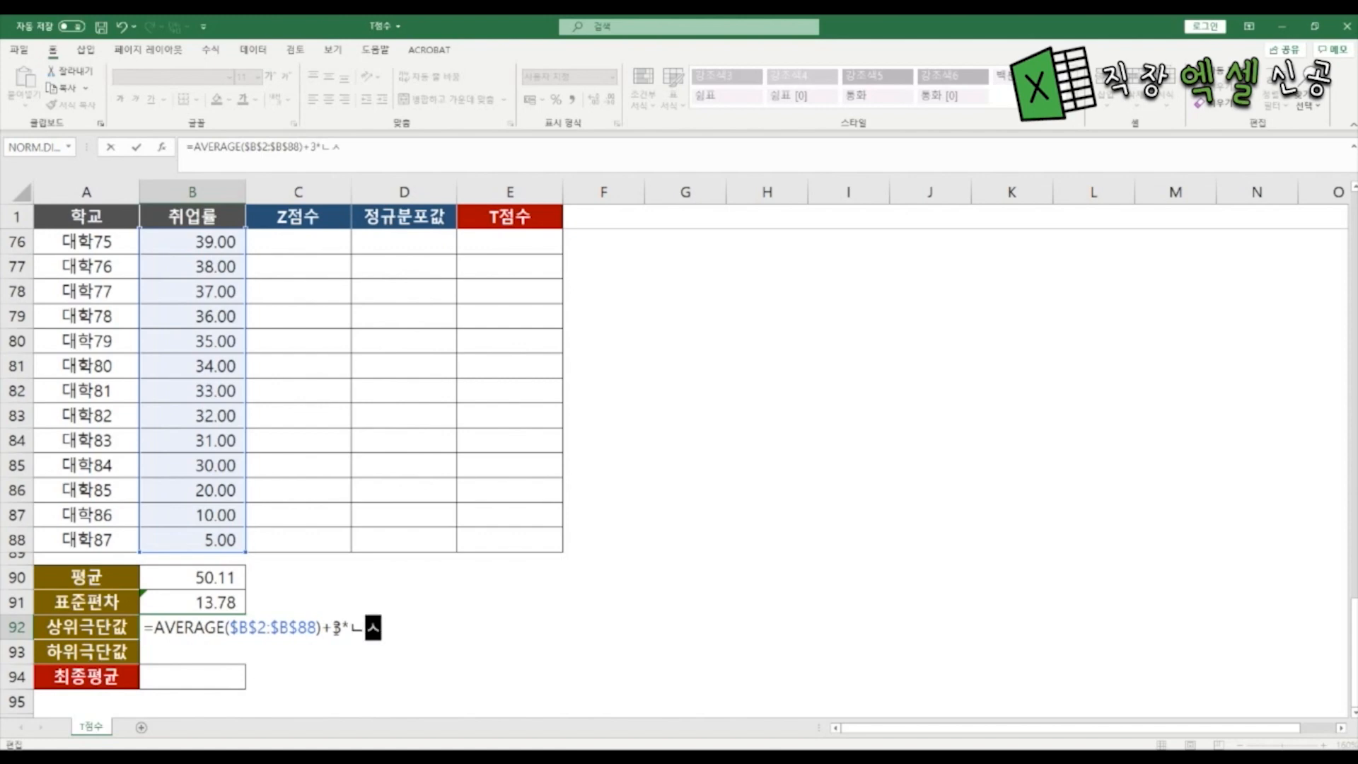
key("Down")
key("Down")
key("Tab")
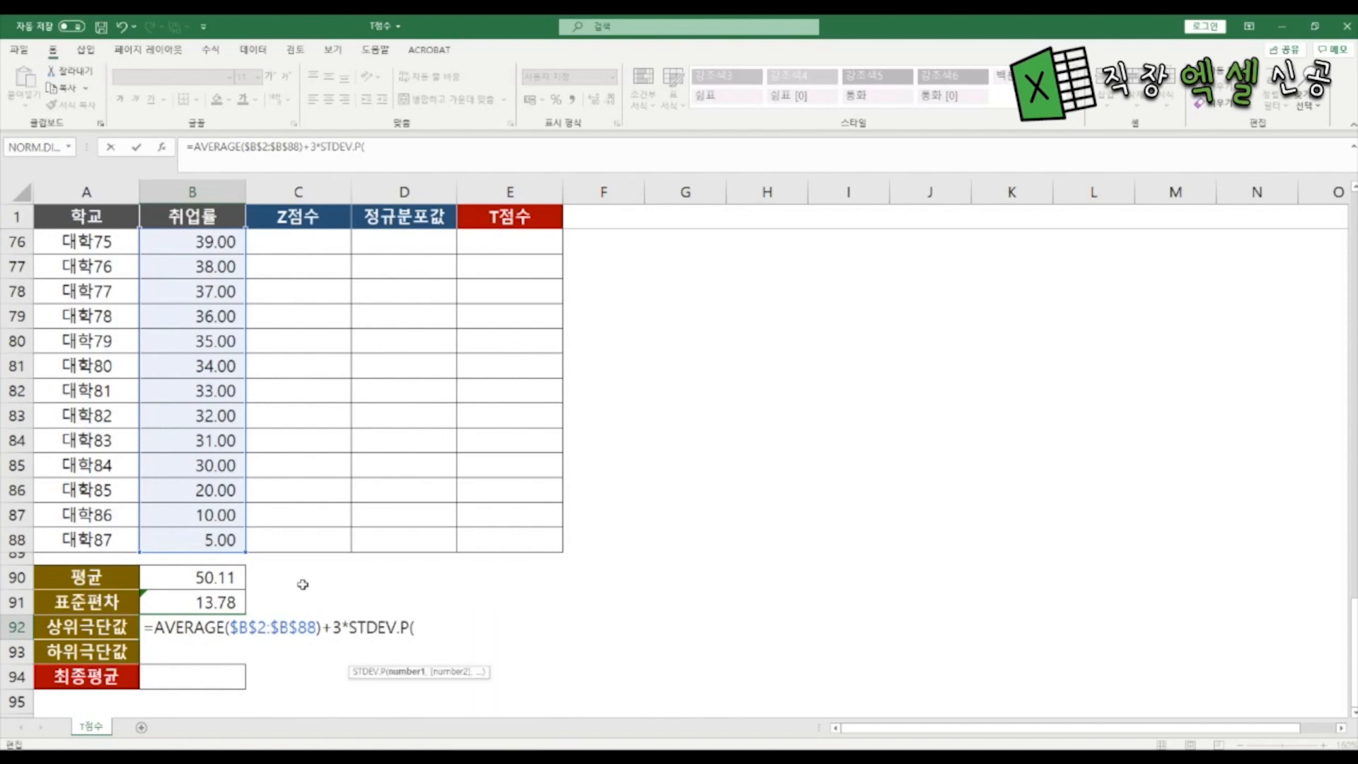
left_click(209, 534)
key("ctrl+shift+Up")
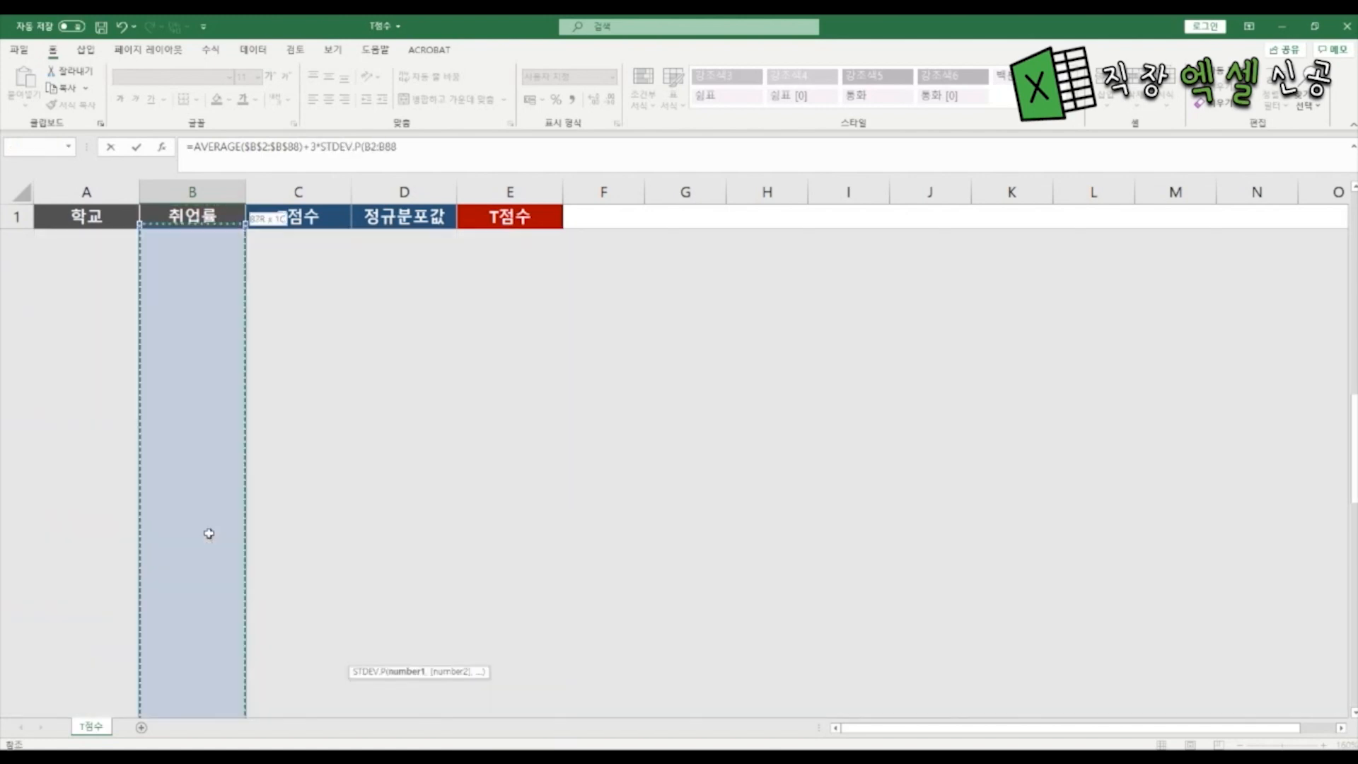
key("F4")
type(")")
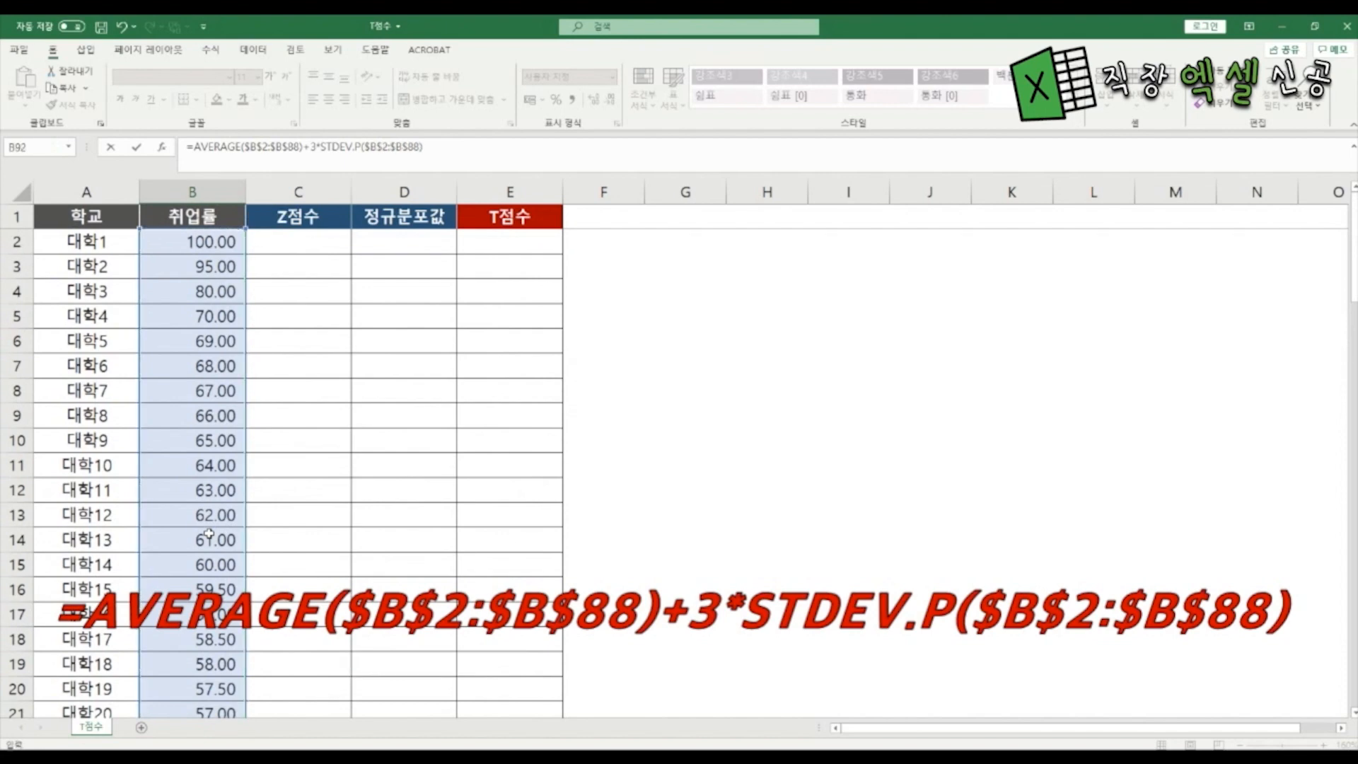
key("Return")
Copy the 상위극단값 formula into the 하위극단값 cell B93 and change it to =AVERAGE($B$2:$B$88)-3*STDEV.P($B$2:$B$88).
scroll(395, 588, "down", 3)
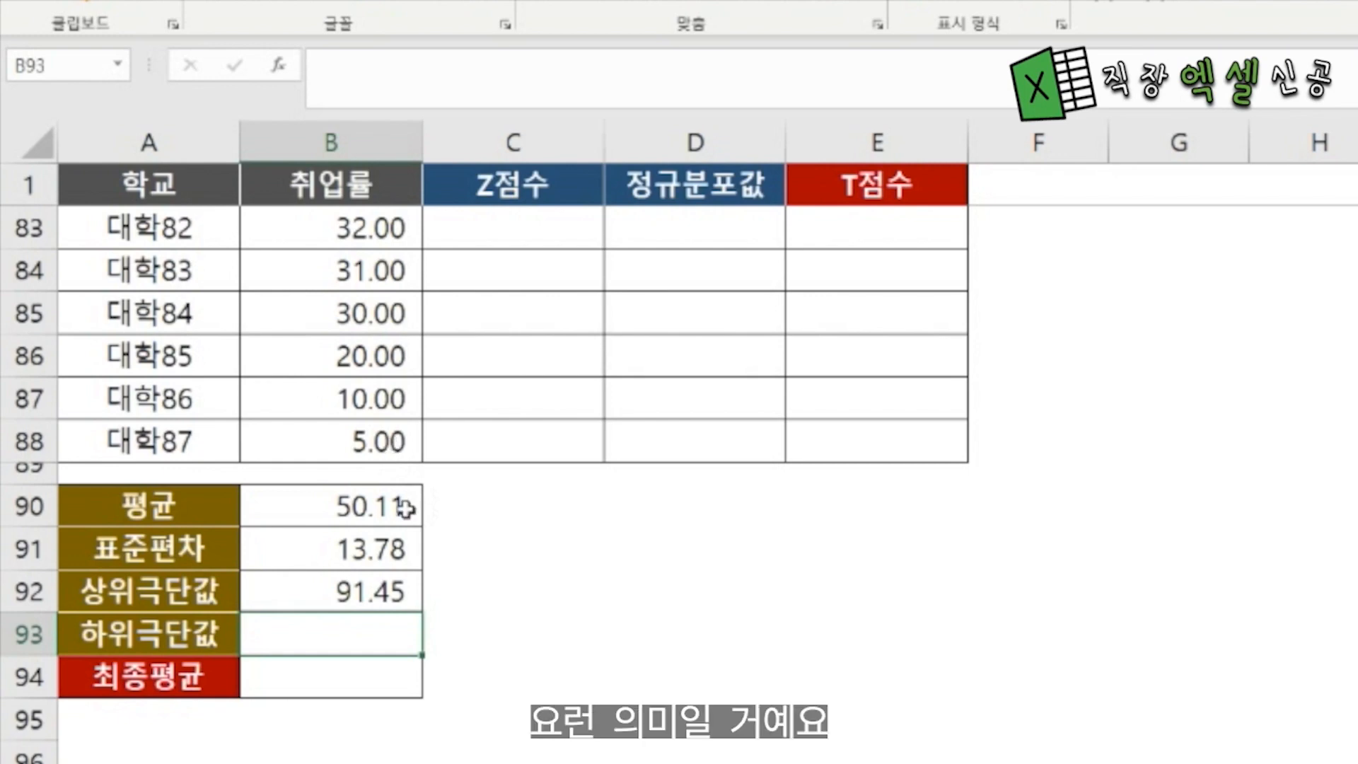
left_click(389, 593)
key("ctrl+c")
left_click(385, 631)
key("ctrl+v")
key("Escape")
key("F2")
left_click(573, 635)
key("BackSpace")
type("-")
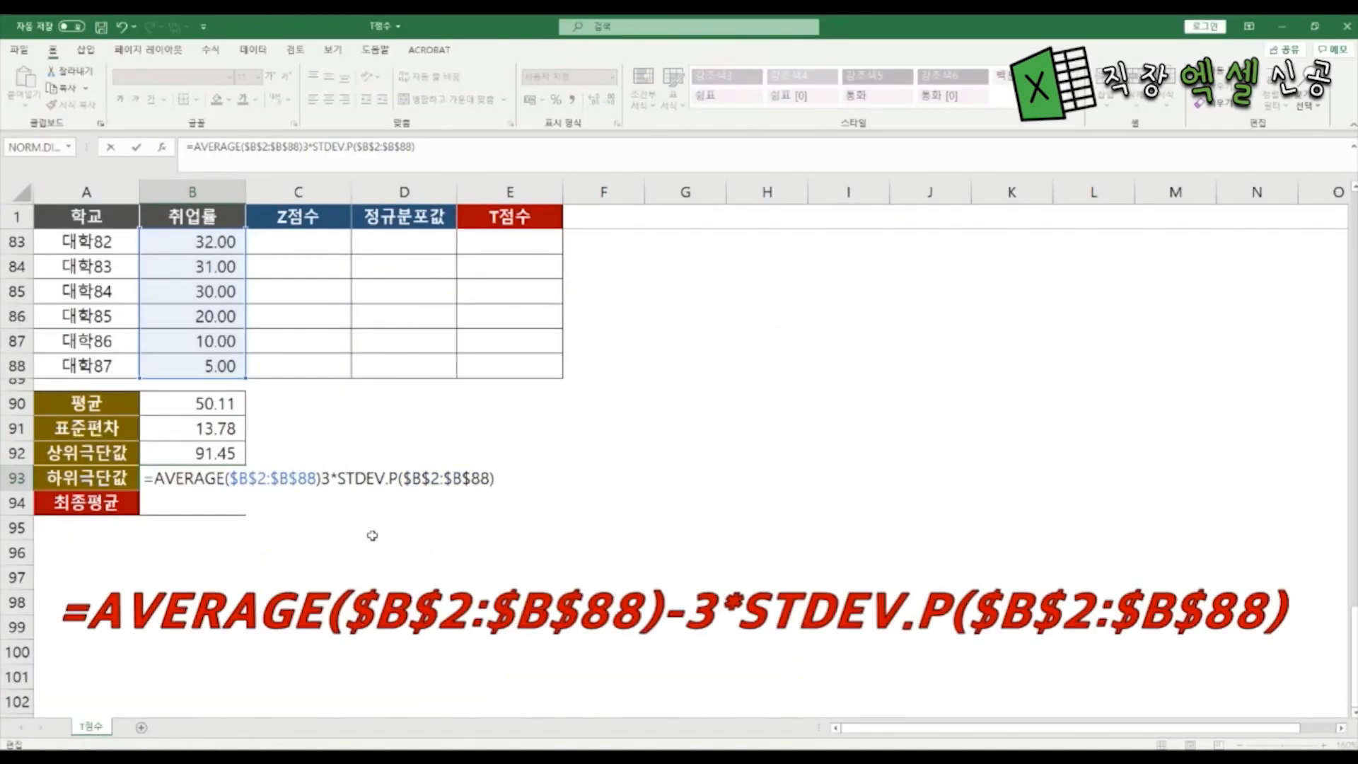
key("Return")
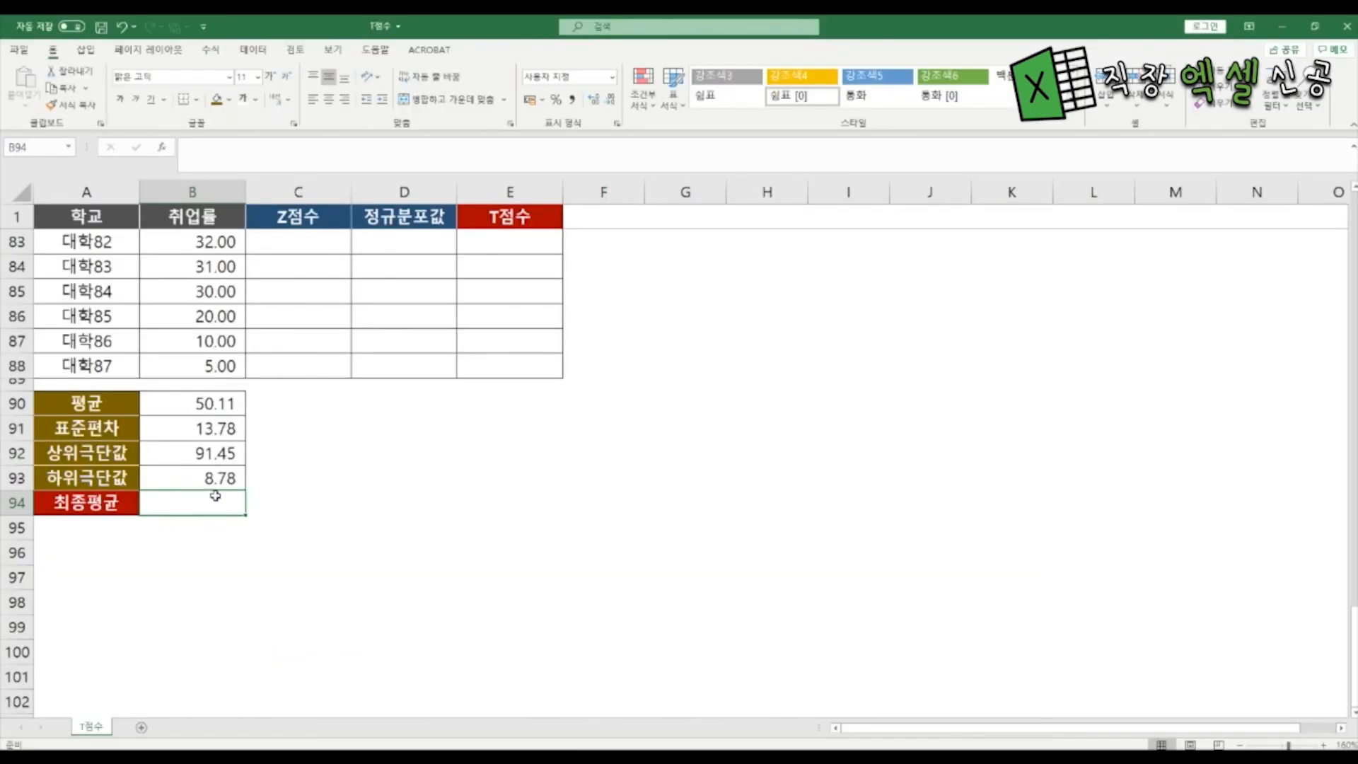
Start an AVERAGEIFS formula in the 최종평균 cell B94 with $B$2:$B$88 as the average range.
type("=ㅁㅍ")
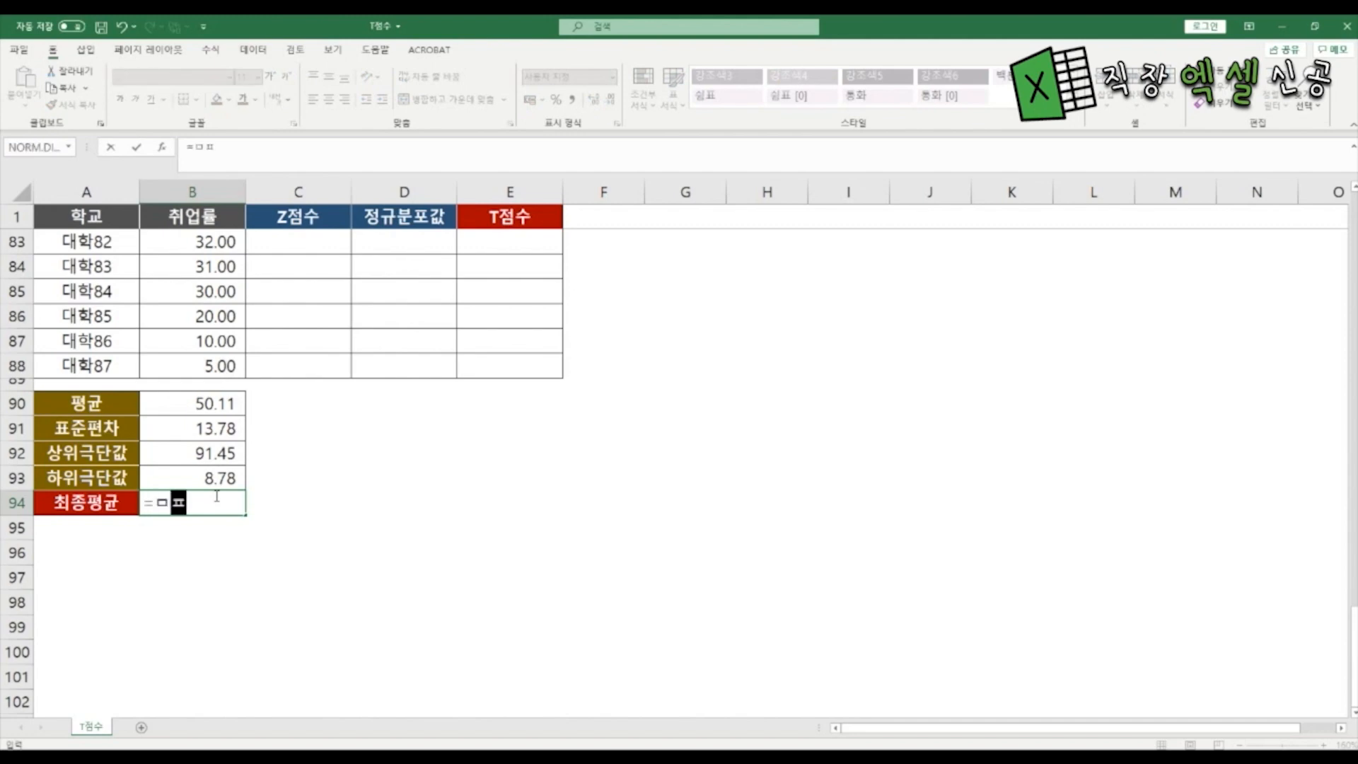
key("BackSpace")
type("aver")
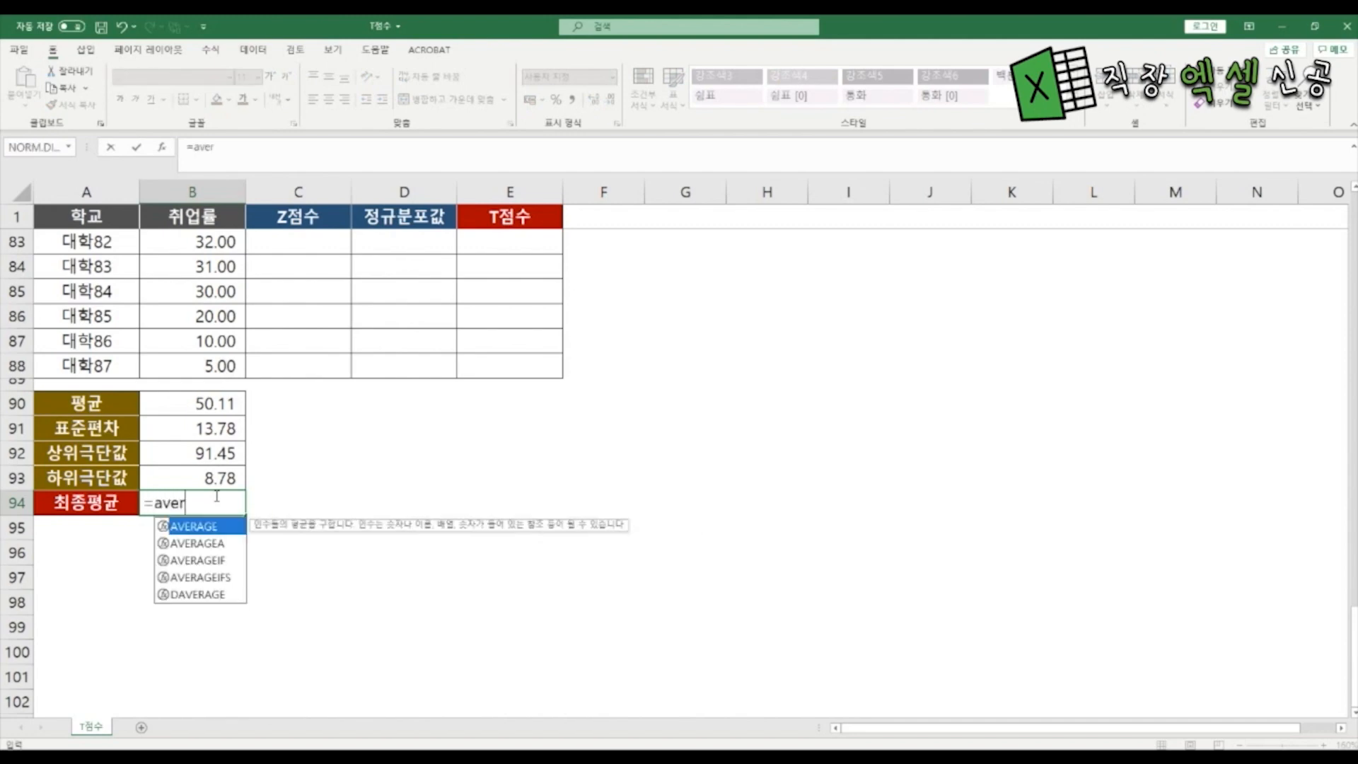
key("Down")
key("Down")
key("Down")
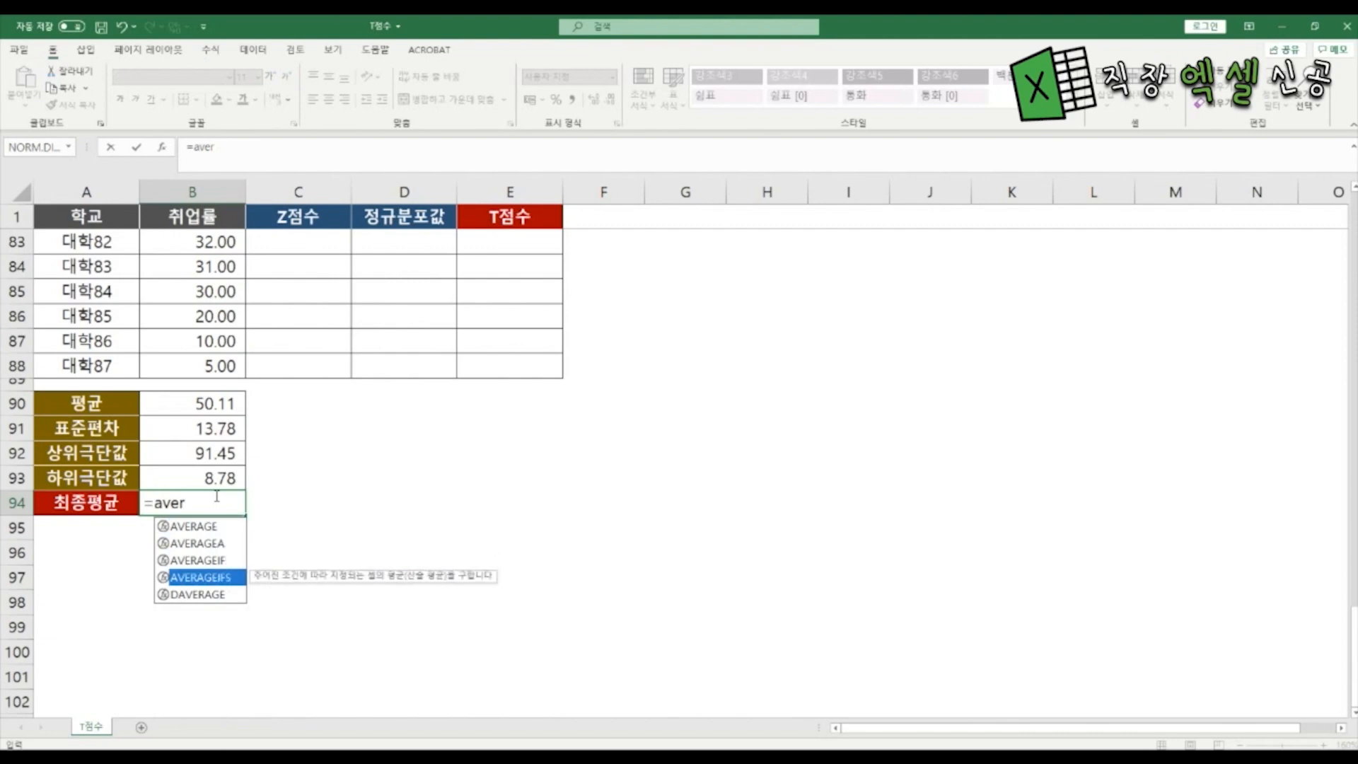
key("Tab")
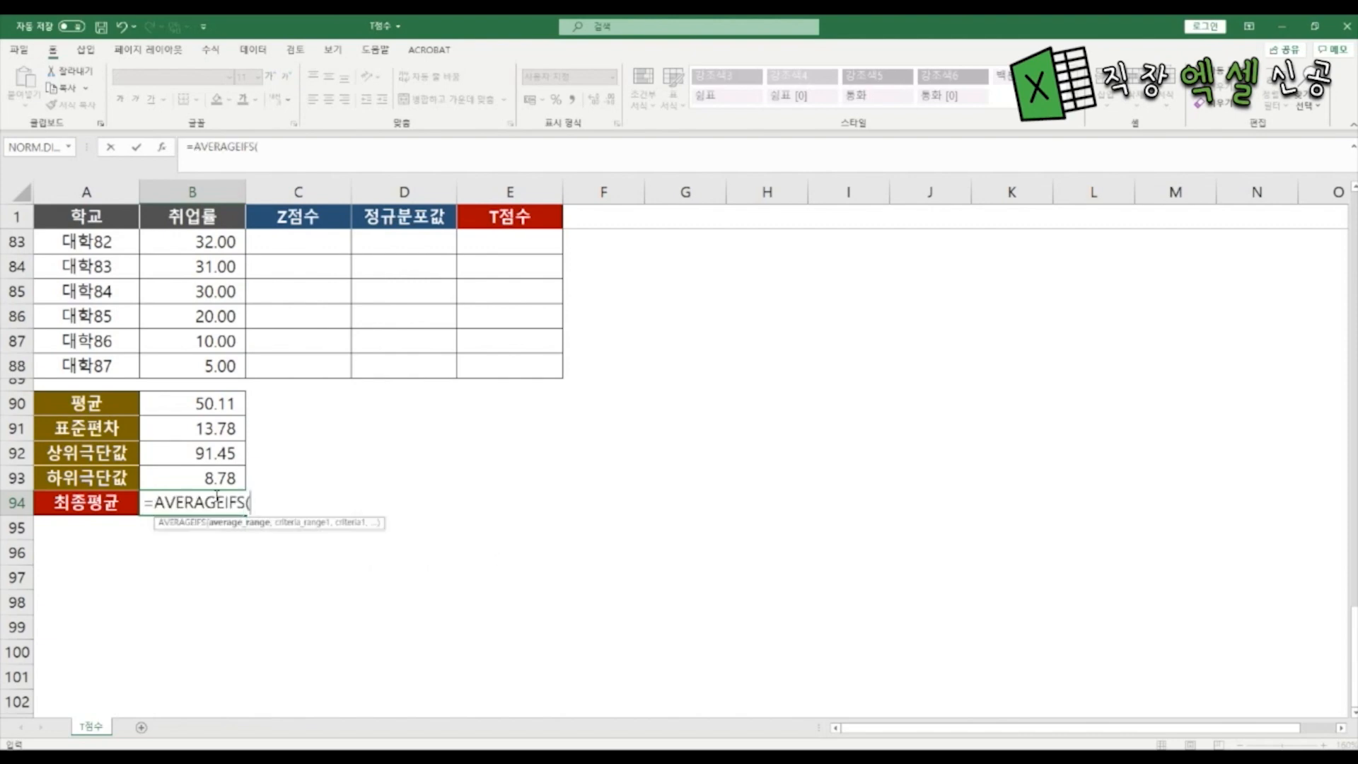
left_click(222, 366)
key("ctrl+shift+Up")
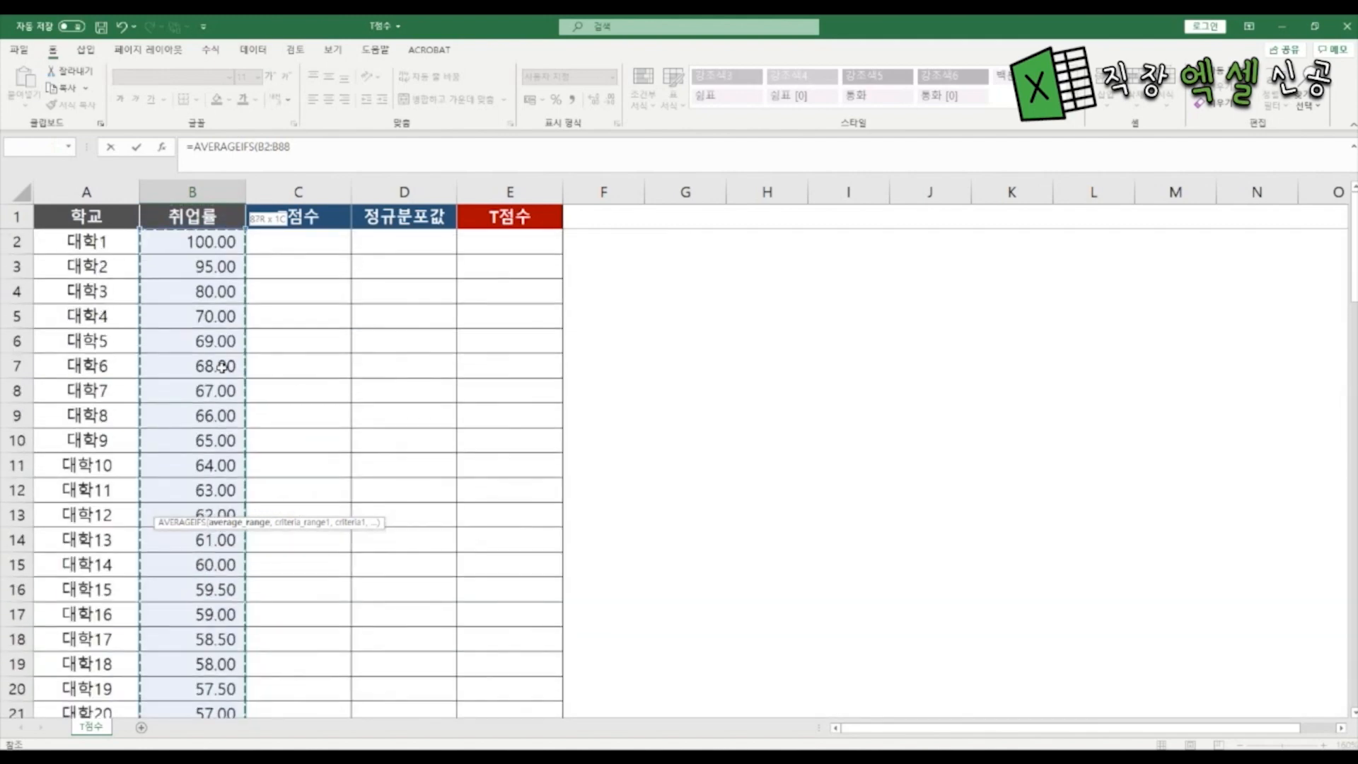
key("F4")
type(",")
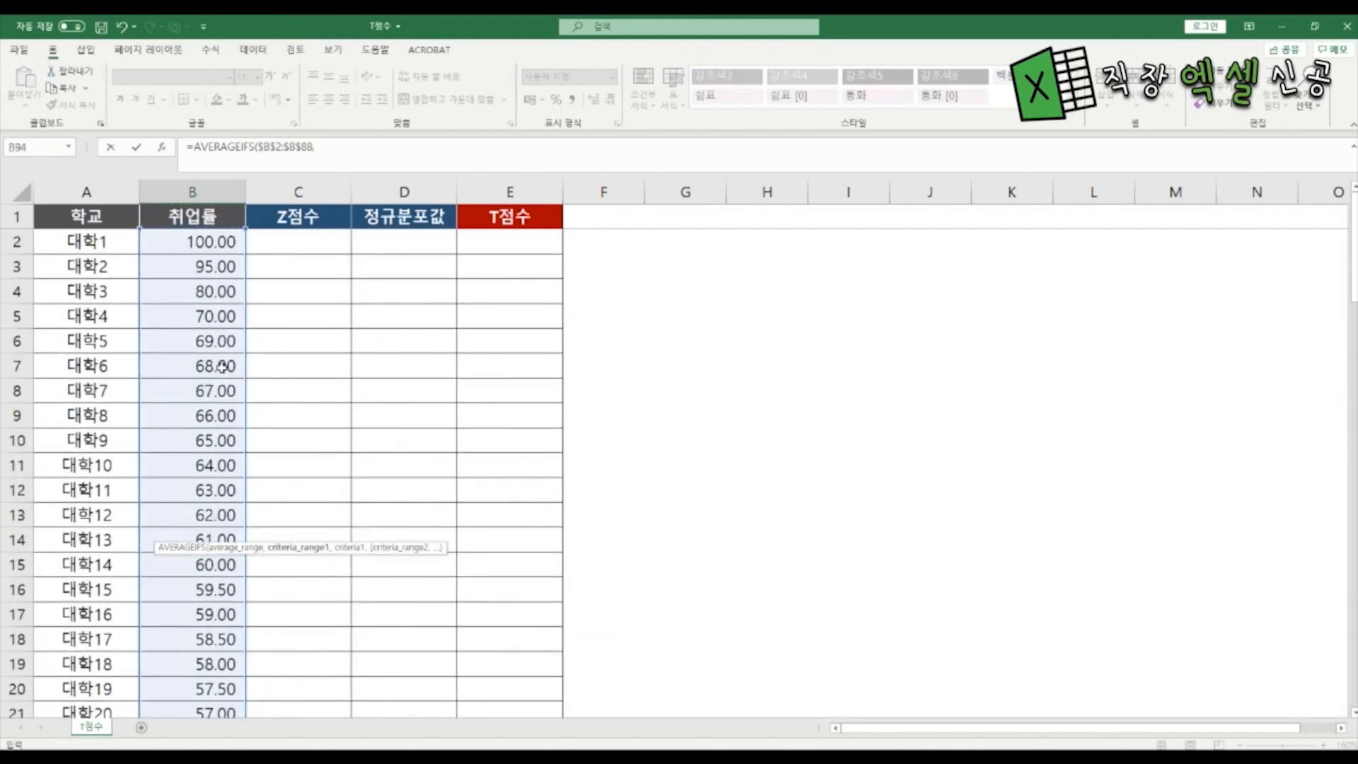
Add the first AVERAGEIFS condition, range $B$2:$B$88 with criterion "<="&$B$92, to keep values up to the upper extreme.
left_click(208, 244)
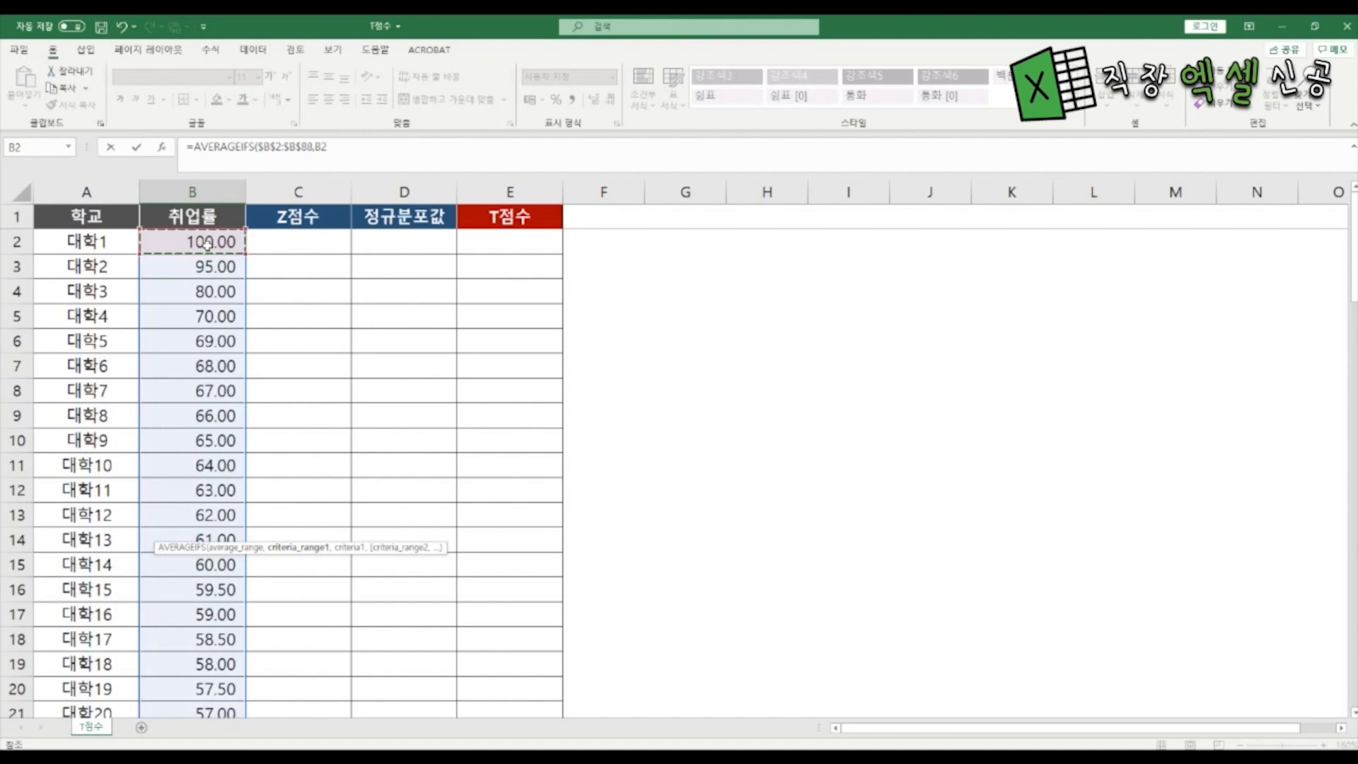
key("ctrl+shift+Down")
key("F4")
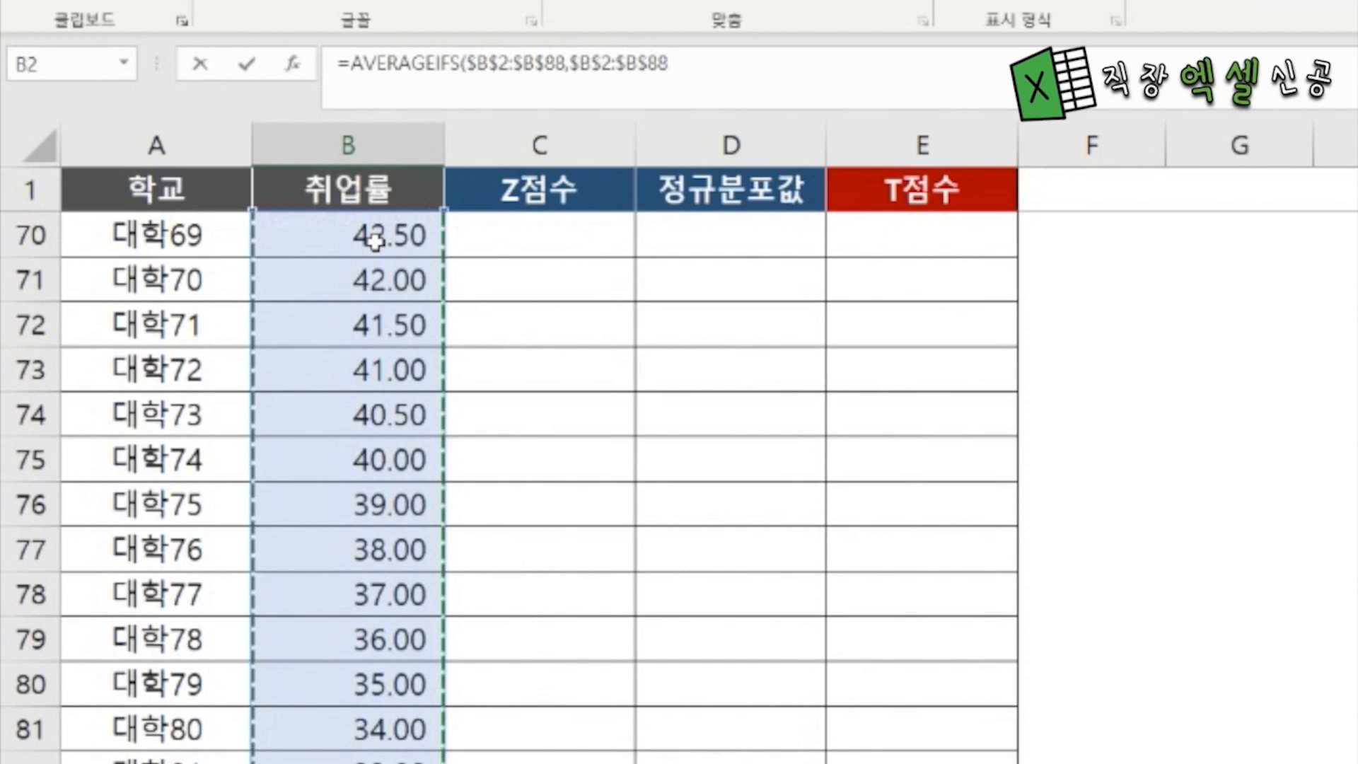
type(",\"<=")
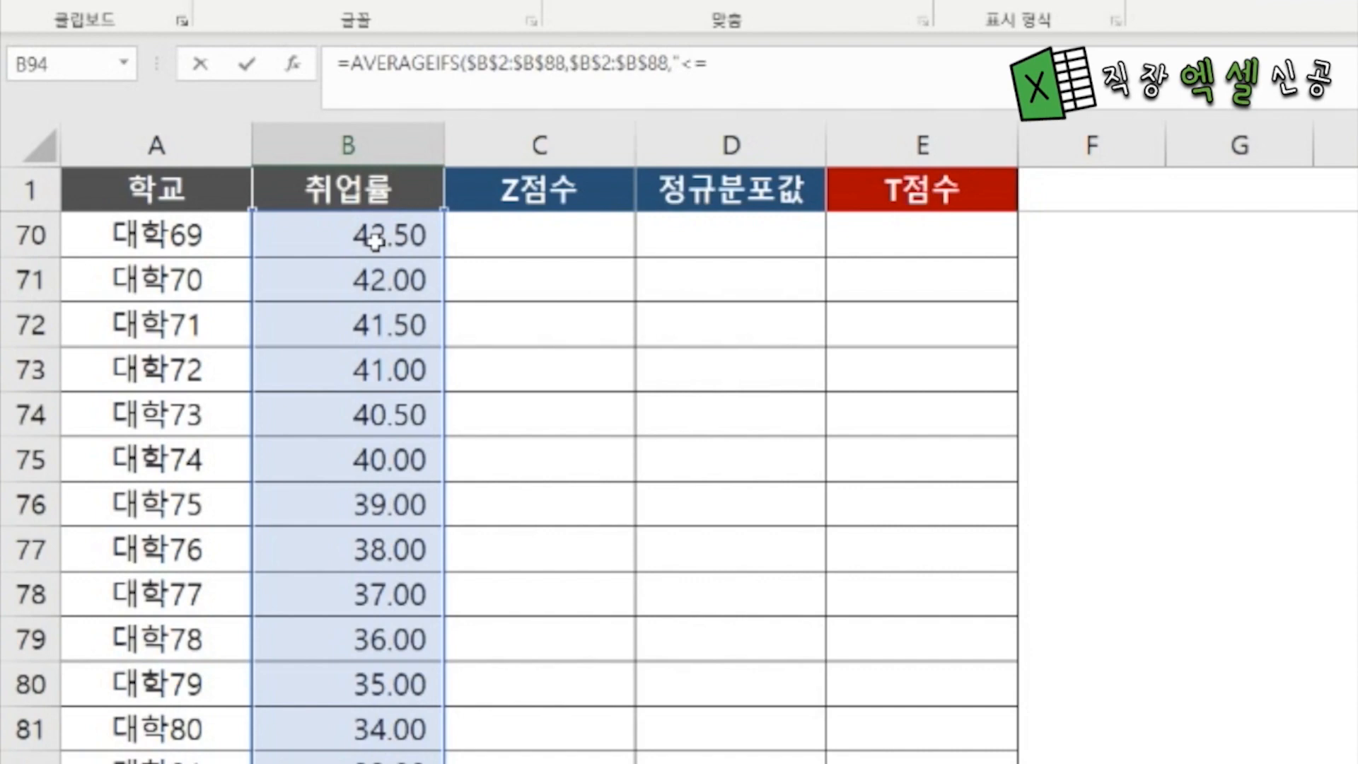
type("\"&")
scroll(500, 397, "down", 5)
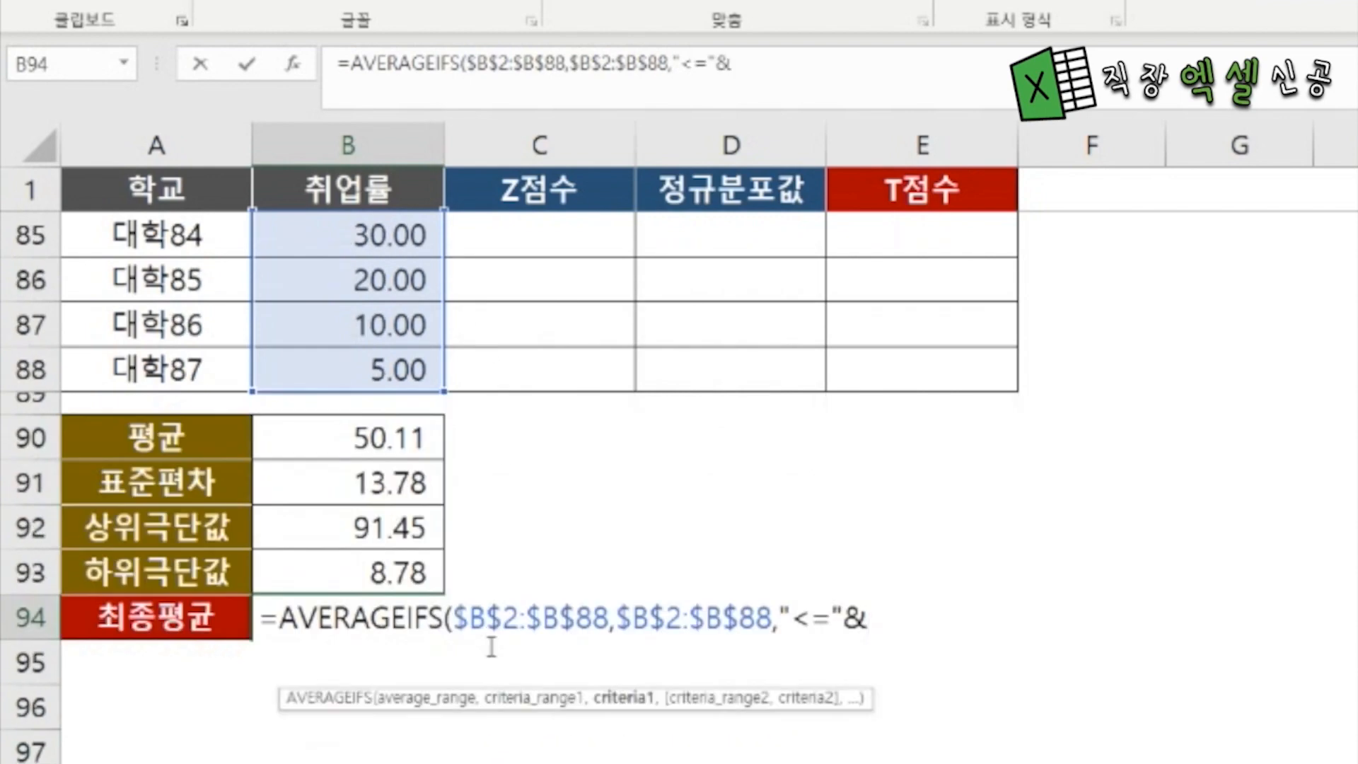
left_click(316, 537)
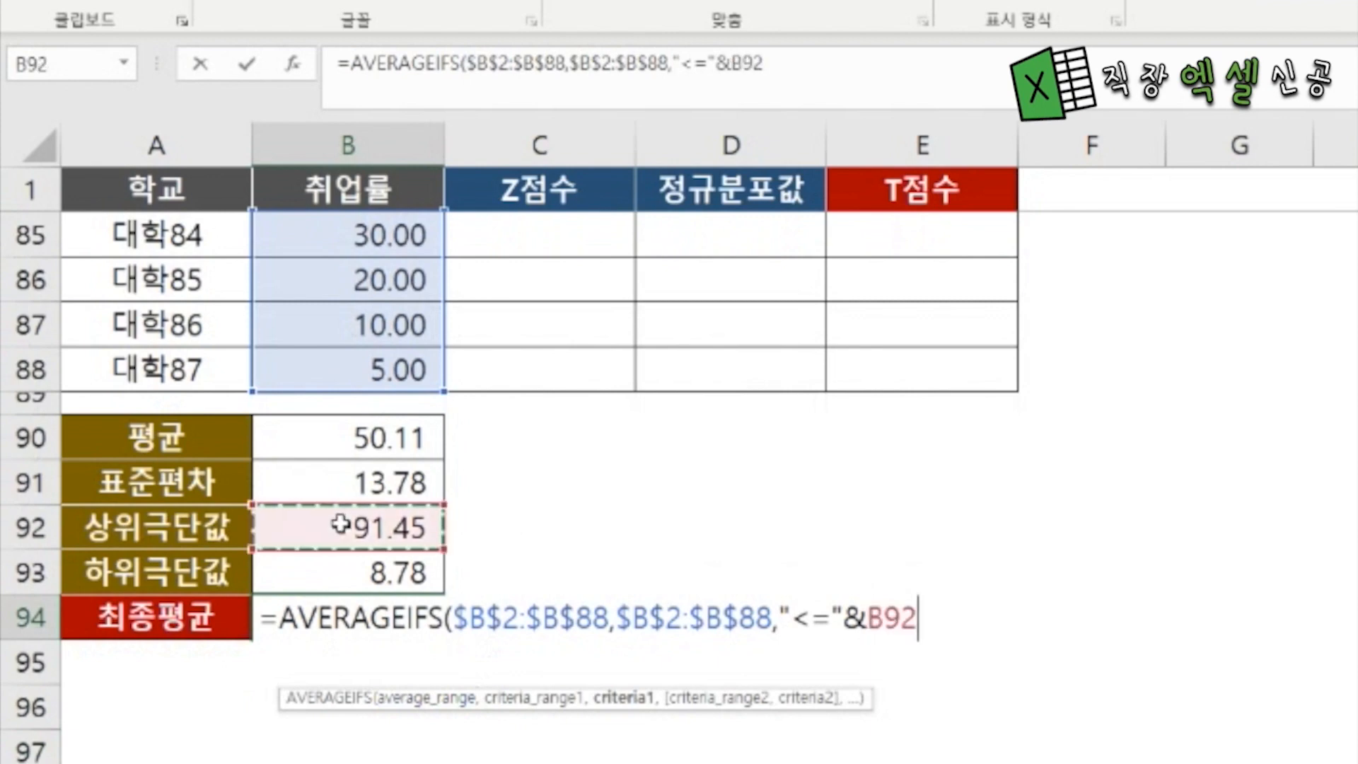
key("F4")
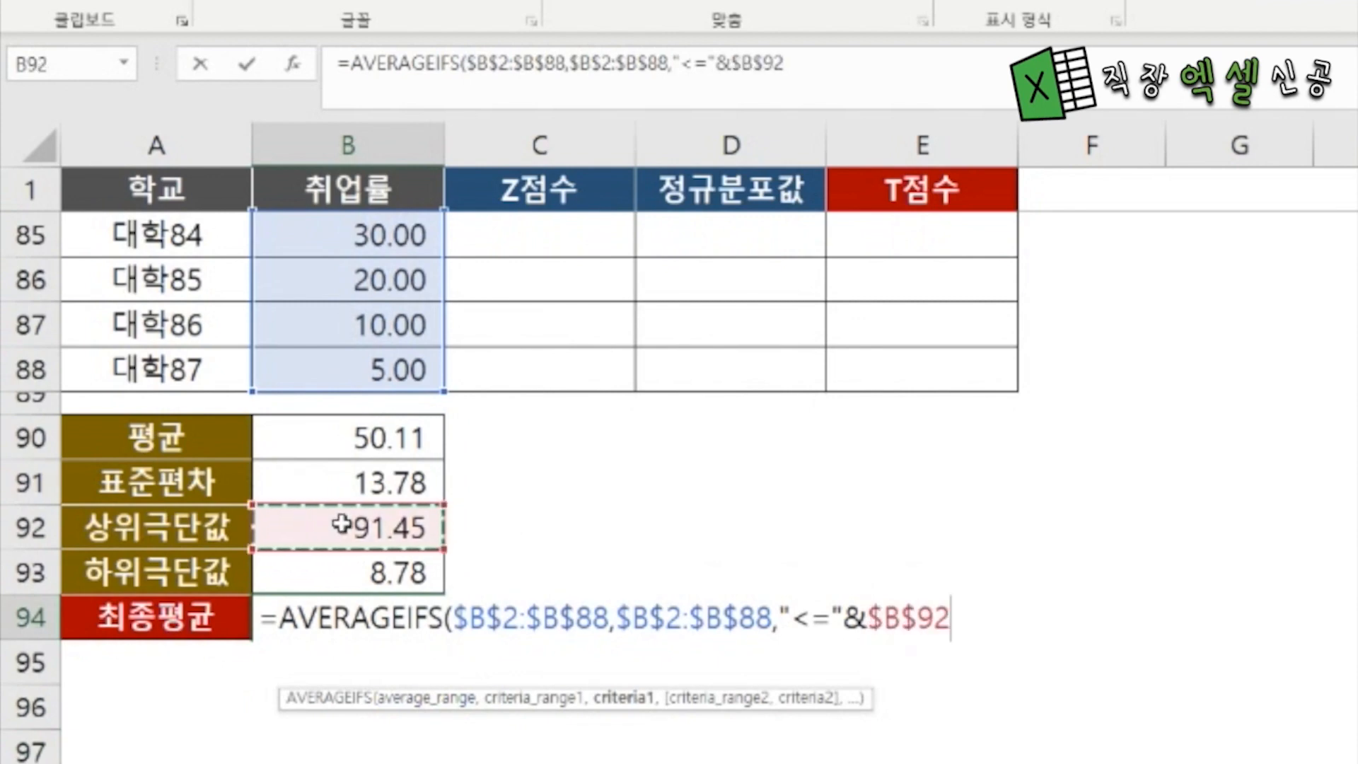
type(",")
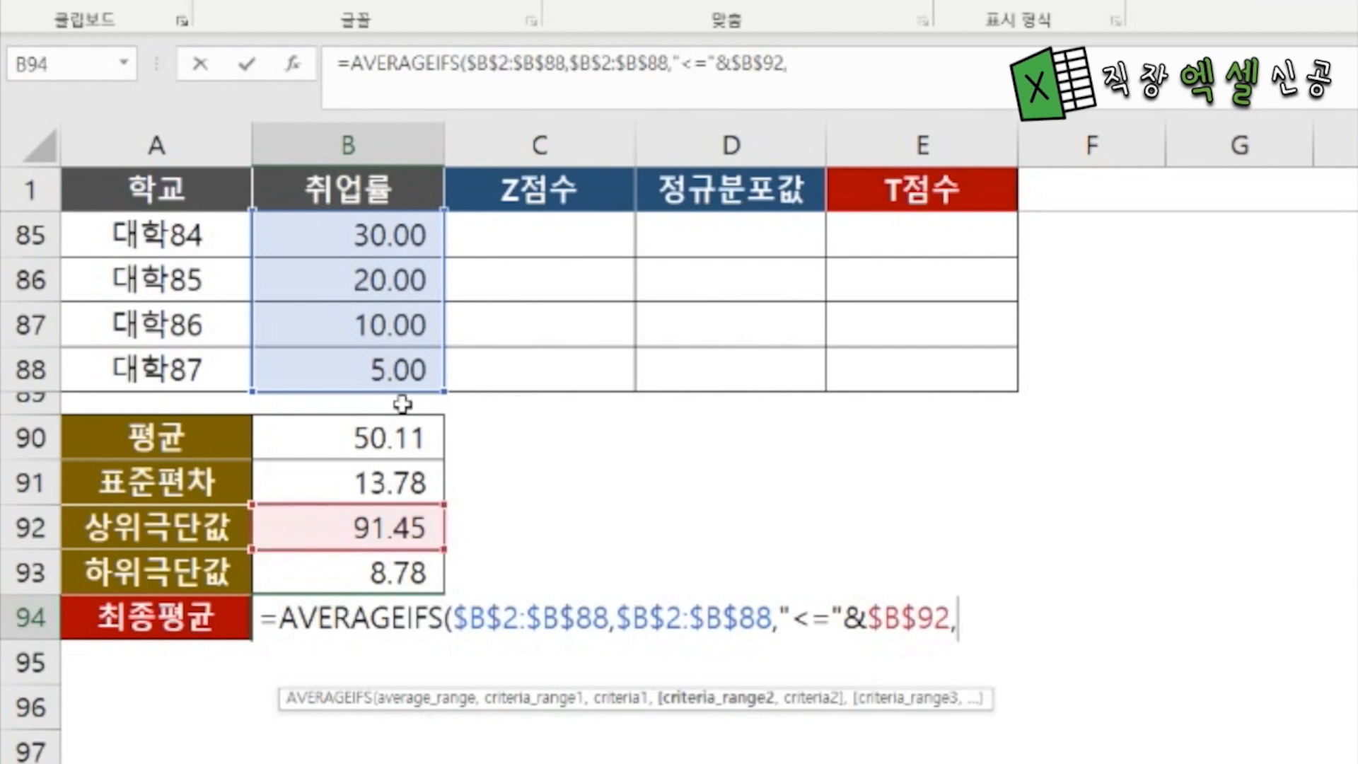
Add the second condition, range $B$2:$B$88 with criterion ">="&$B$93, and complete the 최종평균 formula in B94.
left_click(401, 368)
key("ctrl+shift+Up")
key("shift+Down")
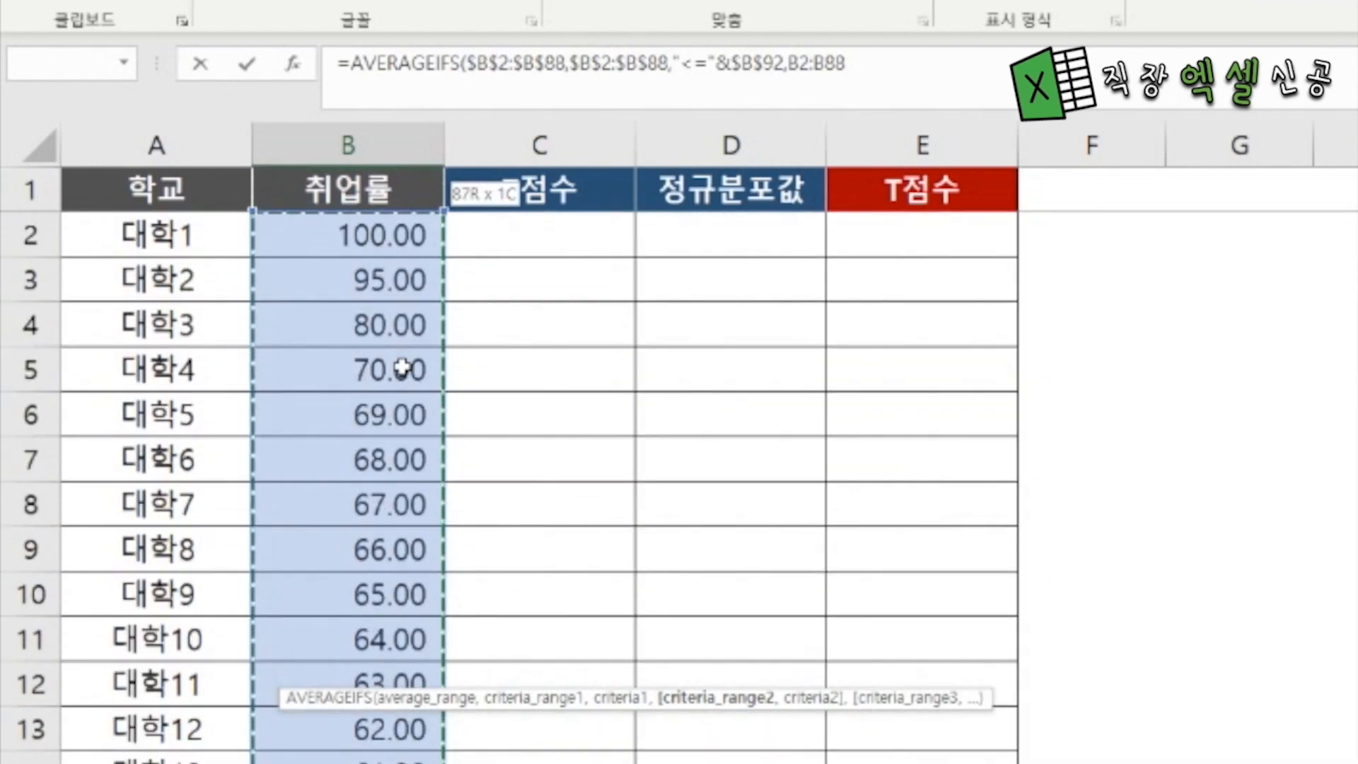
key("F4")
type(",")
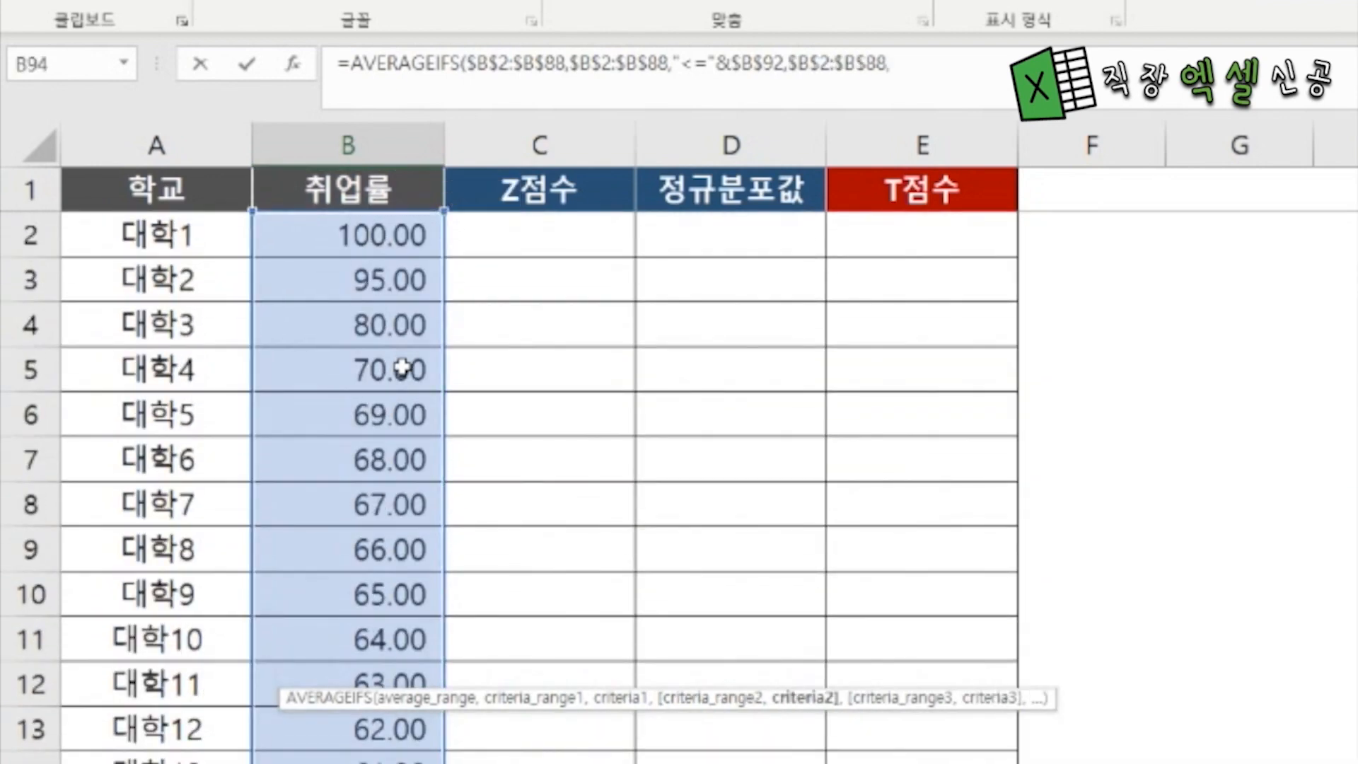
scroll(587, 516, "down", 20)
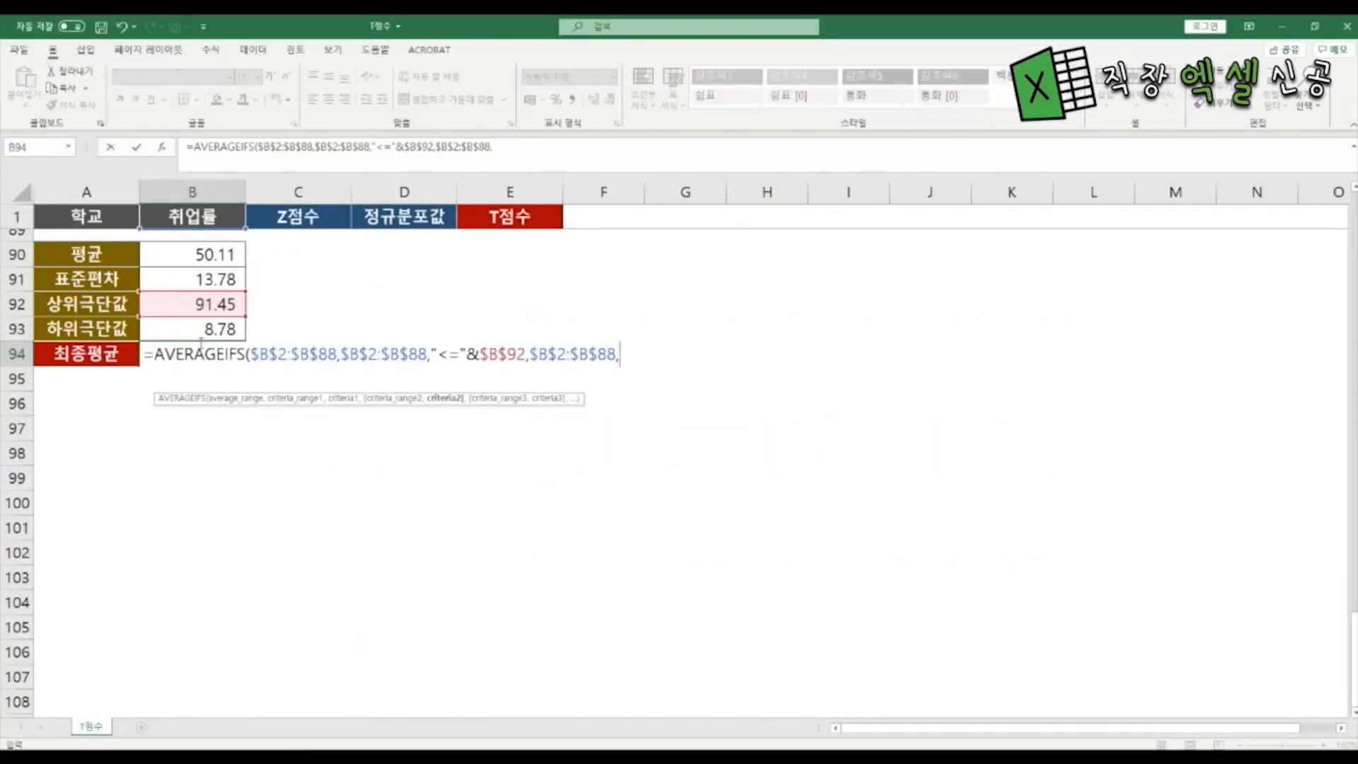
type("\">=\"&")
left_click(200, 331)
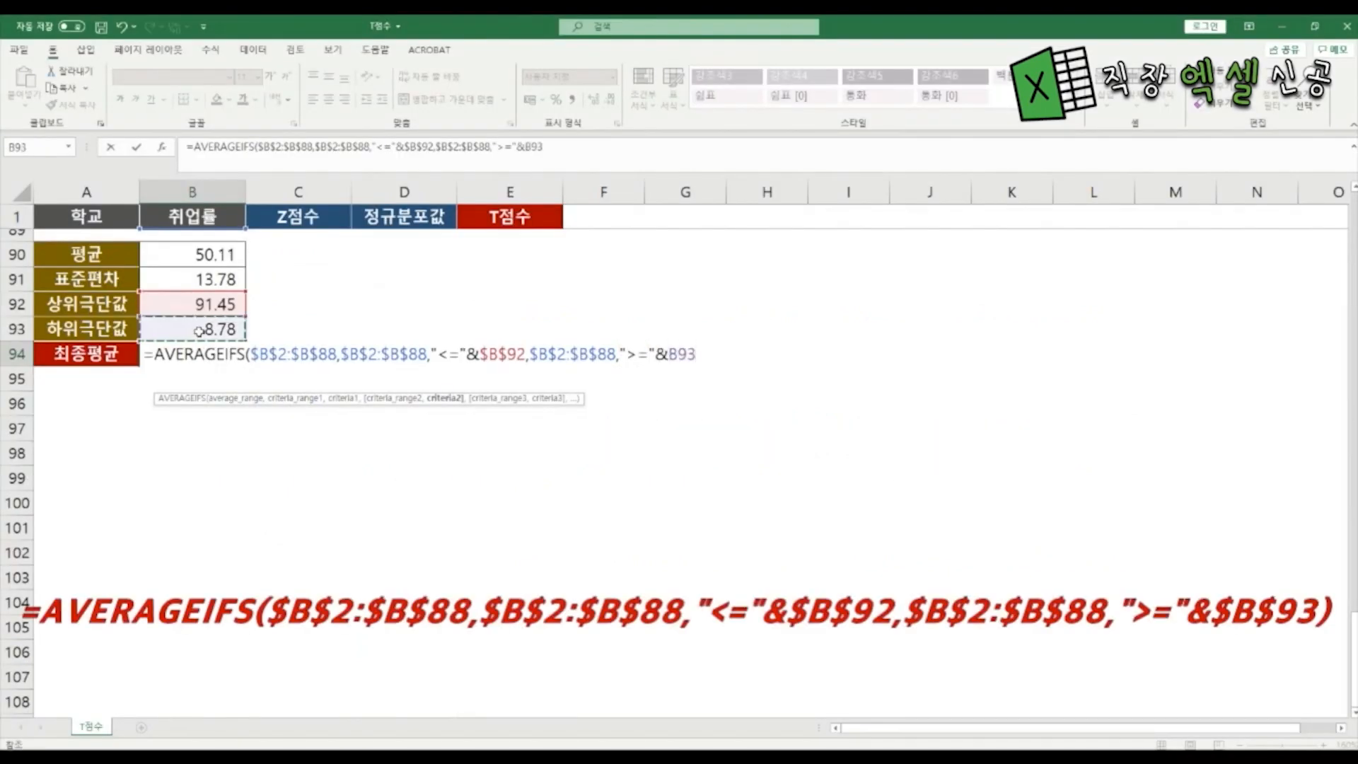
key("F4")
type(")")
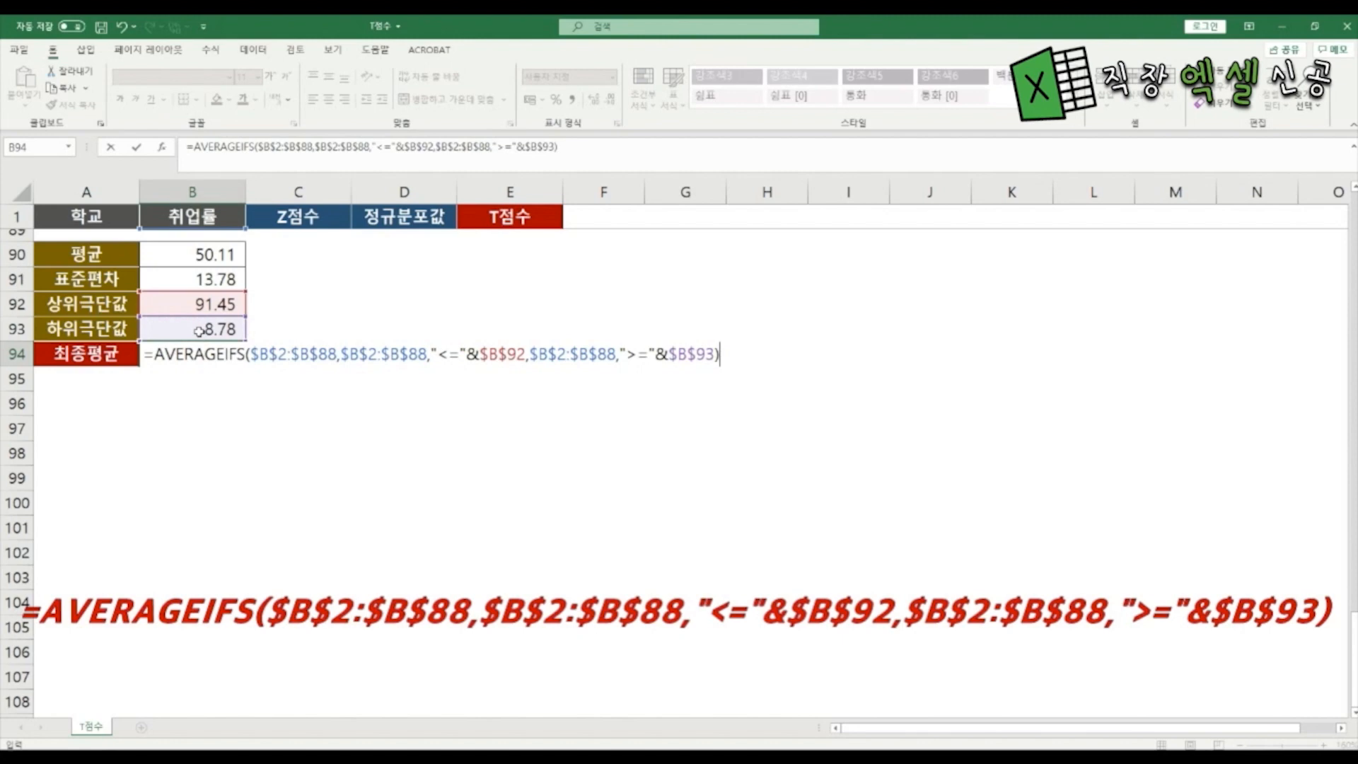
key("Return")
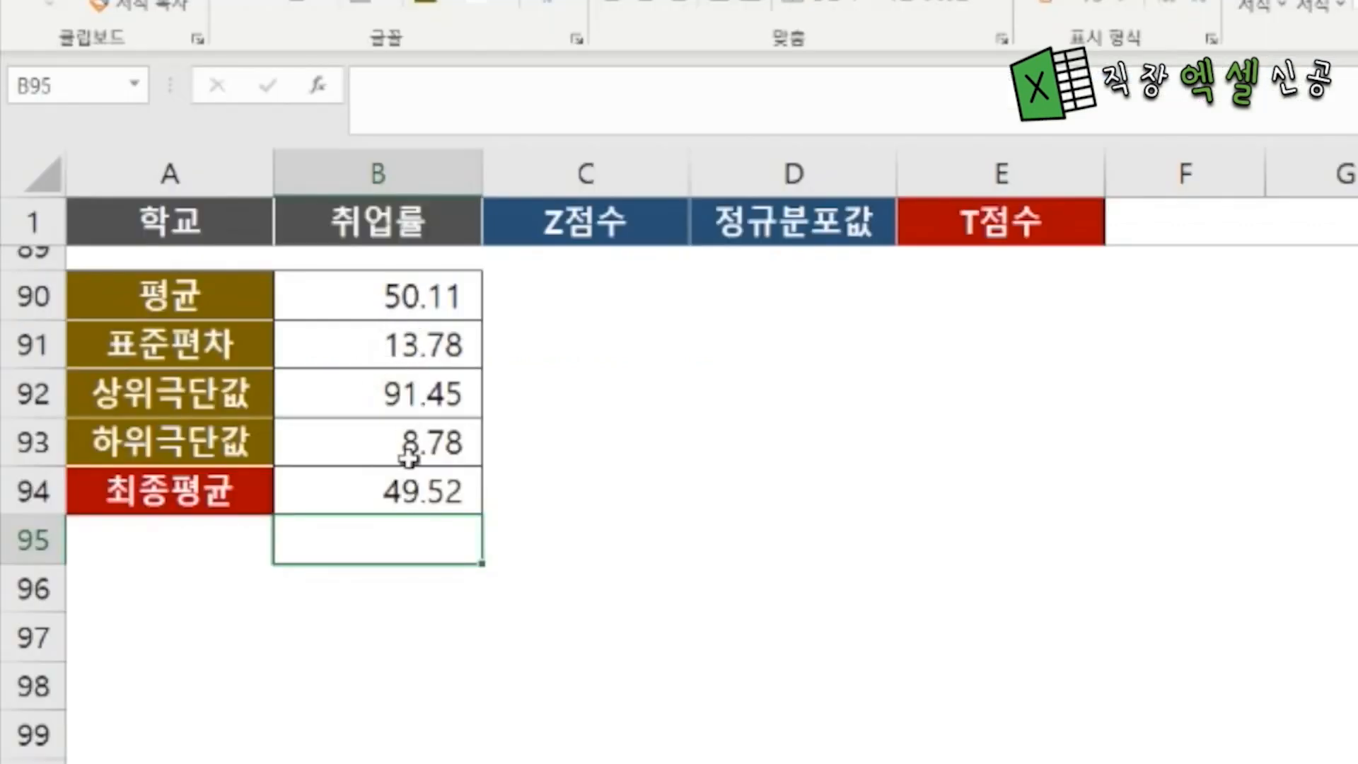
Start the Z점수 formula in C2 with an opening parenthesis and the column-locked employment rate, =($B2.
scroll(406, 448, "up", 1)
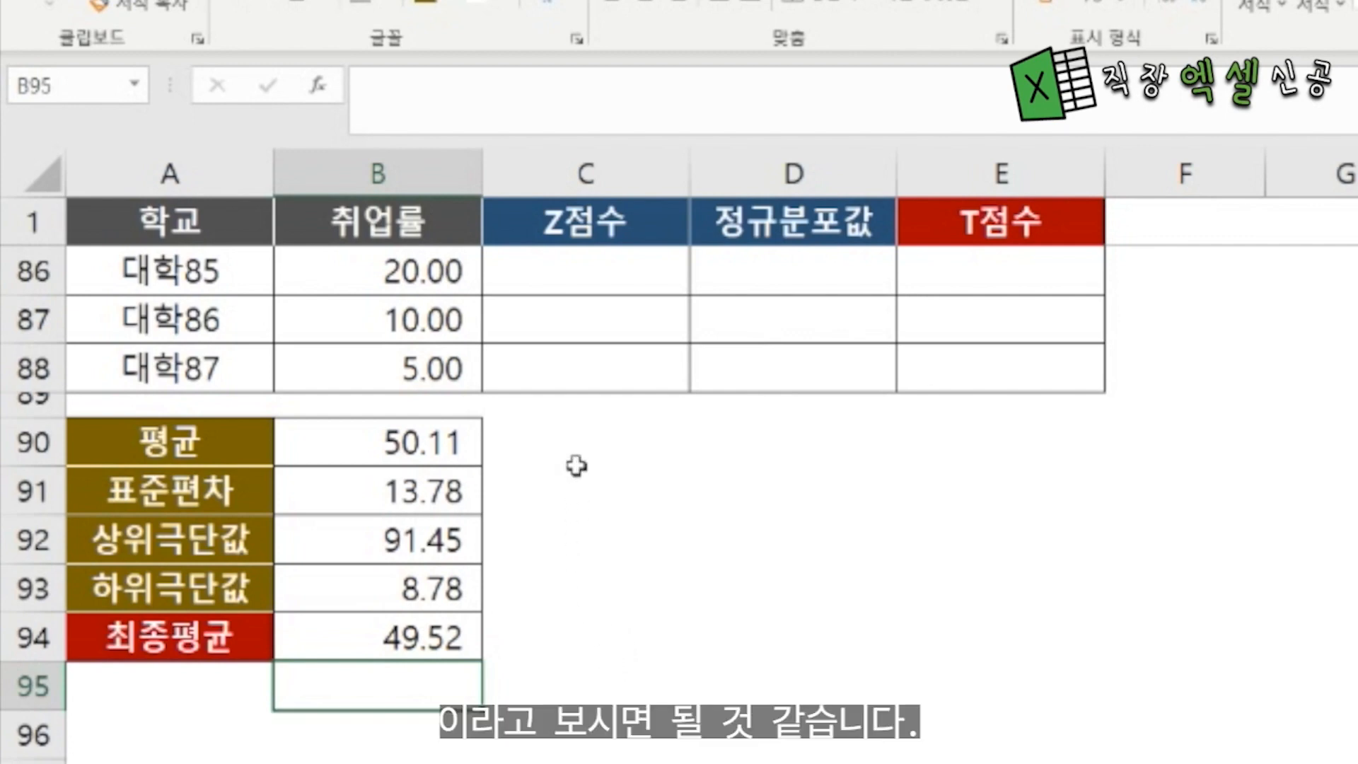
left_click(587, 241)
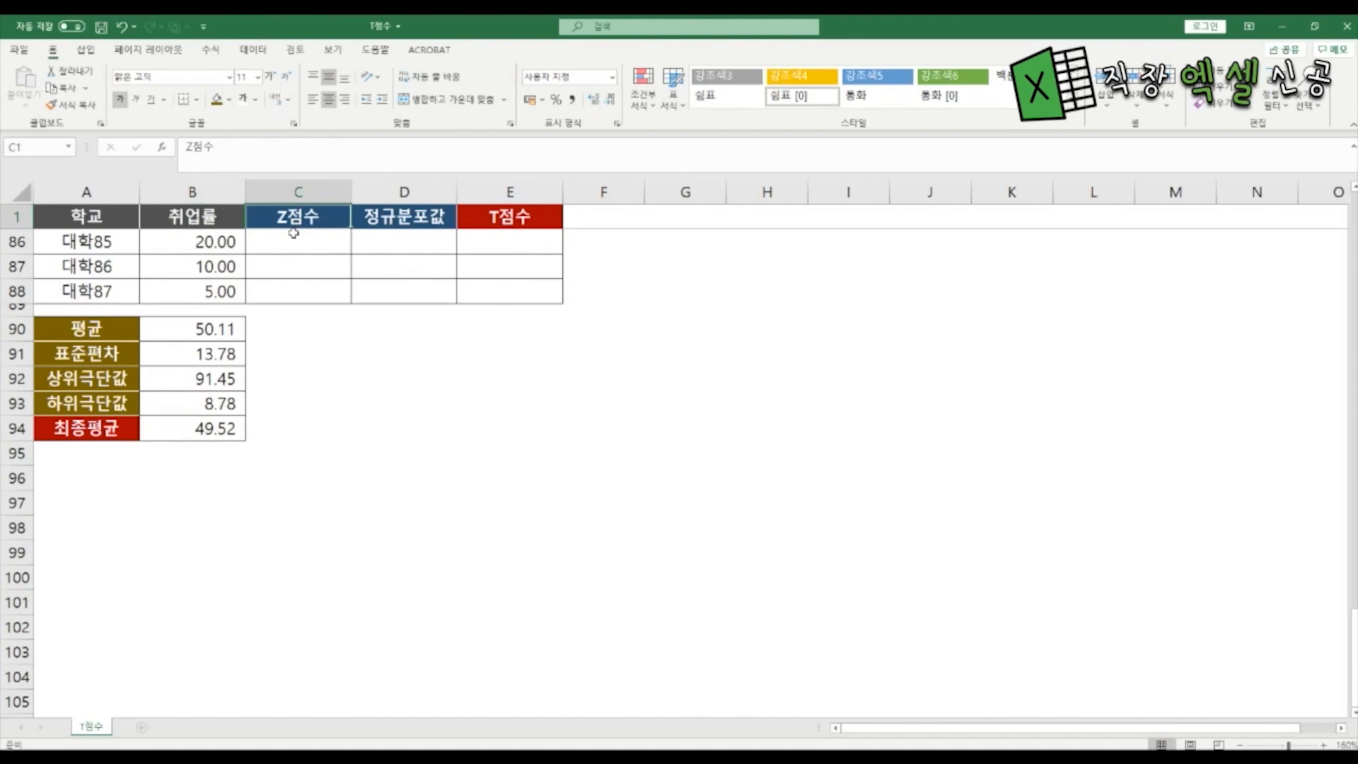
key("Down")
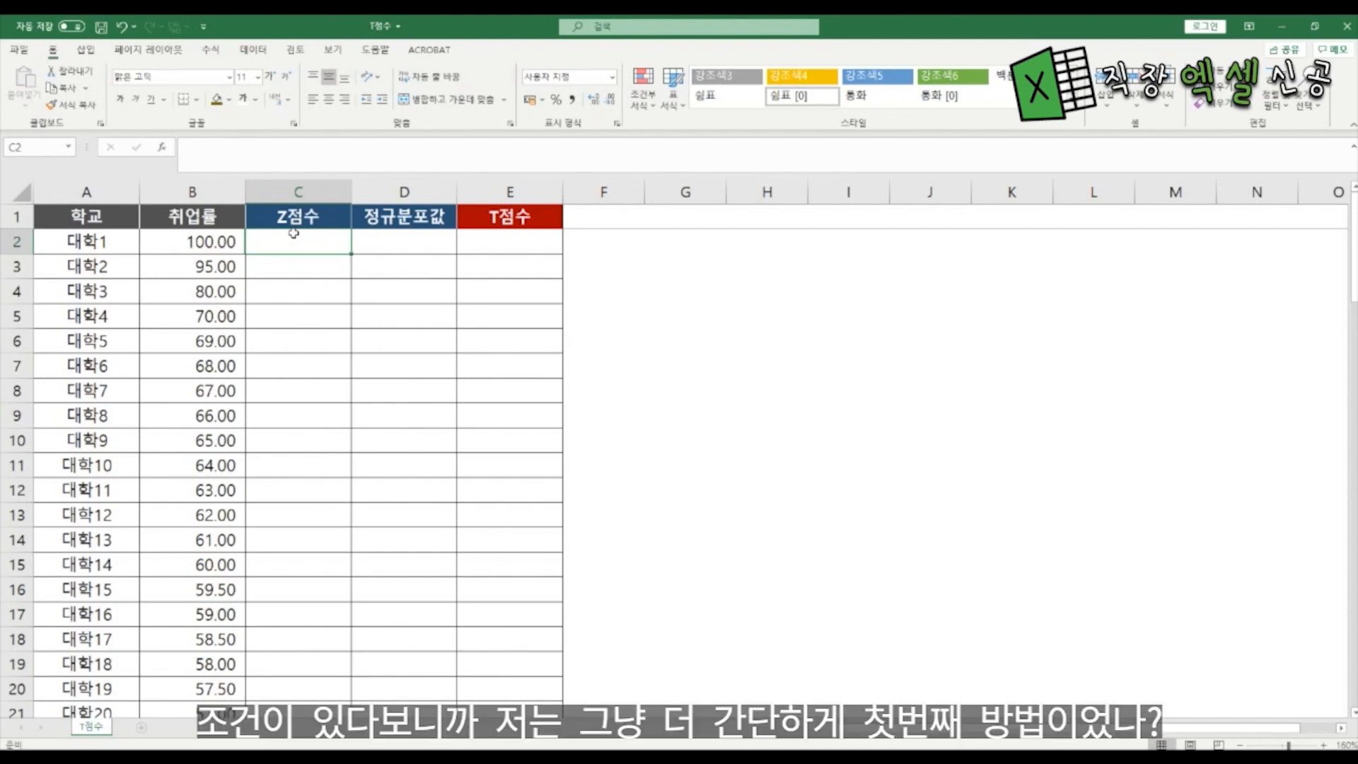
type("=(")
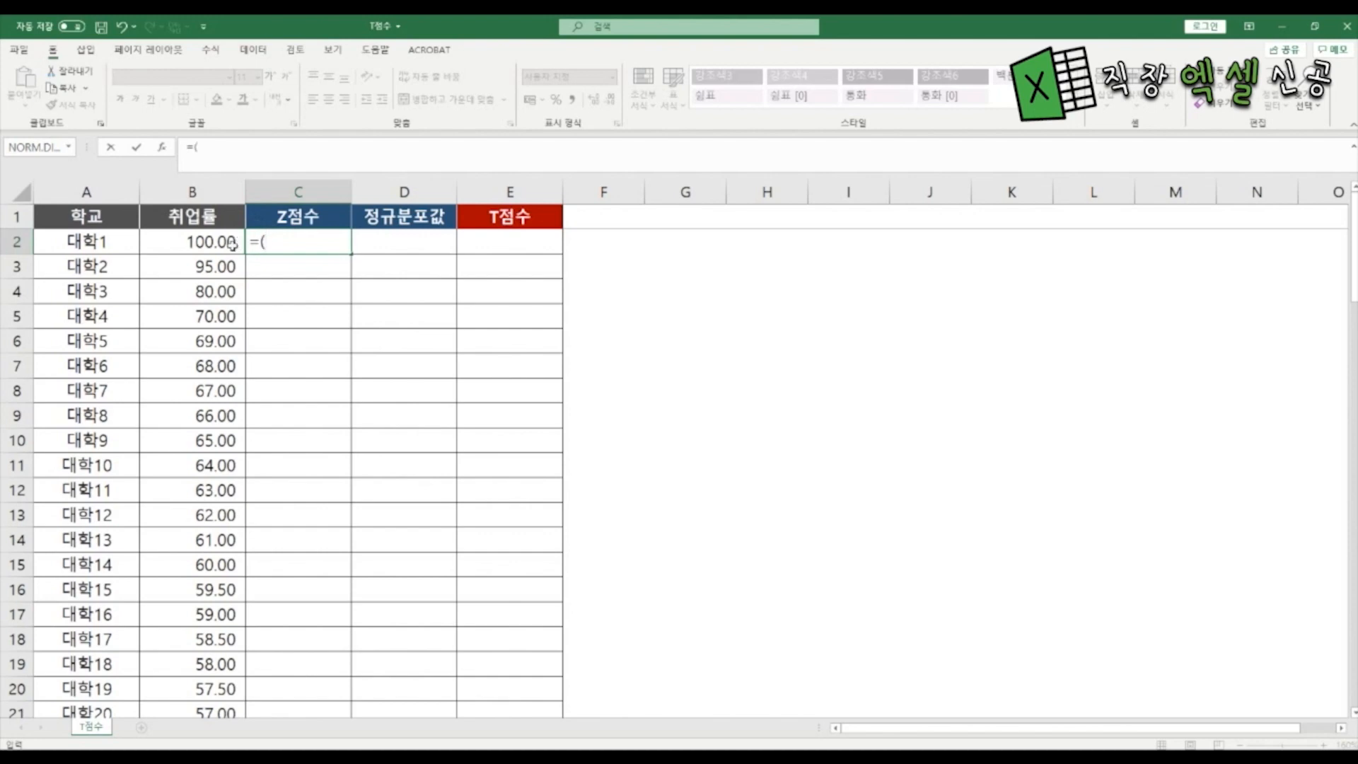
left_click(215, 244)
key("F4")
key("F4")
key("F4")
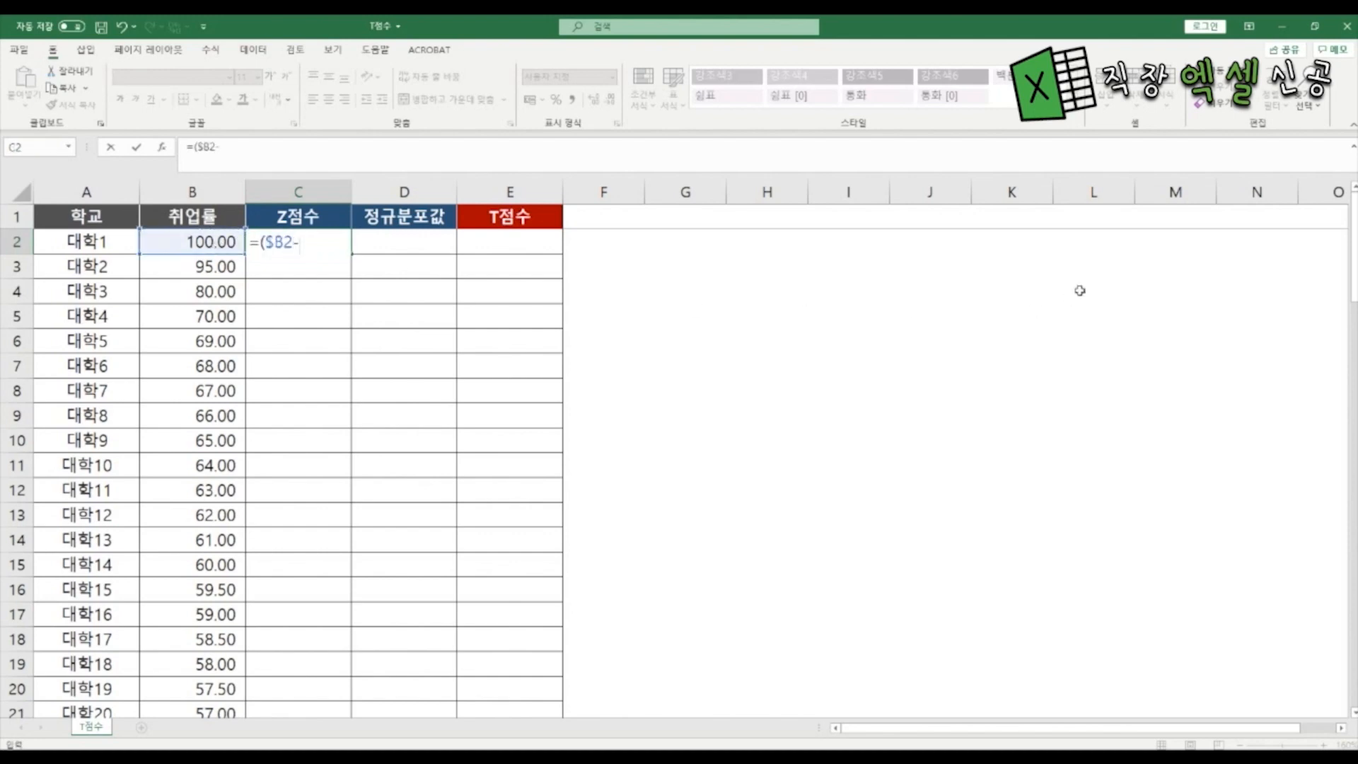
Complete the C2 formula by subtracting 최종평균 $B$94 and dividing by 표준편차 $B$91, giving =($B2-$B$94)/$B$91.
scroll(679, 471, "down", 18)
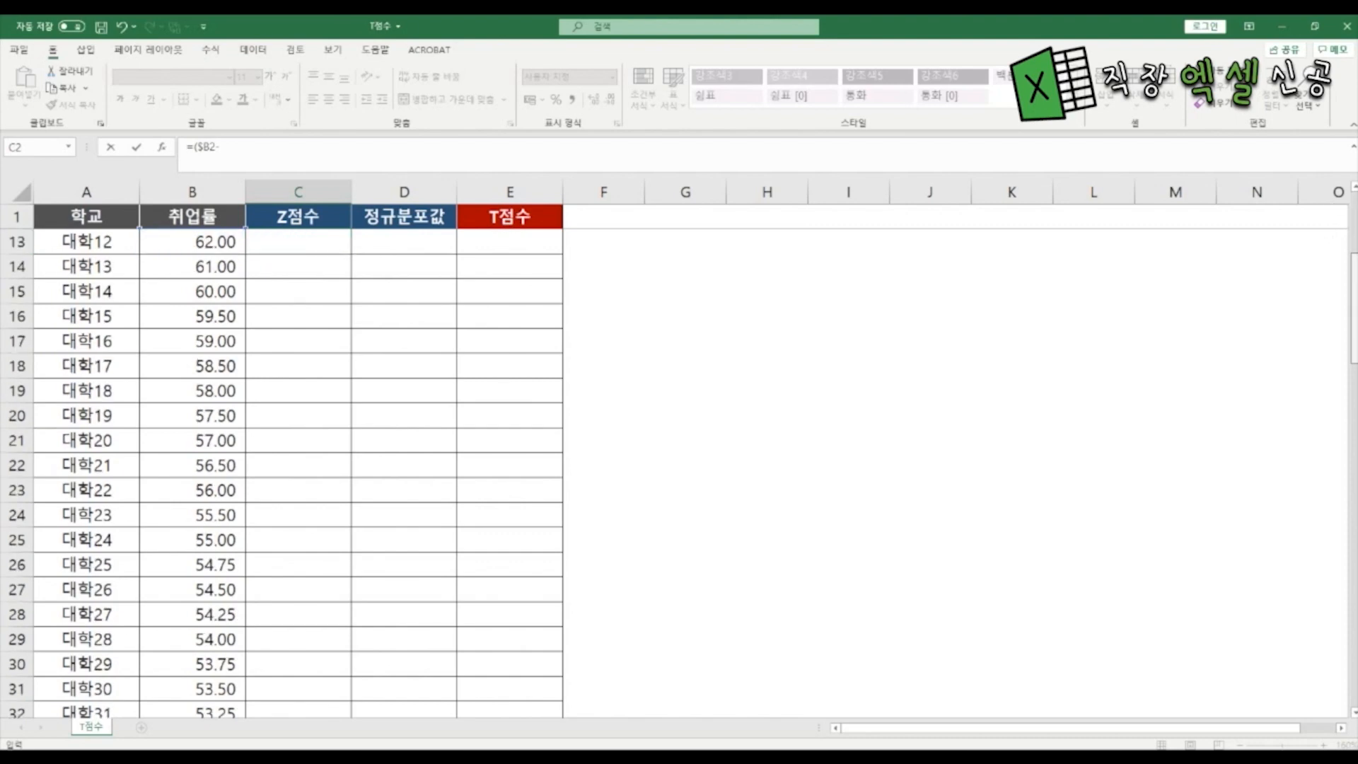
scroll(191, 593, "down", 7)
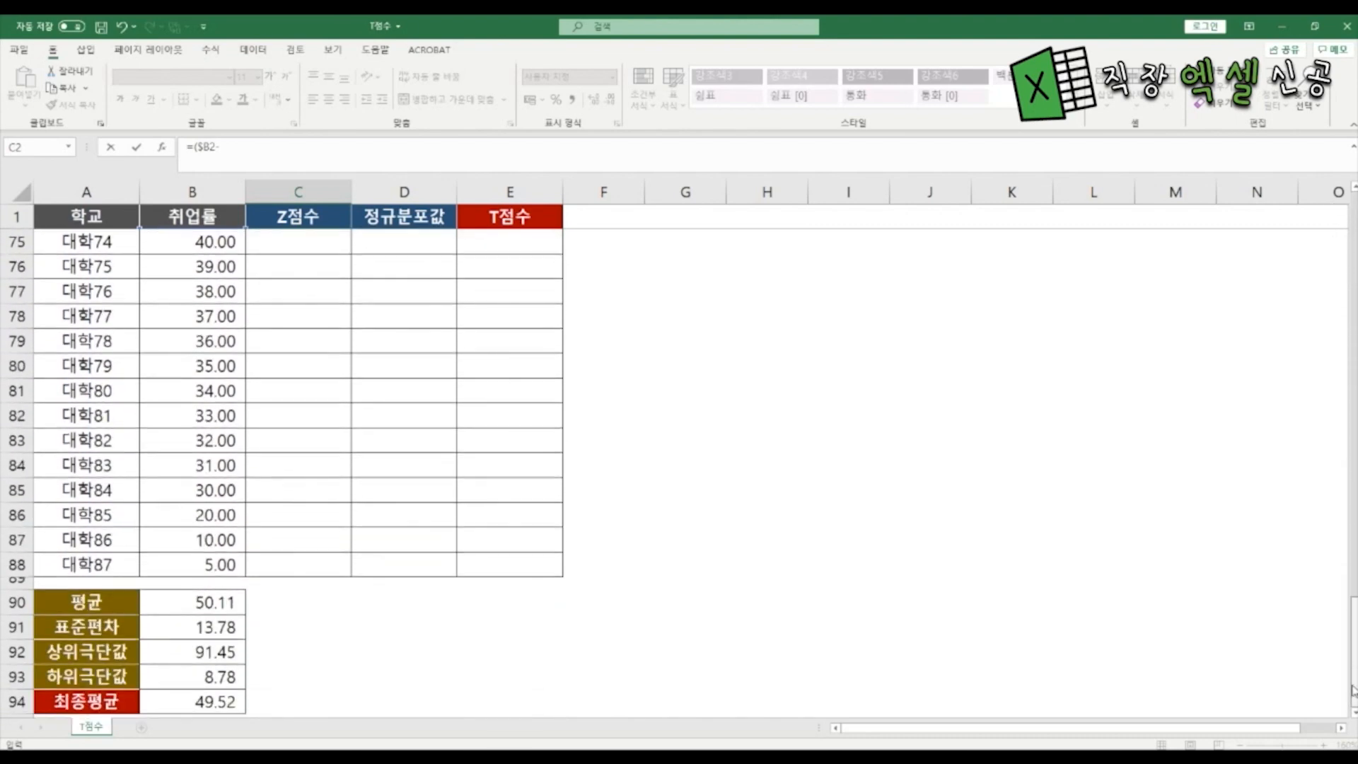
left_click(219, 705)
key("F4")
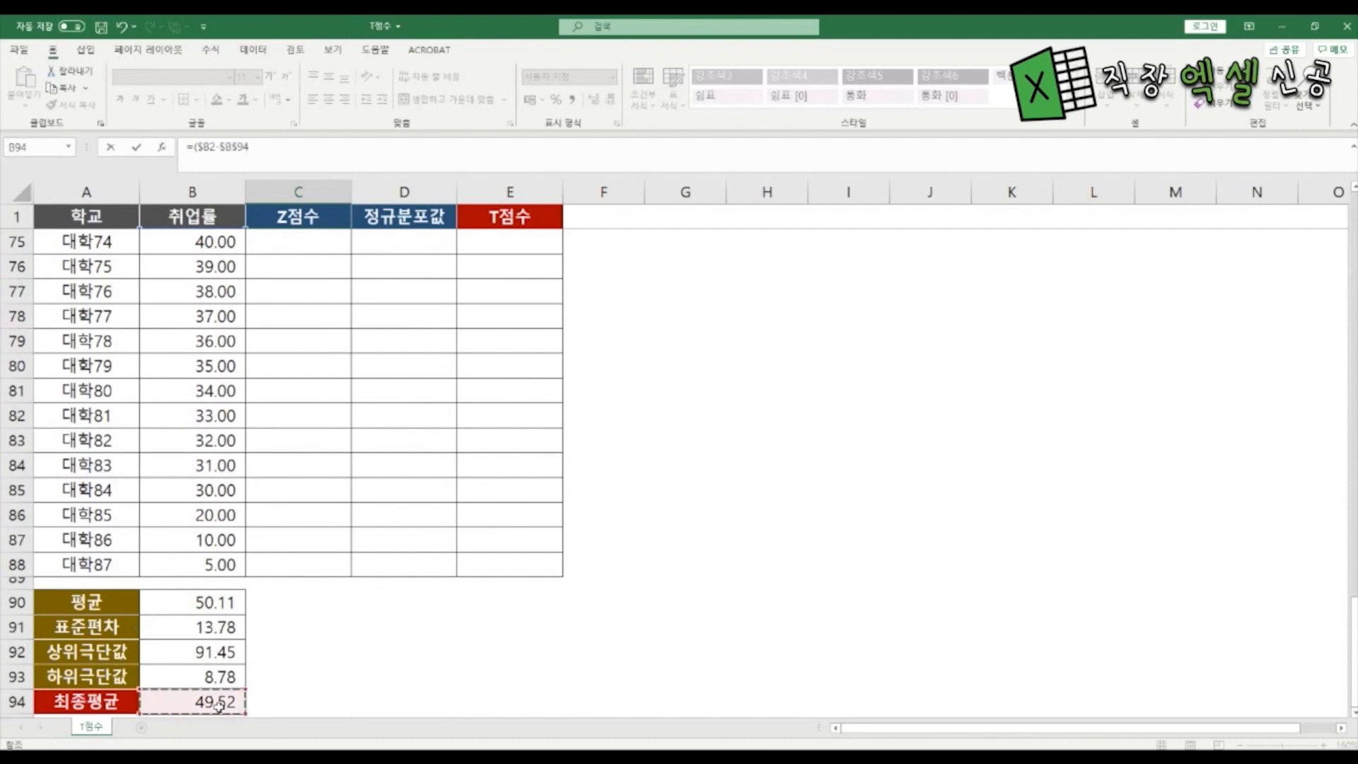
type(")/")
left_click(232, 628)
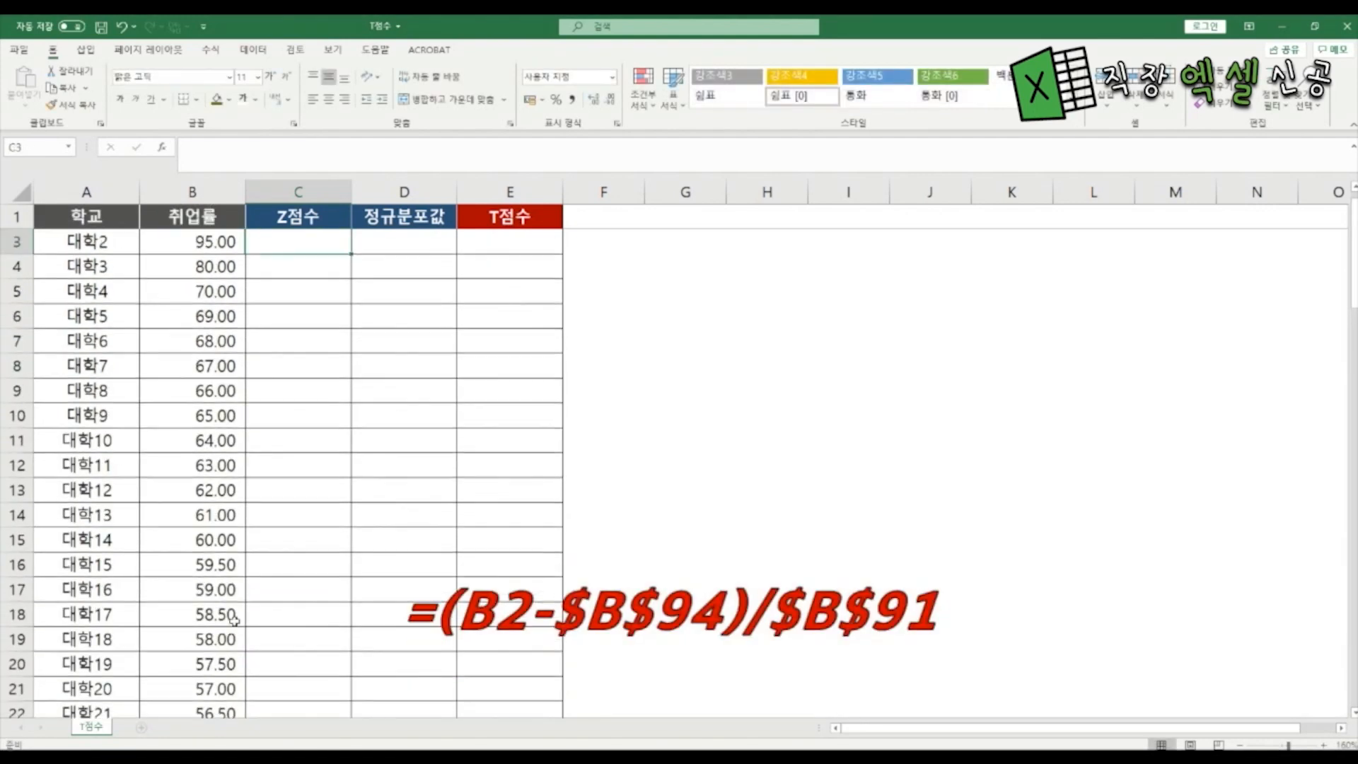
key("Return")
Fill the Z점수 formula from C2 down to C88 and check the last filled cell.
left_click(325, 242)
double_click(351, 253)
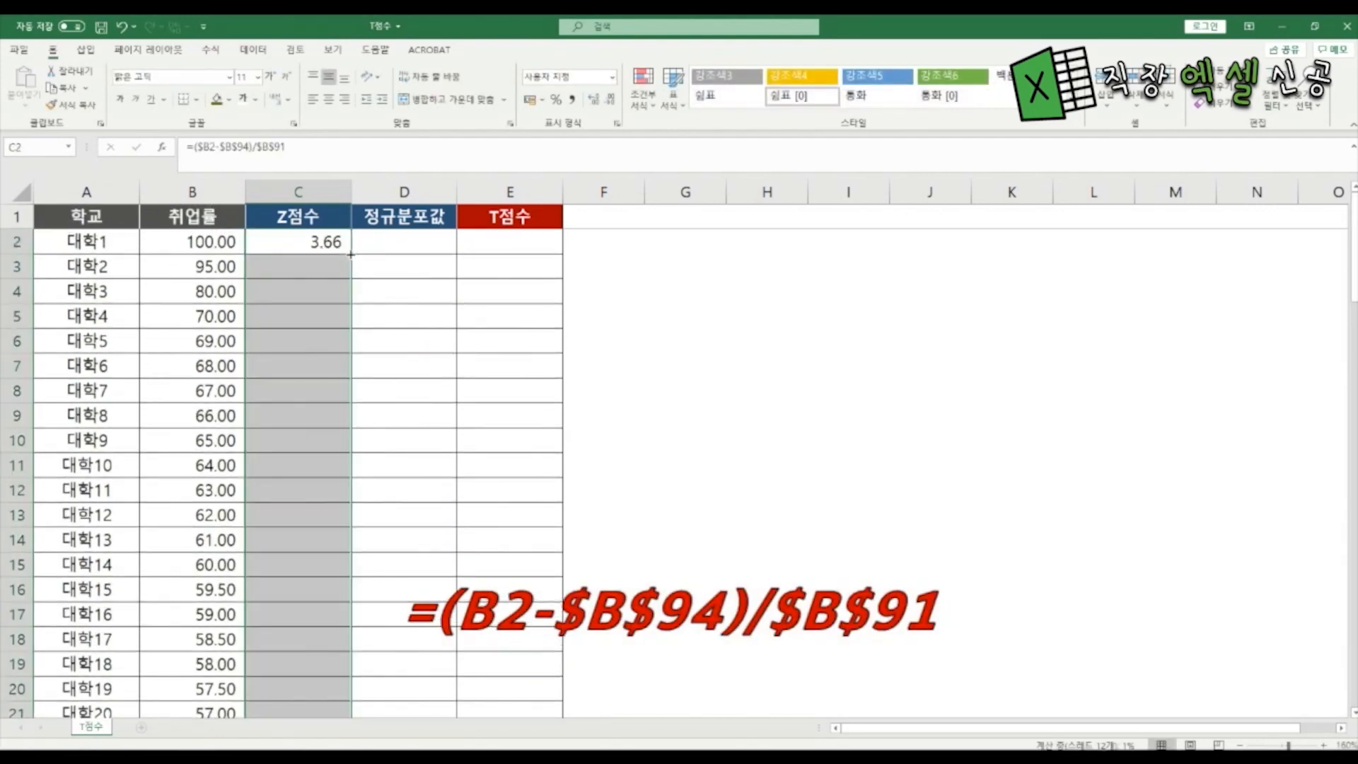
left_click(337, 315)
key("ctrl+Down")
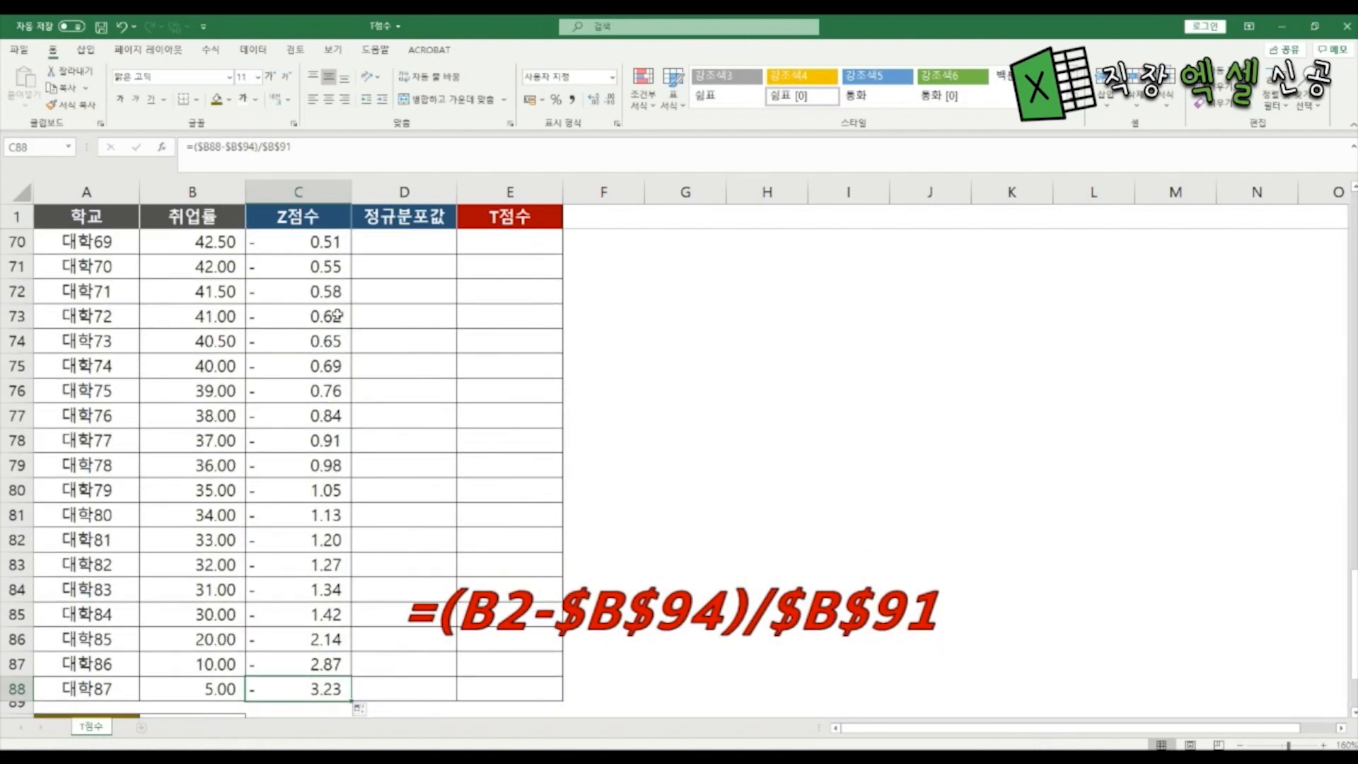
Start a NORM.DIST formula in D2, the first cell of the 정규분포값 column.
left_click(397, 215)
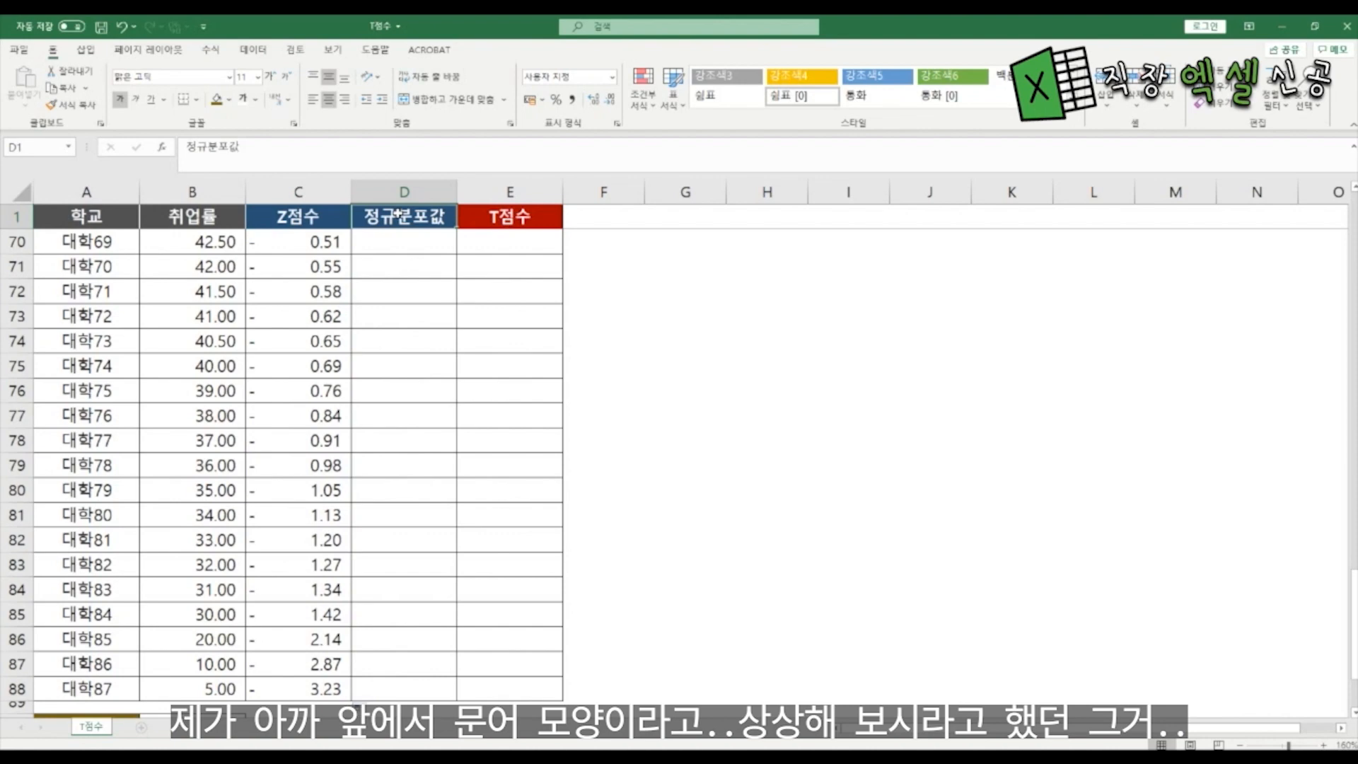
key("Down")
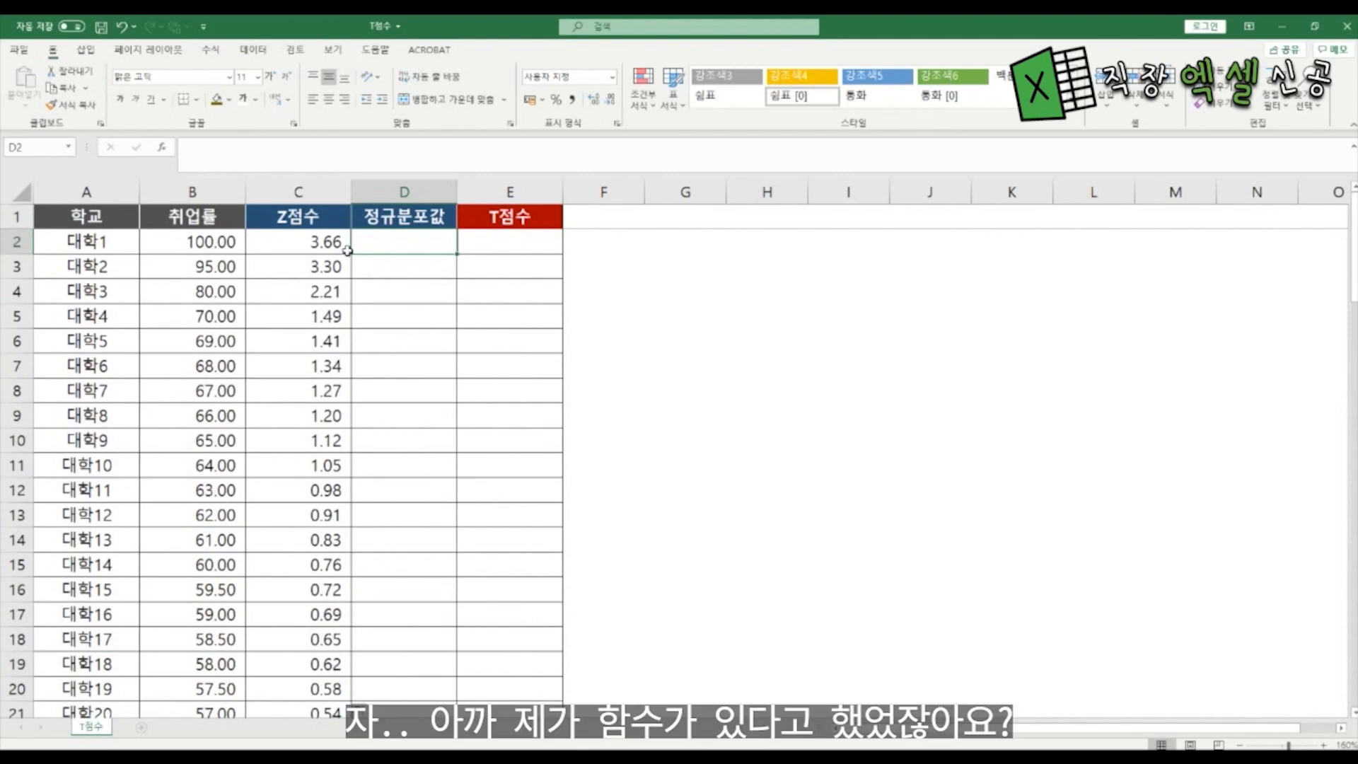
type("=")
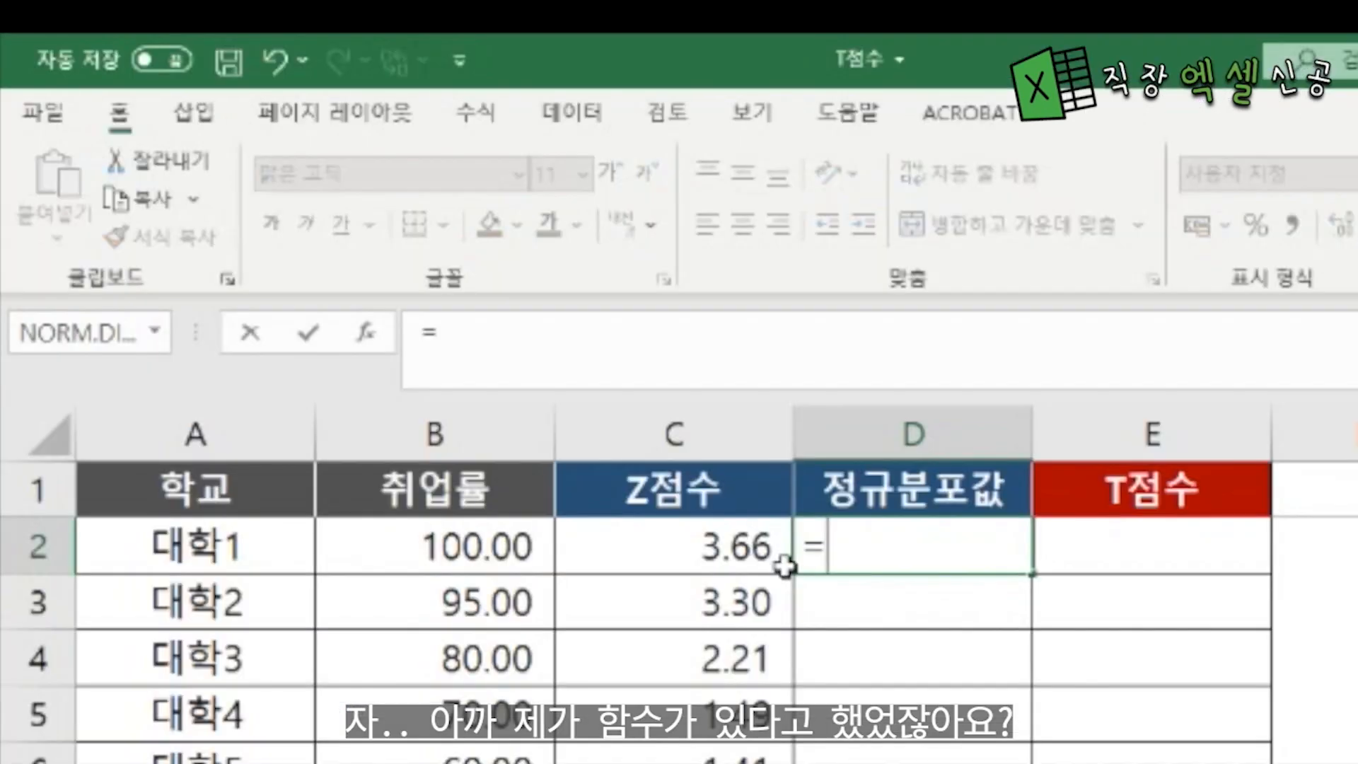
type("ㅡ")
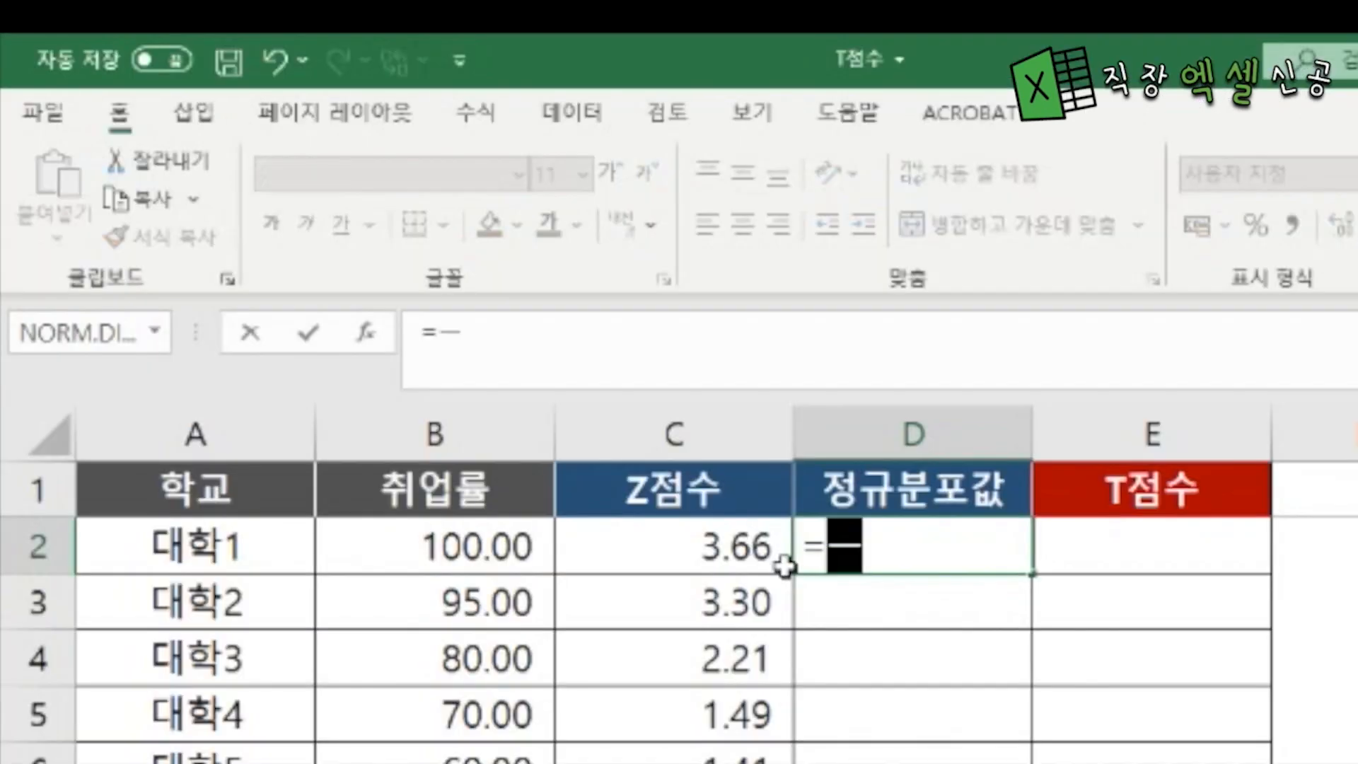
key("BackSpace")
type("mpo")
key("BackSpace")
key("BackSpace")
key("BackSpace")
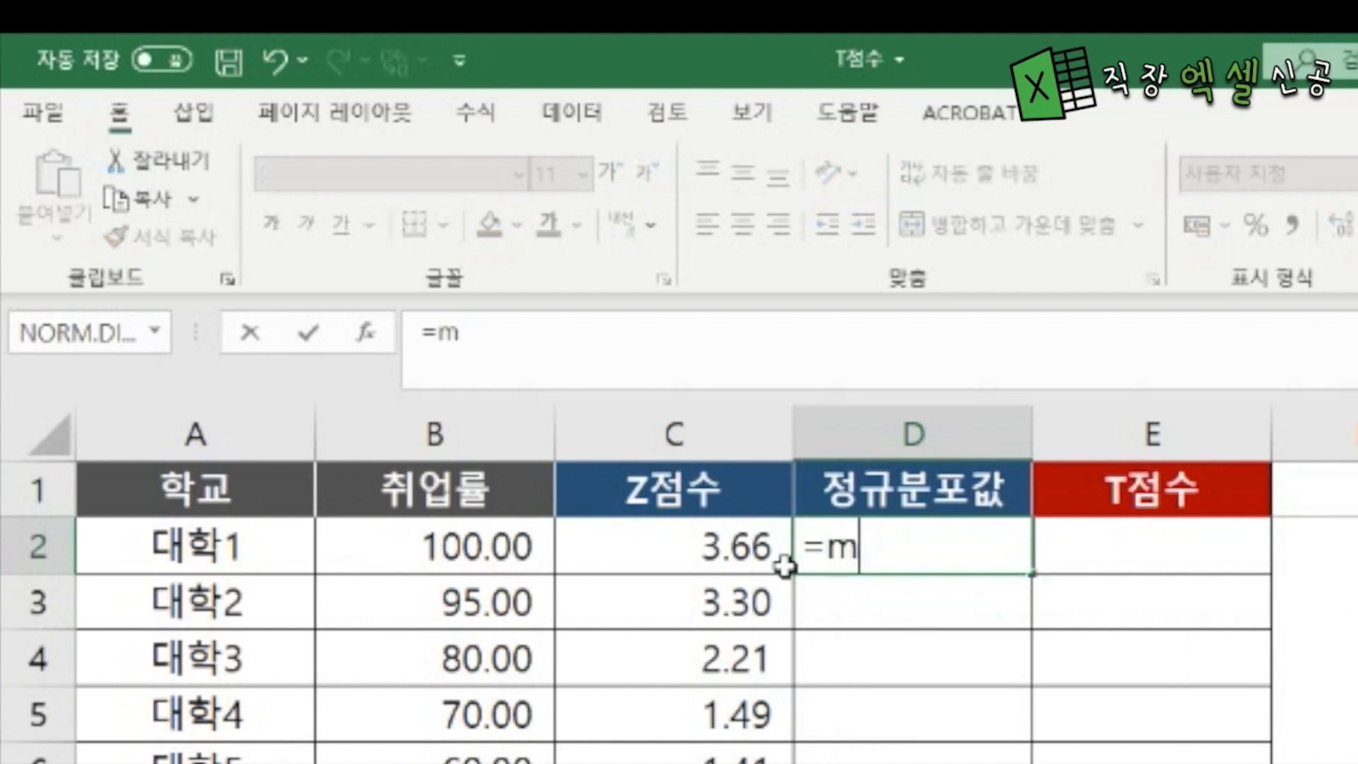
type("nor")
key("Tab")
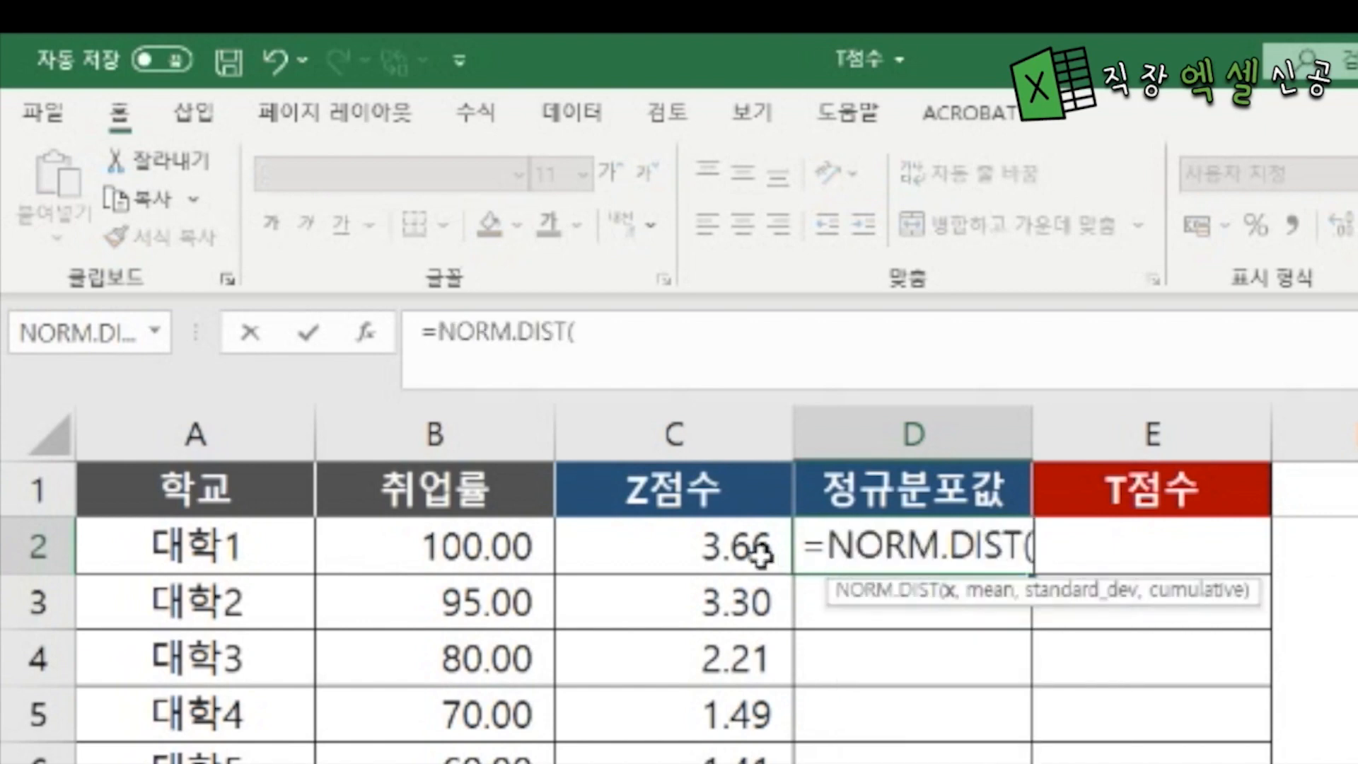
Give NORM.DIST the Z점수 cell as its x argument, with only the column locked as $C2.
left_click(761, 556)
key("F4")
key("F4")
key("F4")
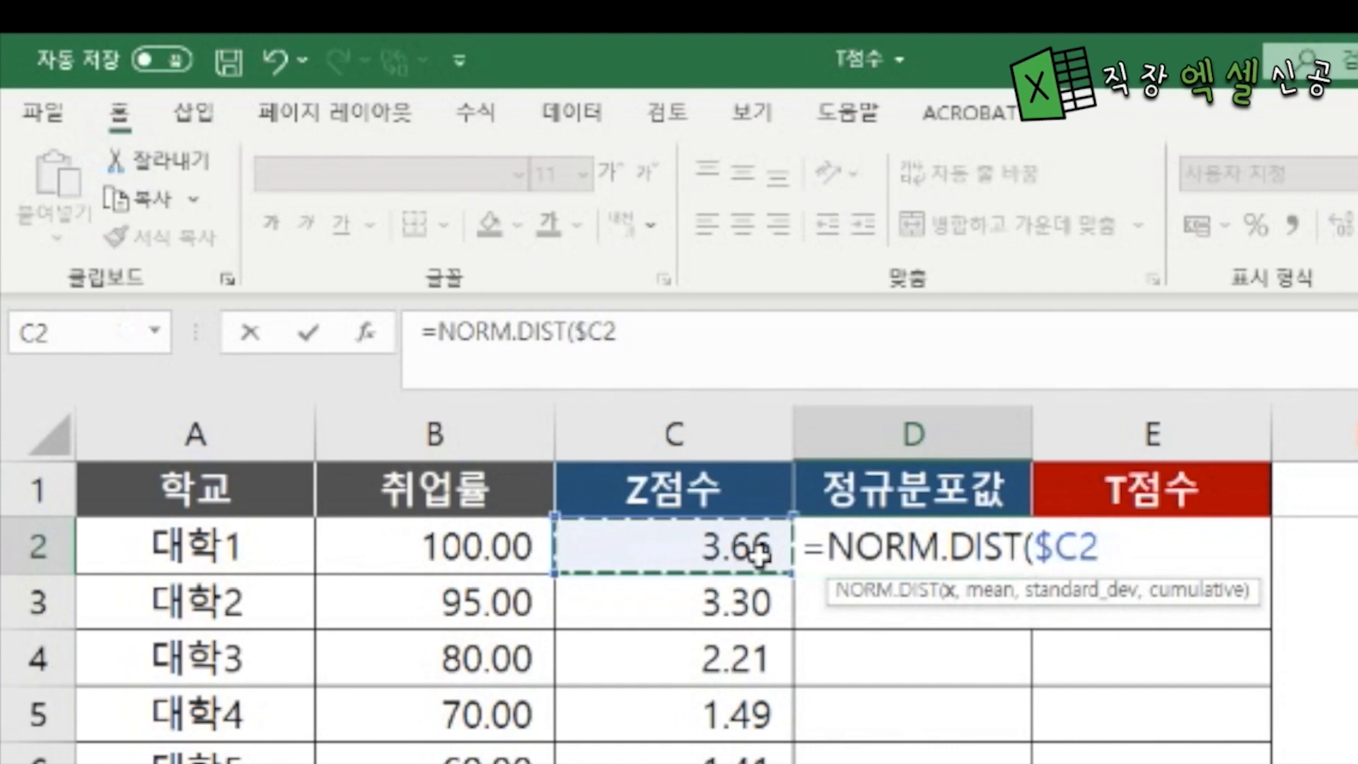
type(",")
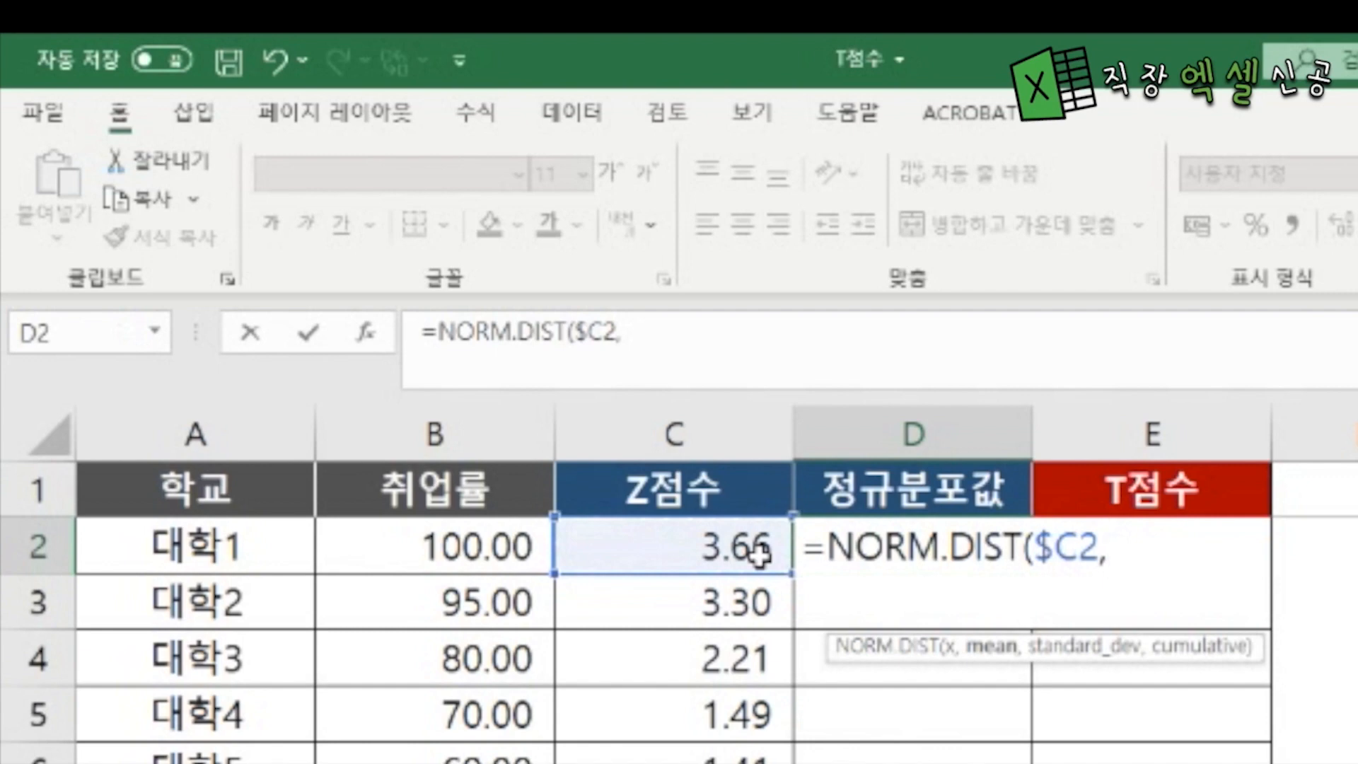
Finish the D2 formula with mean 0, standard deviation 1 and cumulative 0, as =NORM.DIST($C2,0,1,0).
type("0,")
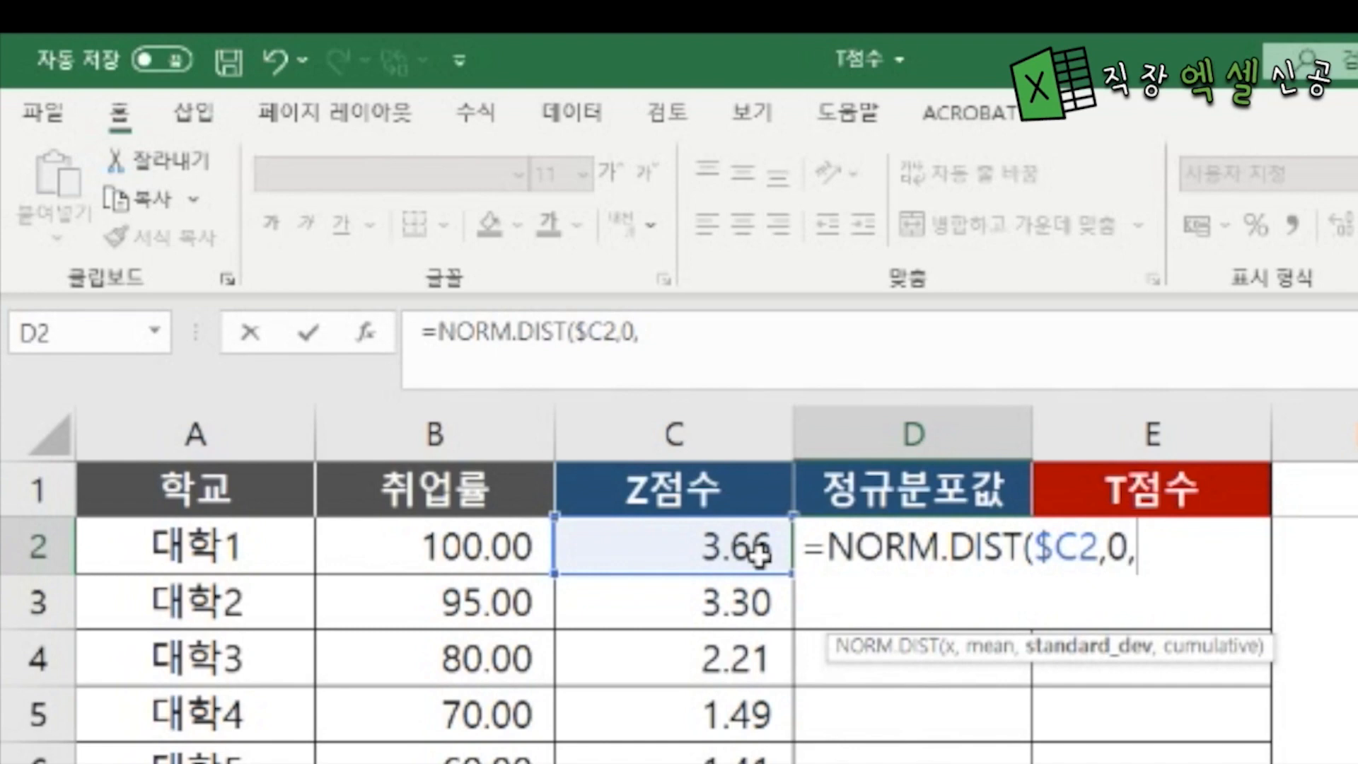
type("1,")
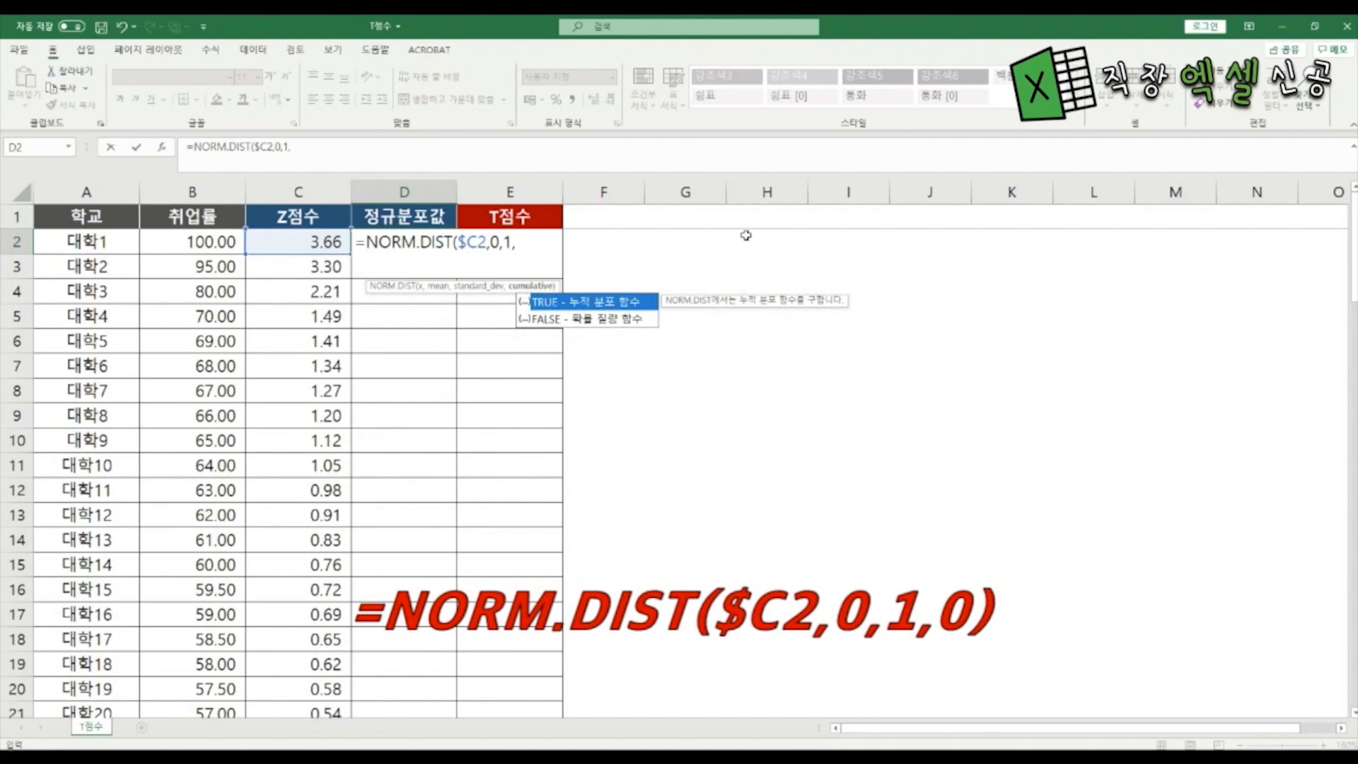
left_click(602, 326)
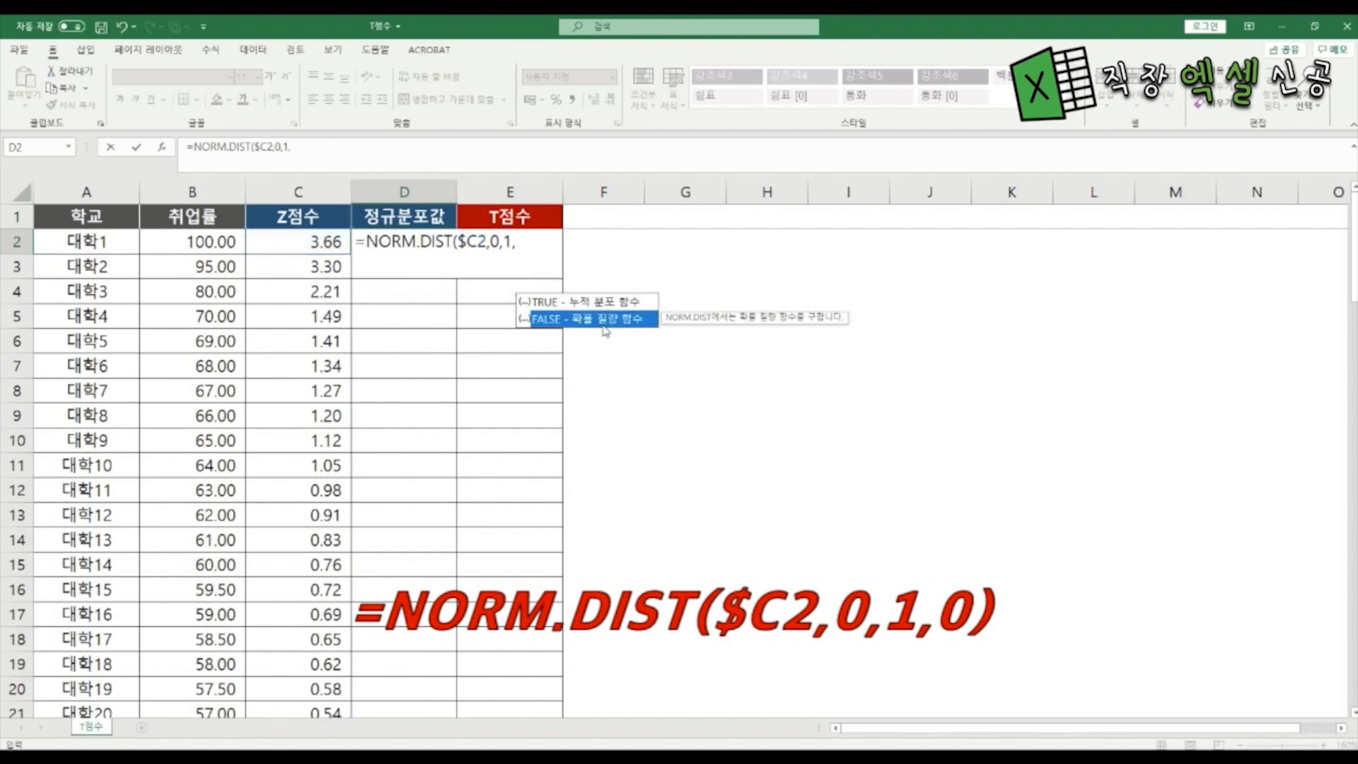
type("0)")
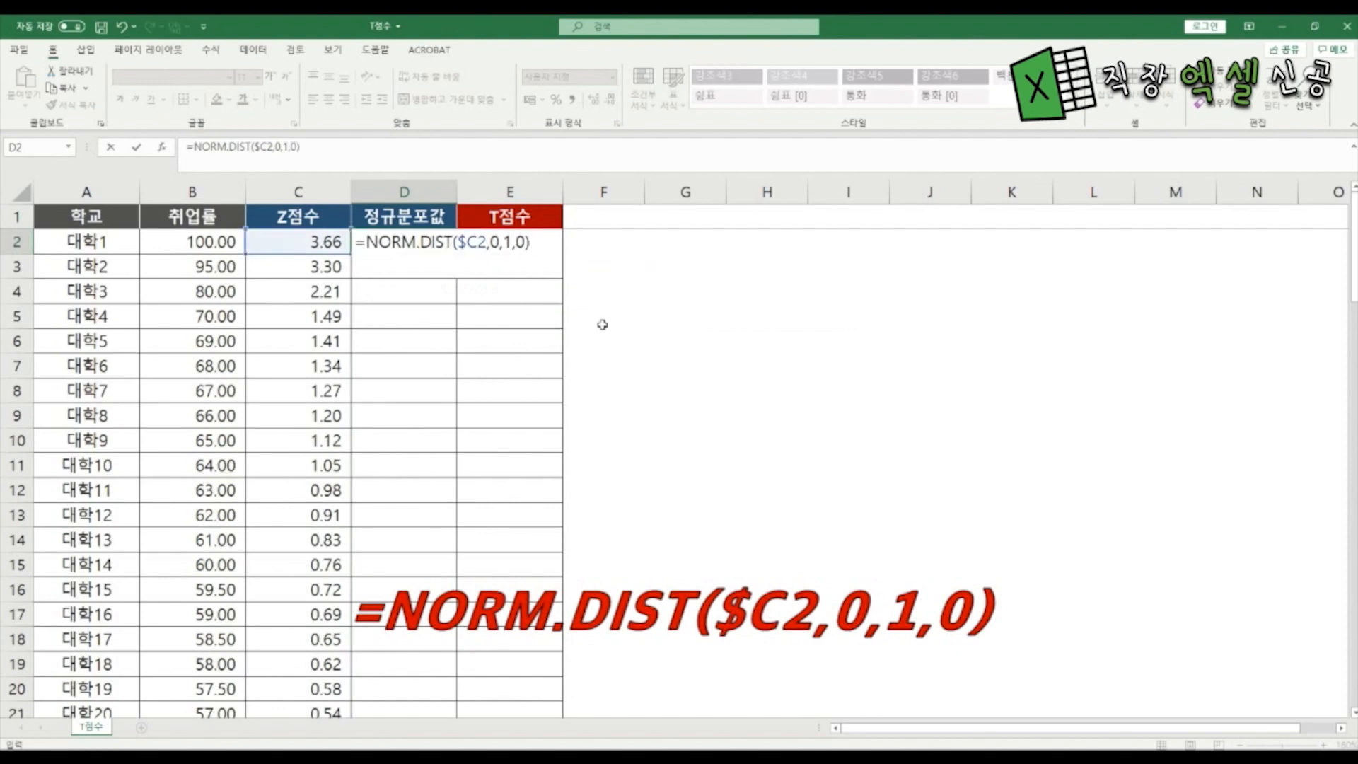
key("Return")
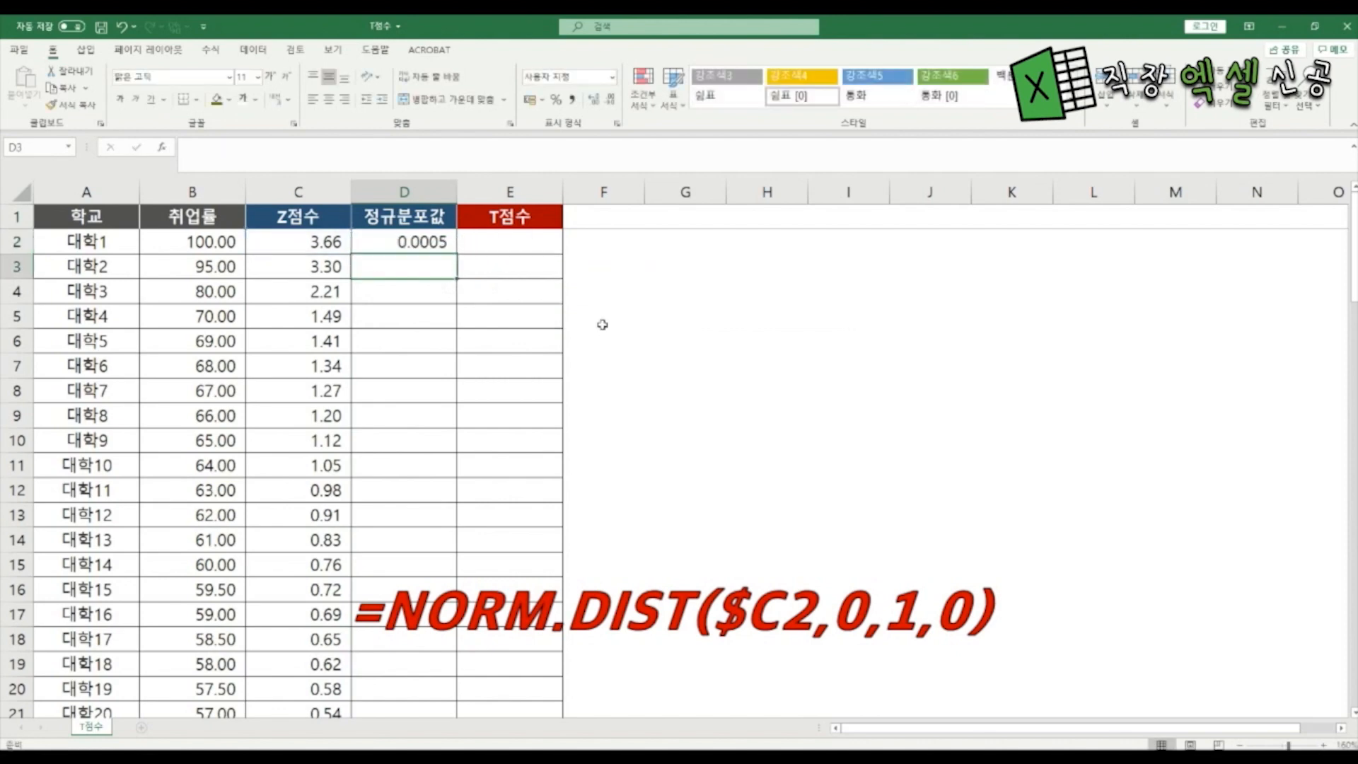
Fill the 정규분포값 formula from D2 down to D88 and look over the filled column.
left_click(444, 242)
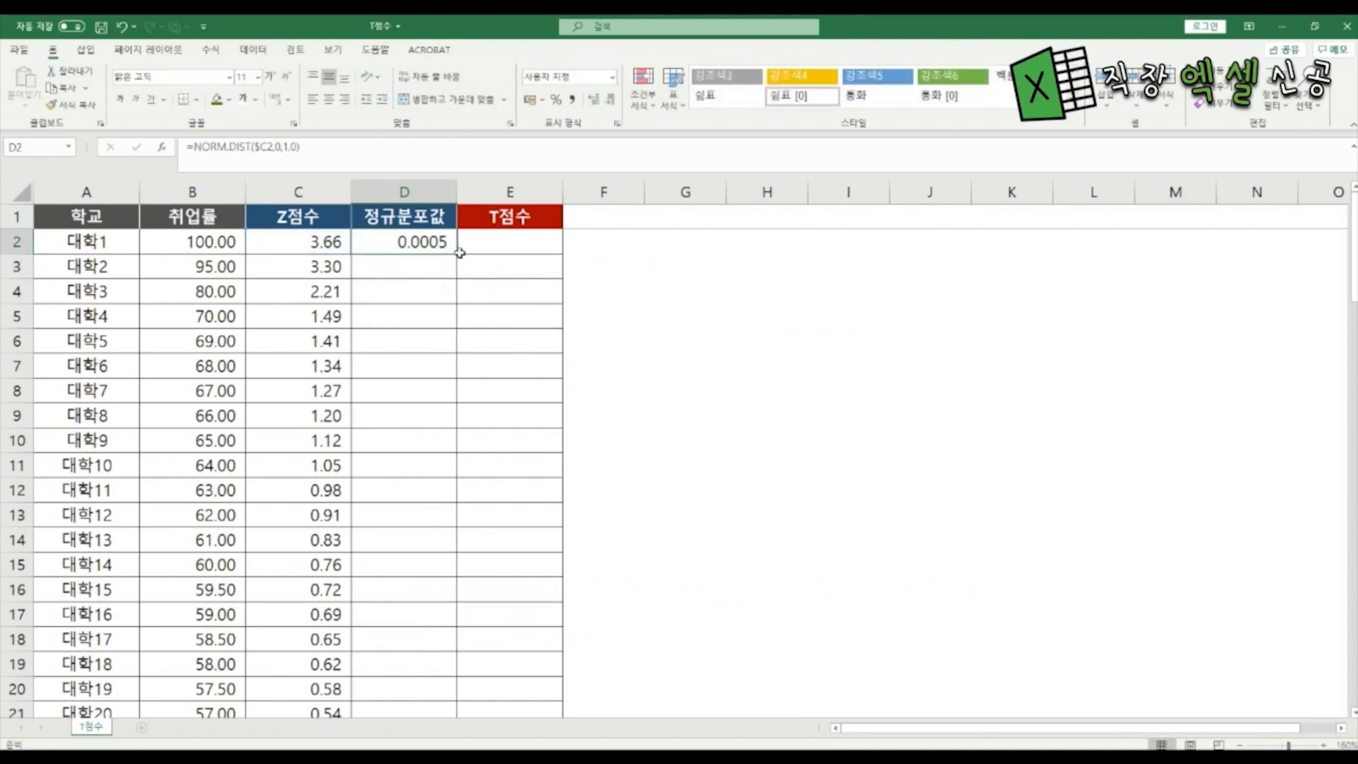
double_click(457, 252)
left_click_drag(1353, 247, 1295, 213)
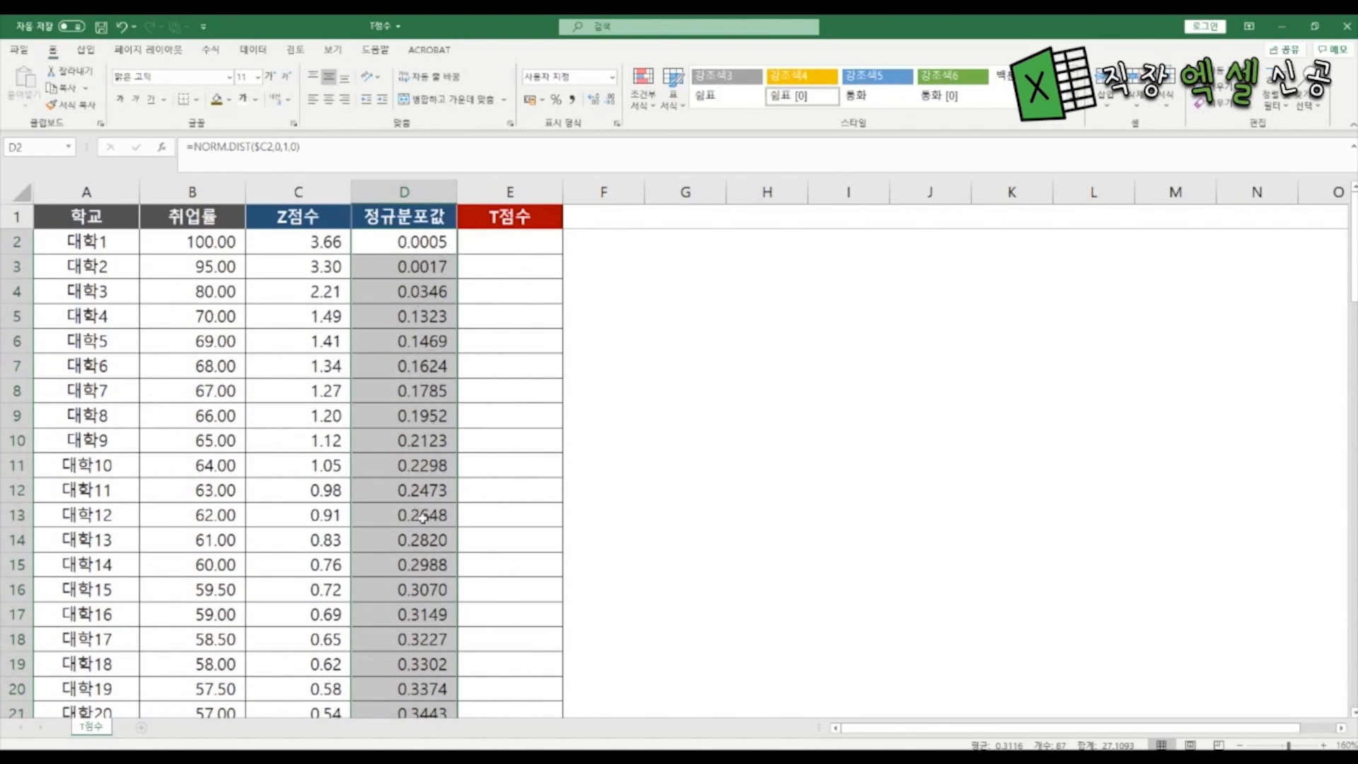
left_click_drag(1349, 241, 1352, 655)
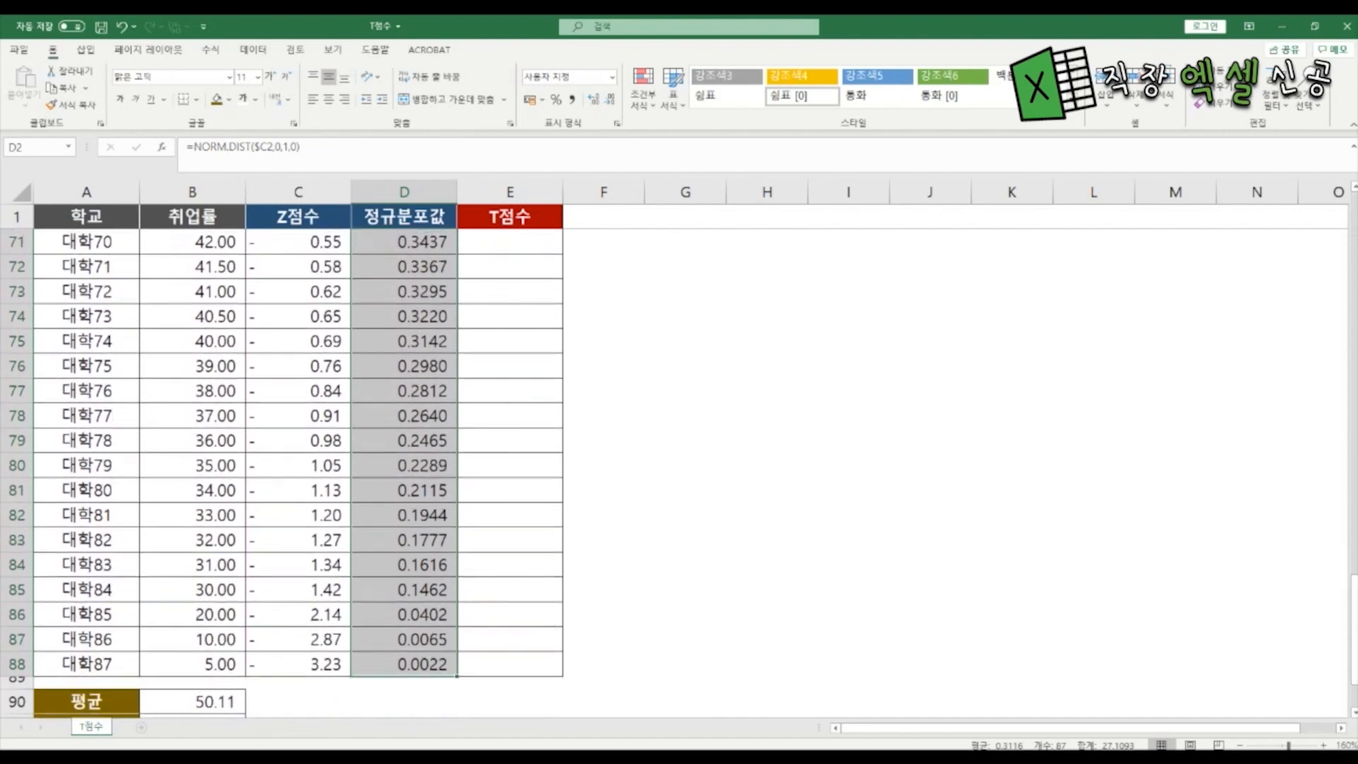
left_click_drag(1349, 638, 1349, 244)
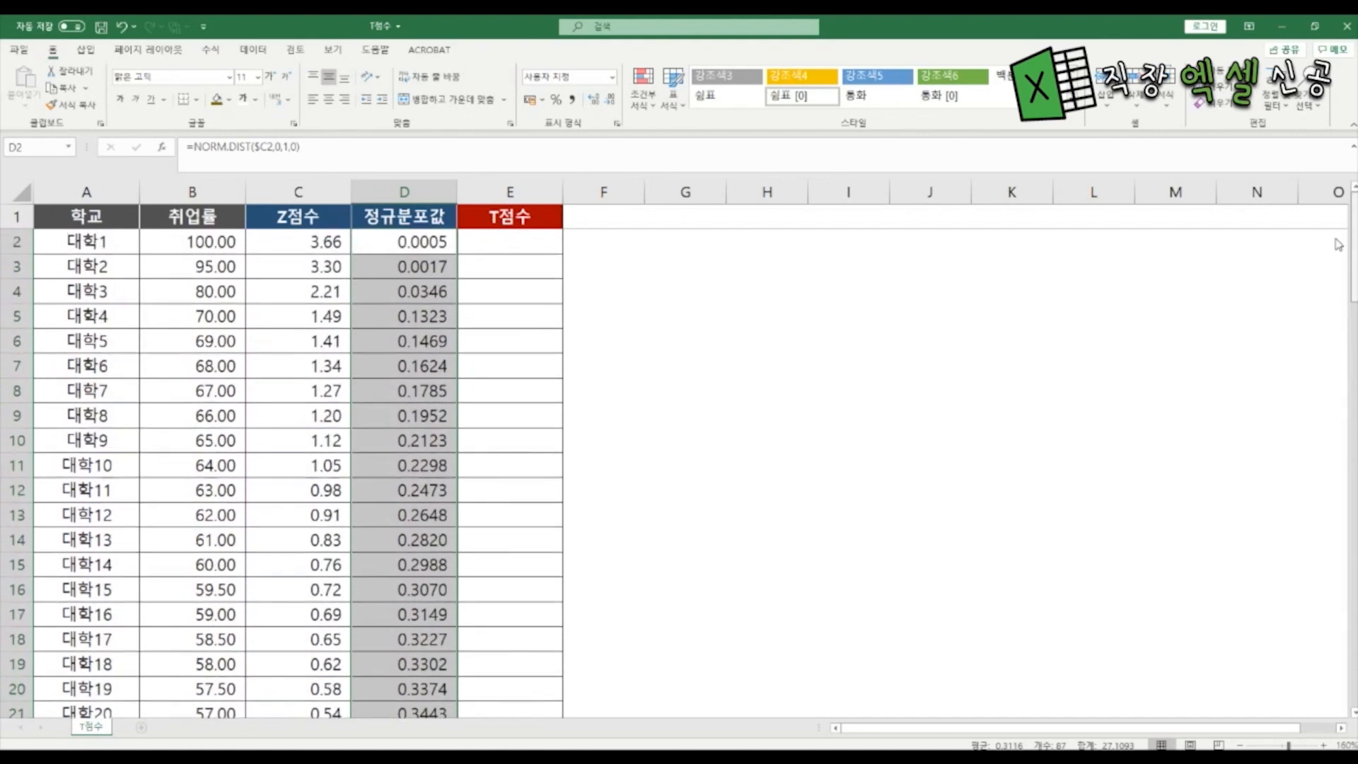
Insert the recommended scatter chart (분산형) from the Z점수 and 정규분포값 data in C2:D88 and place it beside the table over columns F to L.
left_click(270, 242)
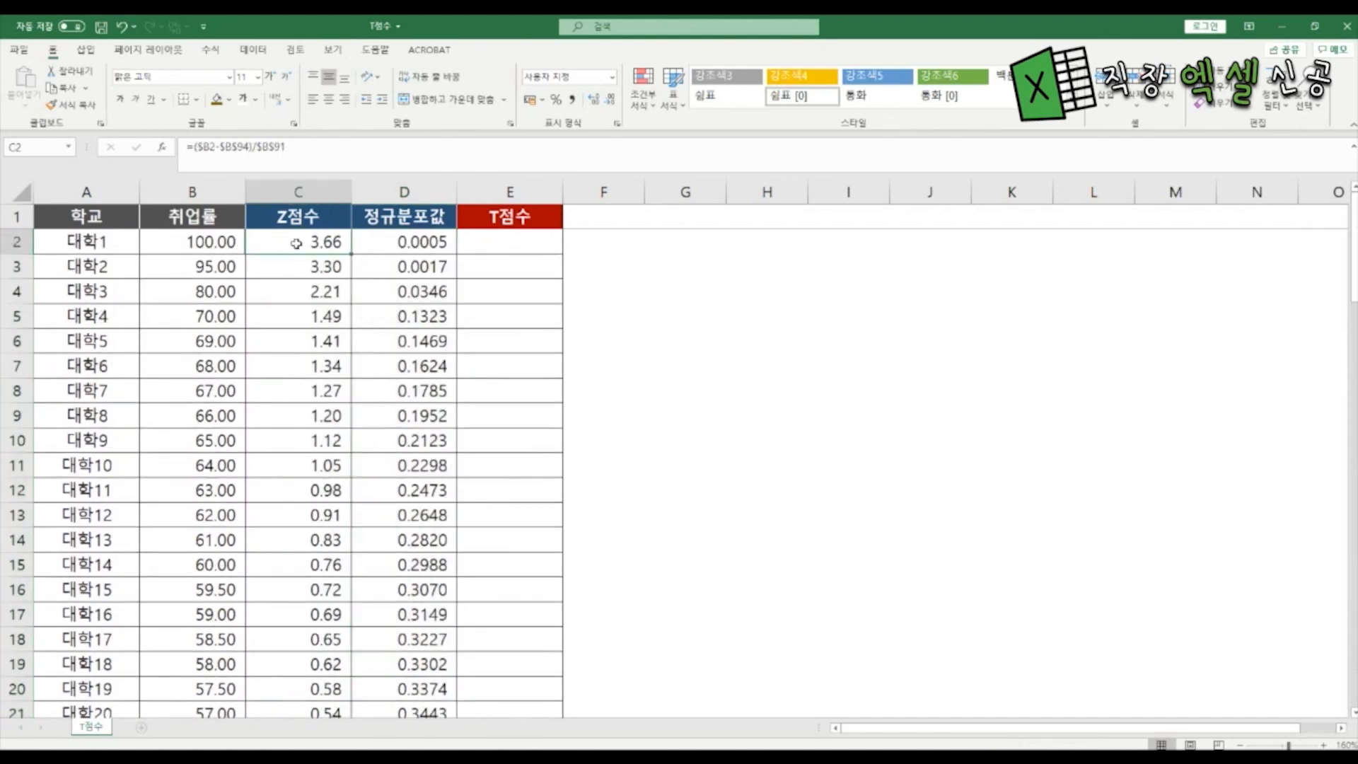
left_click_drag(318, 247, 382, 286)
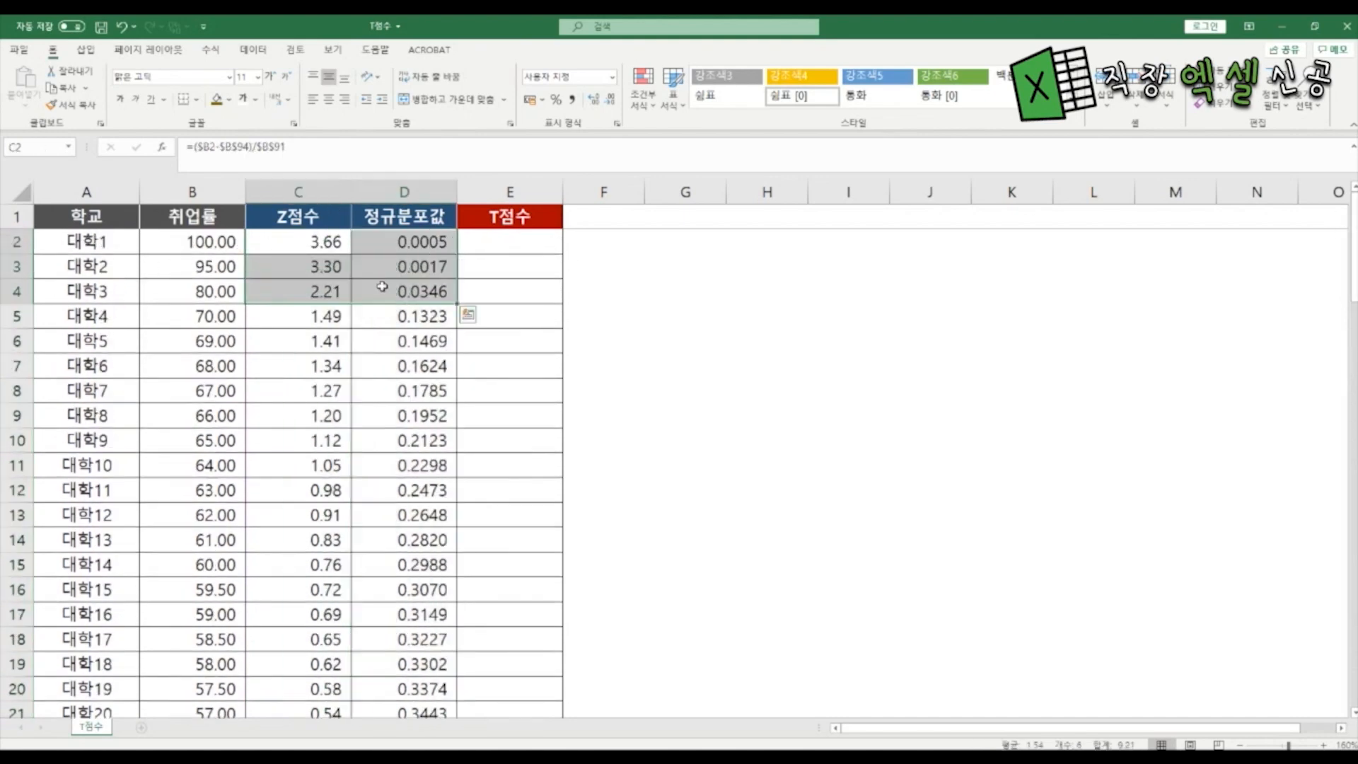
key("ctrl+shift+Down")
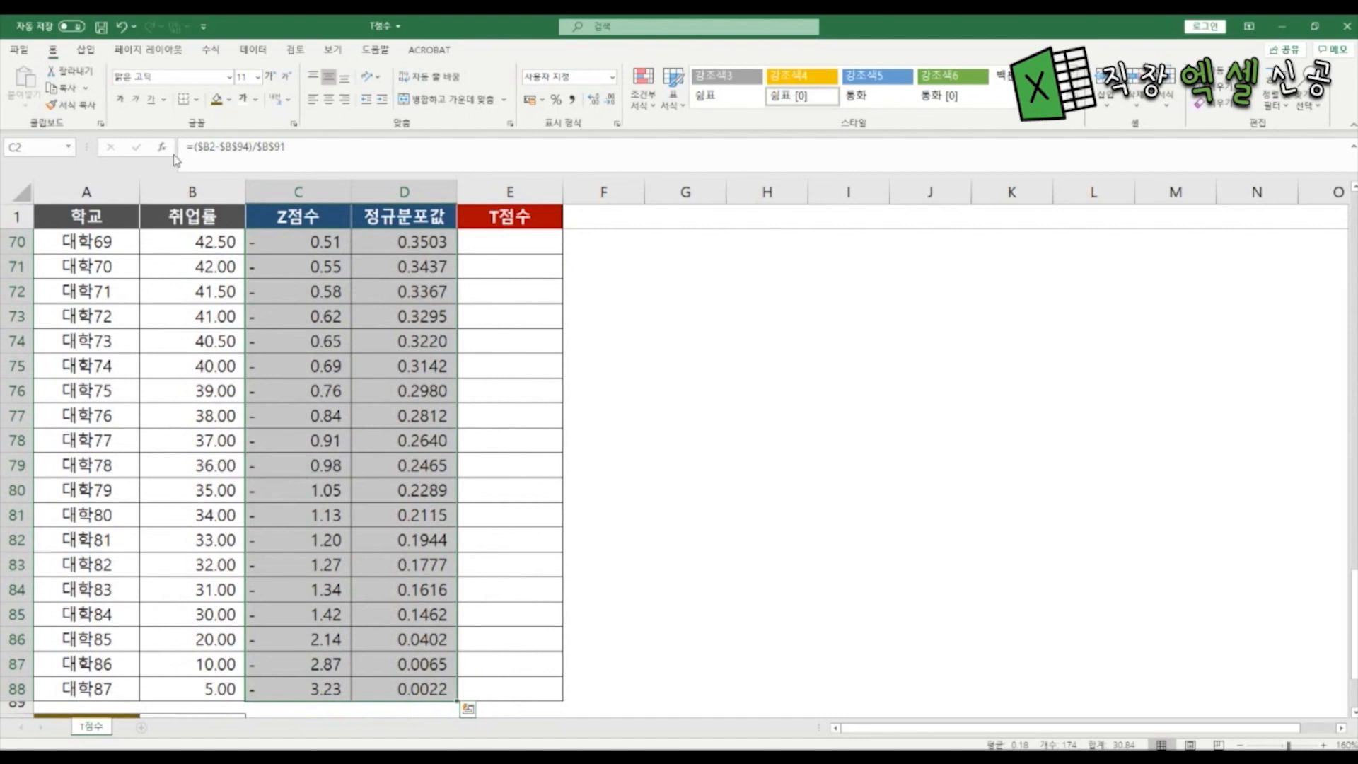
left_click(88, 51)
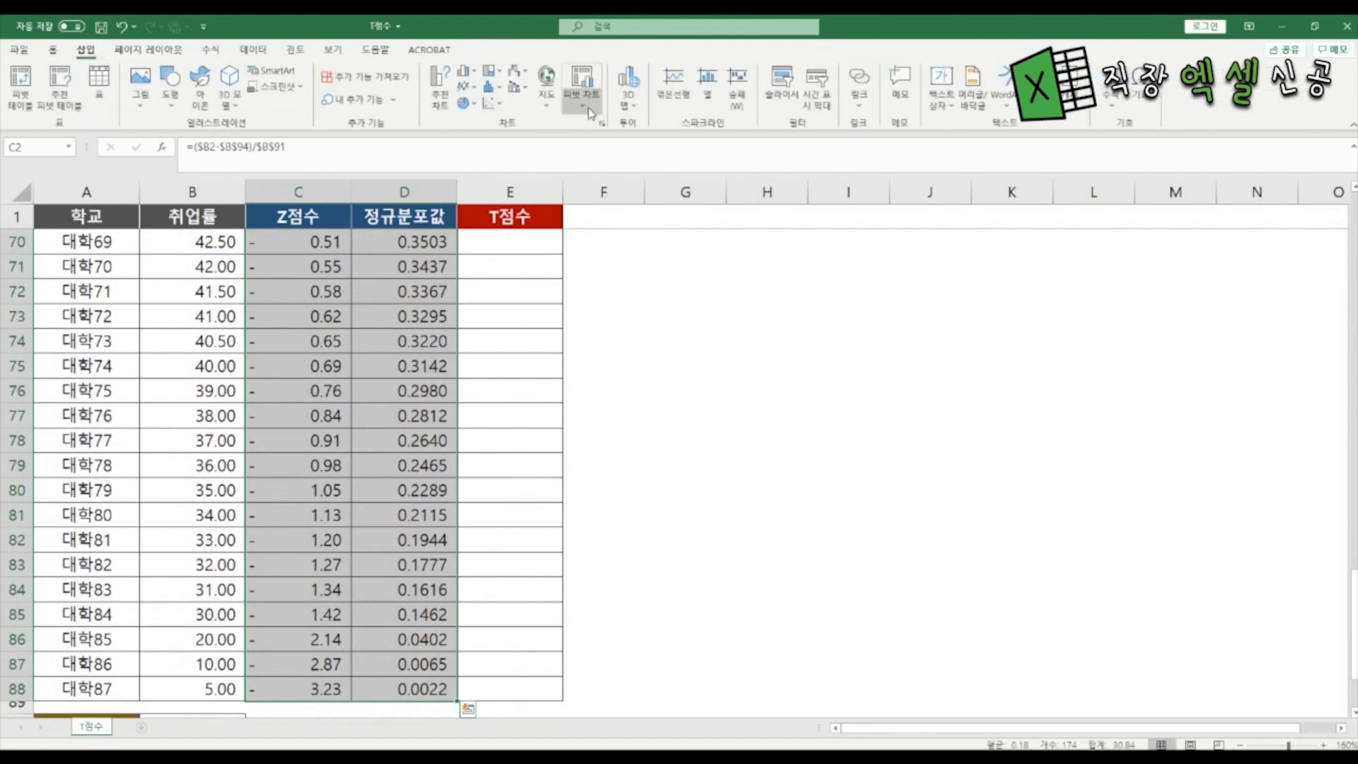
left_click(439, 85)
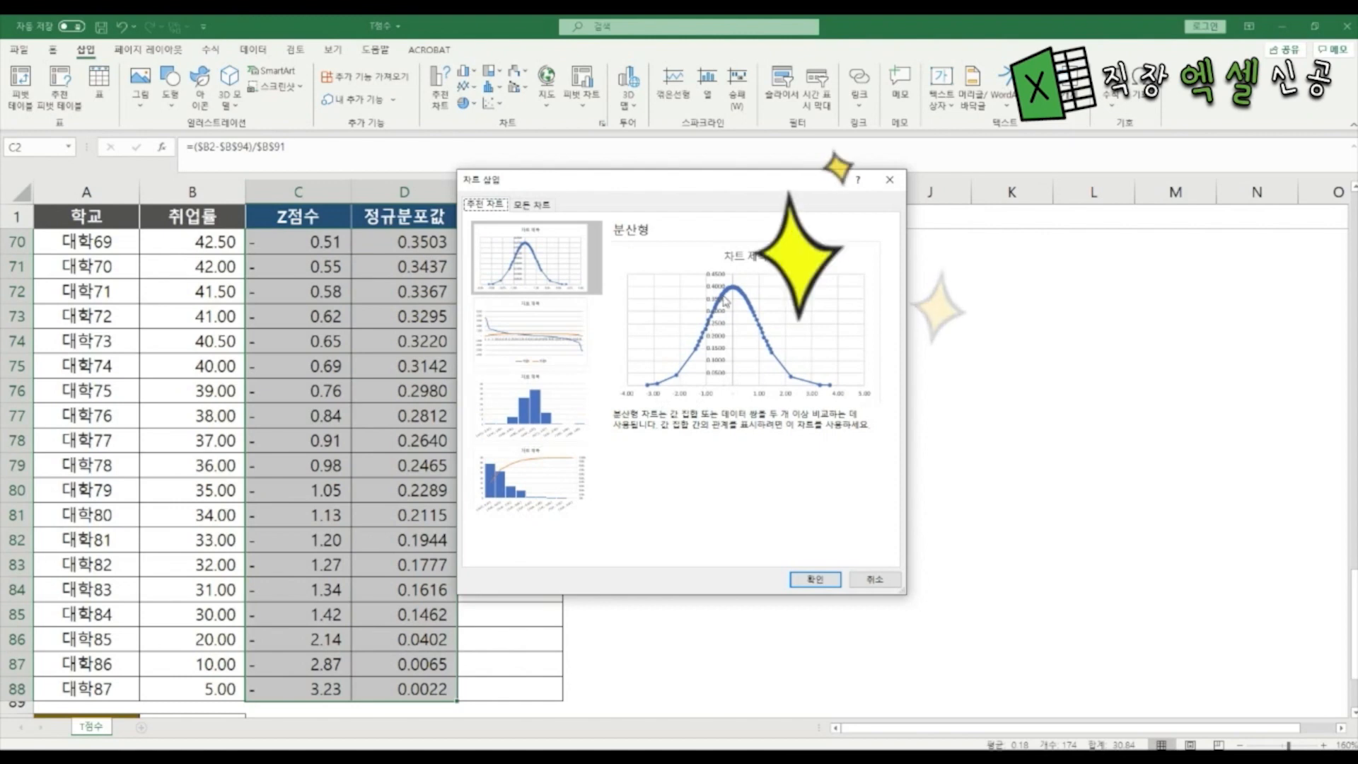
left_click(815, 578)
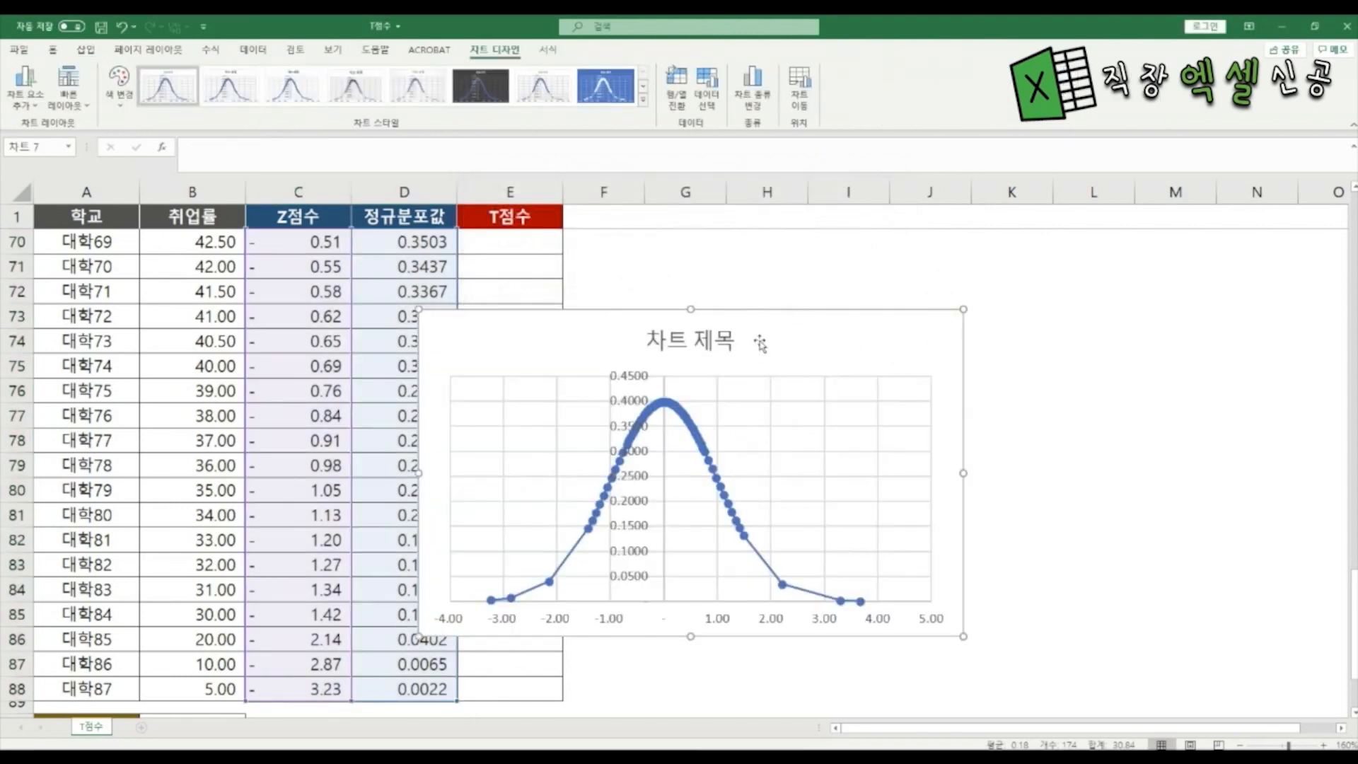
left_click_drag(777, 308, 965, 245)
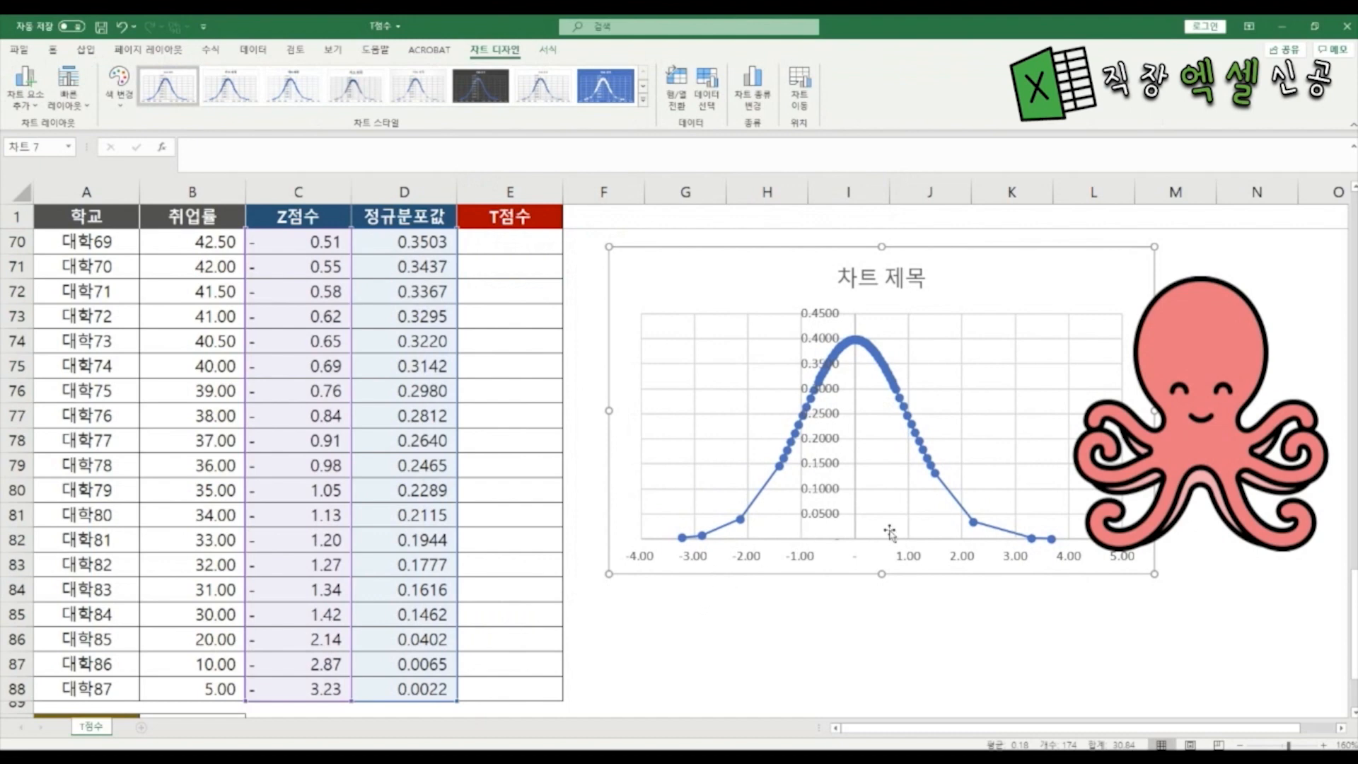
Apply the dark chart style with the glowing blue line and change the chart type to 곡선이 있는 분산형.
left_click(475, 85)
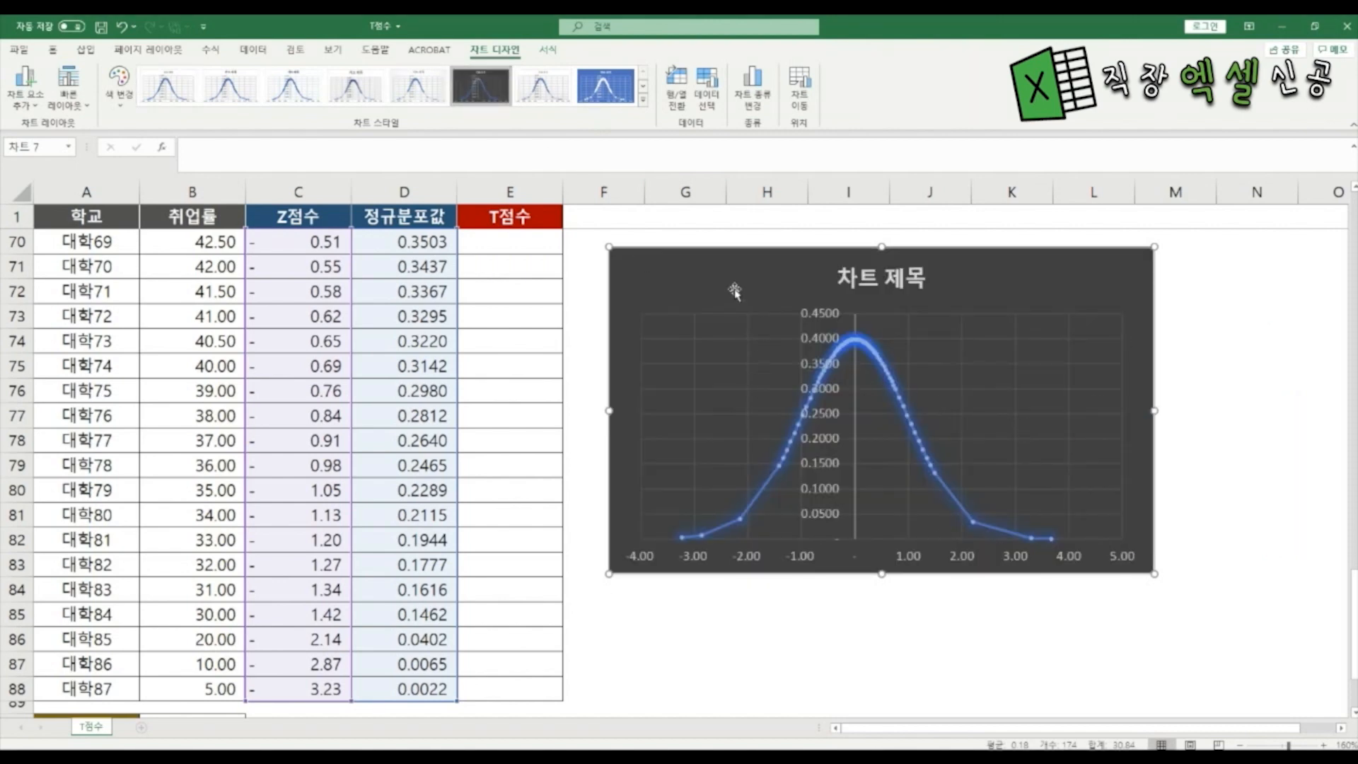
right_click(755, 276)
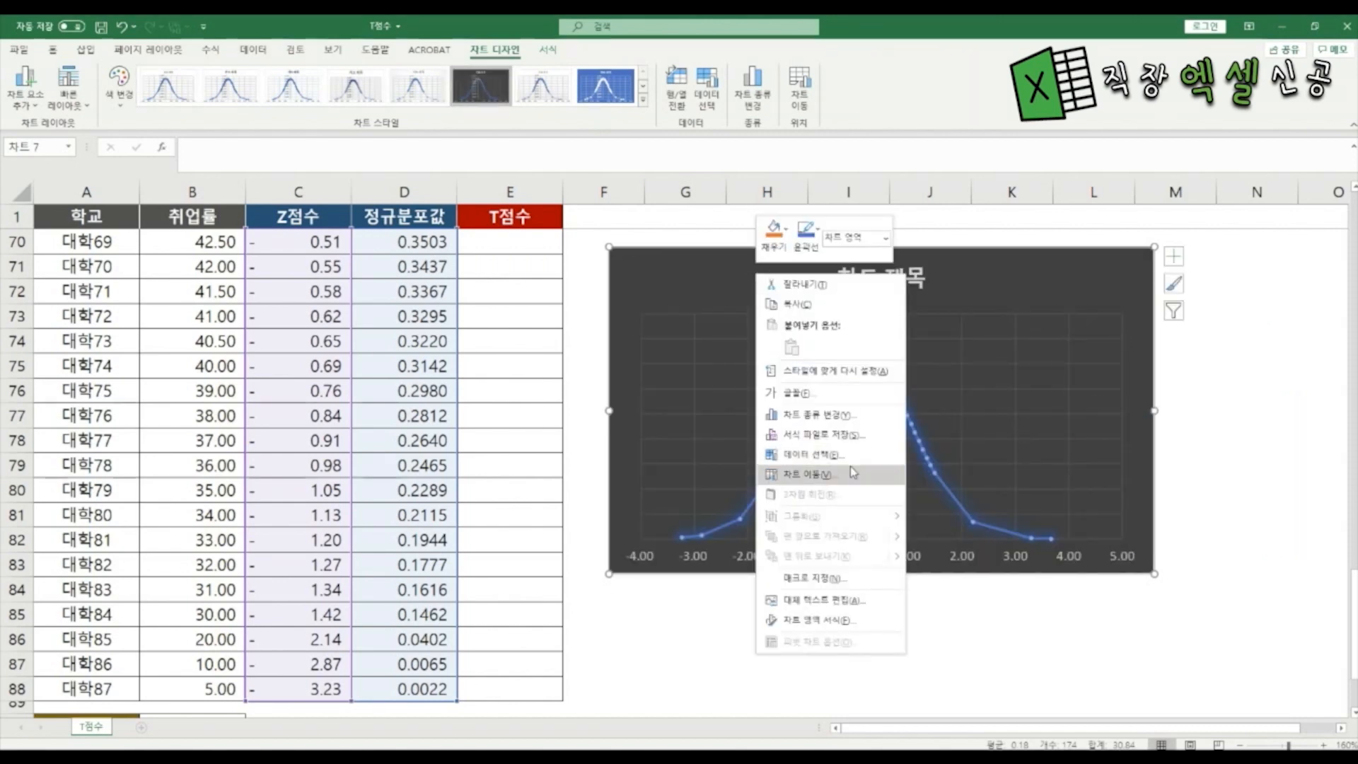
left_click(845, 415)
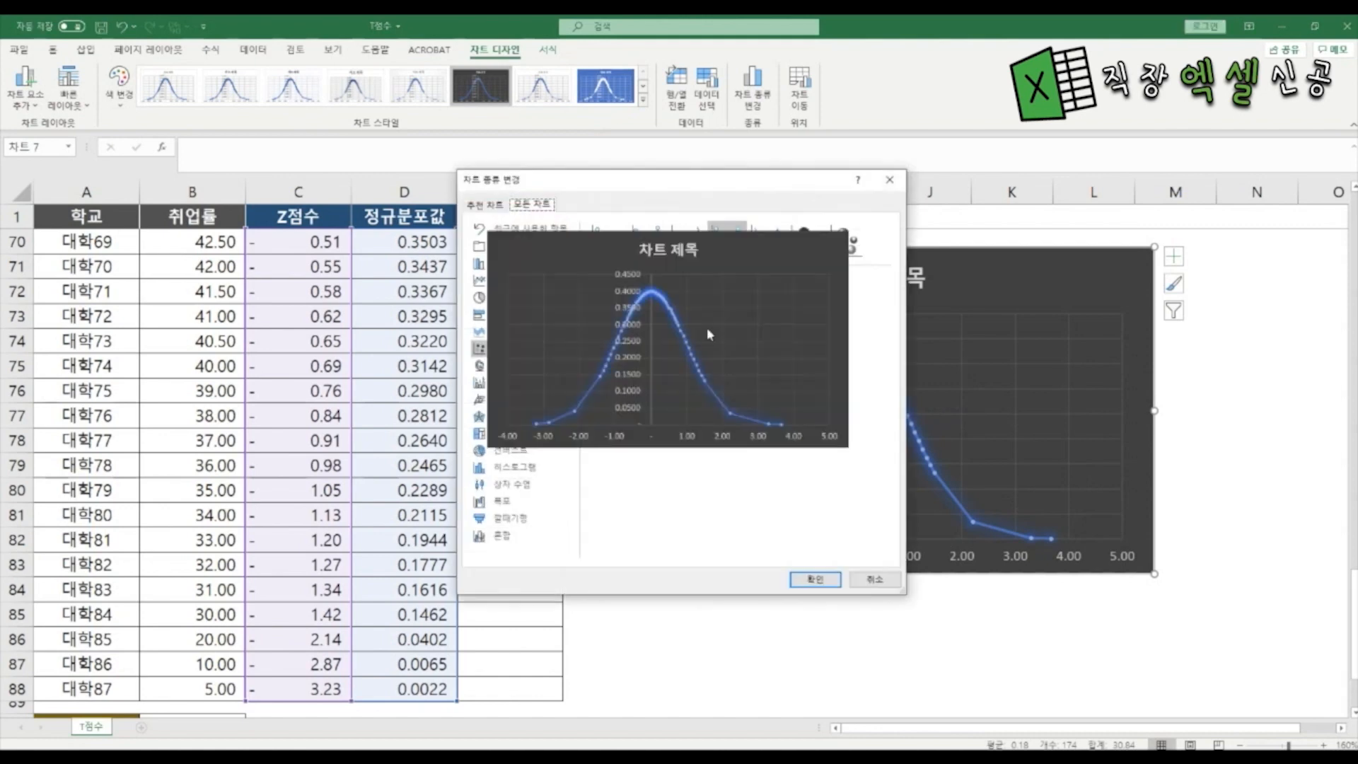
left_click(687, 239)
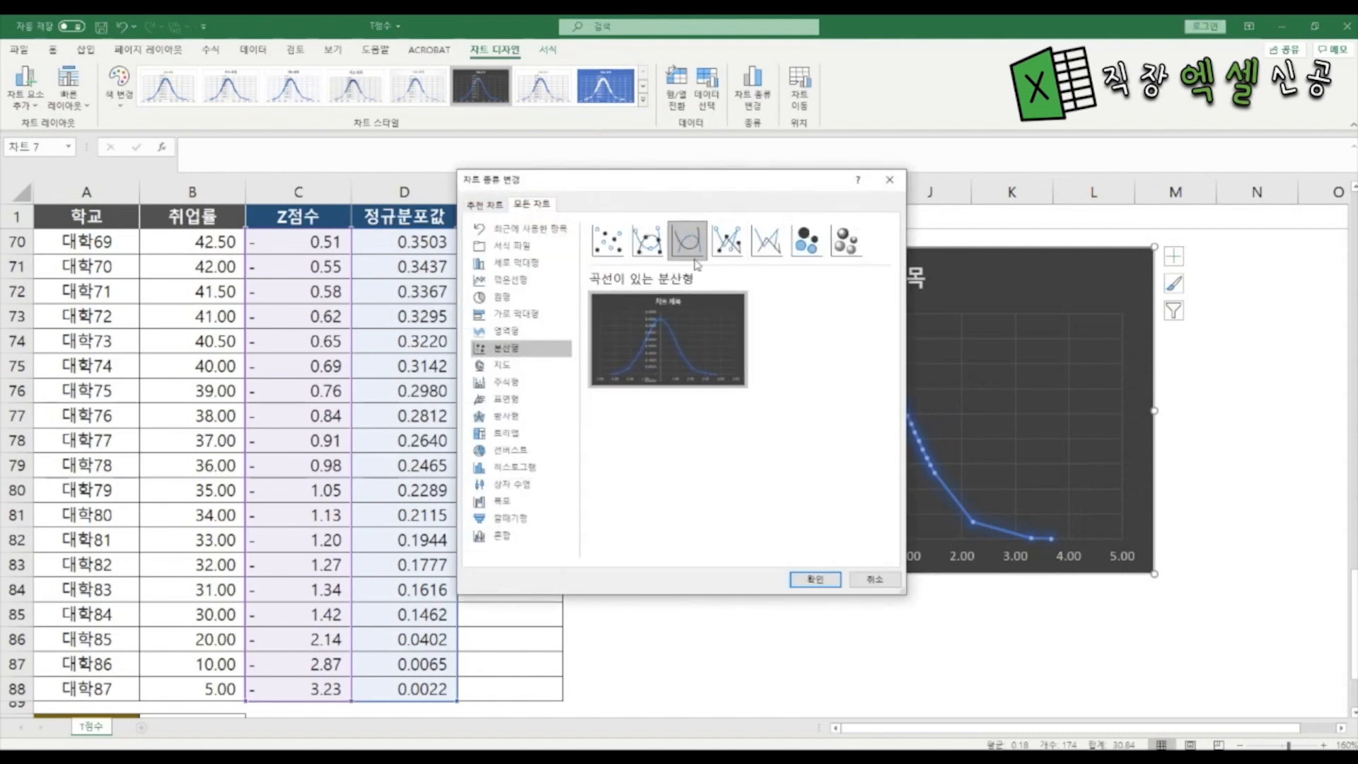
left_click(820, 580)
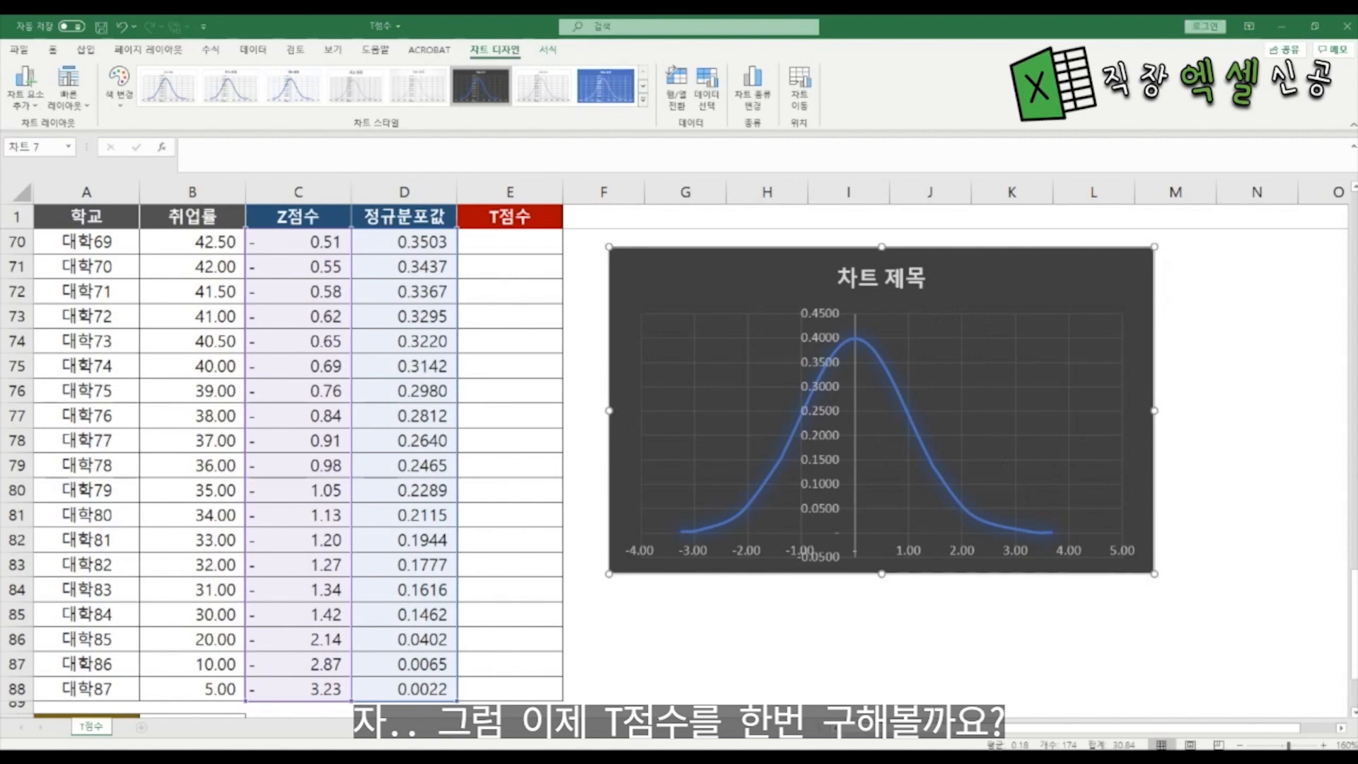
Enter the T점수 formula =C2*10+50 in cell E2.
left_click(509, 240)
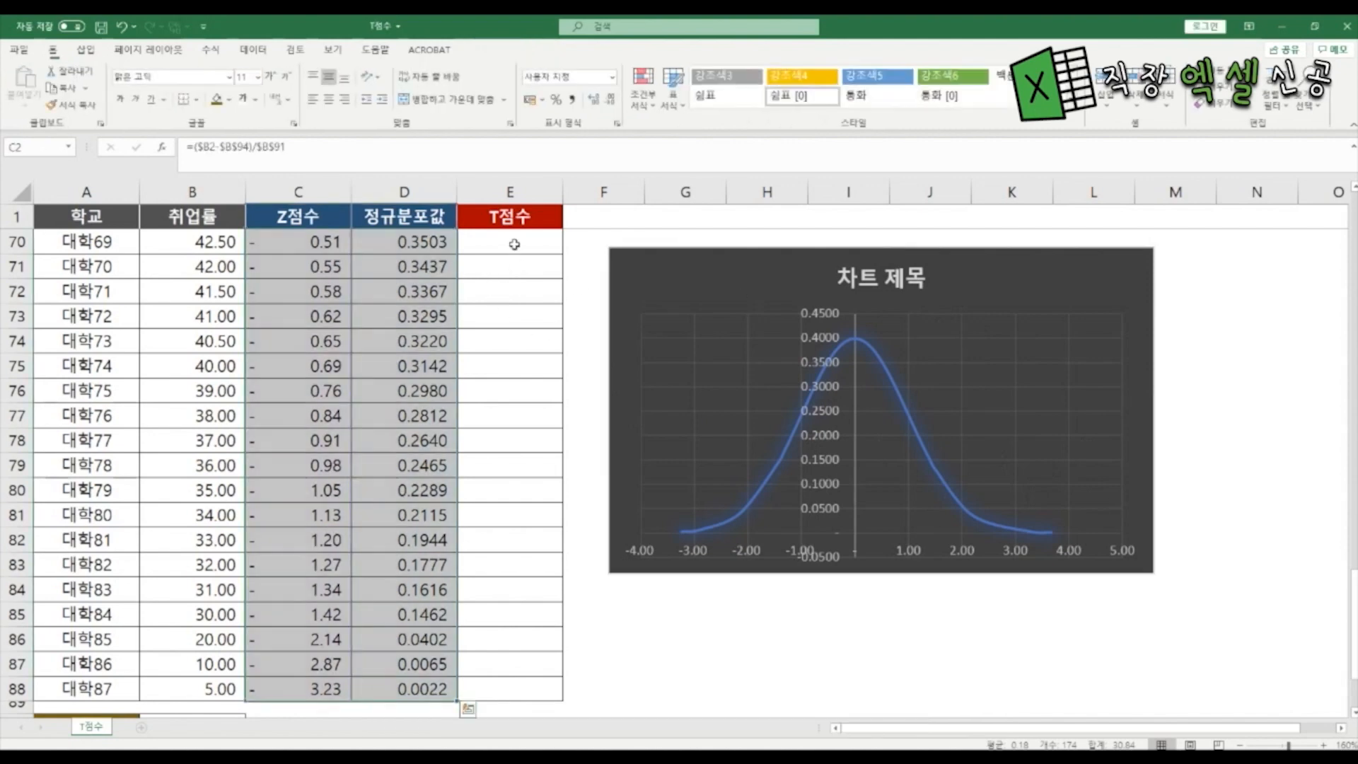
scroll(543, 322, "up", 3)
left_click(535, 217)
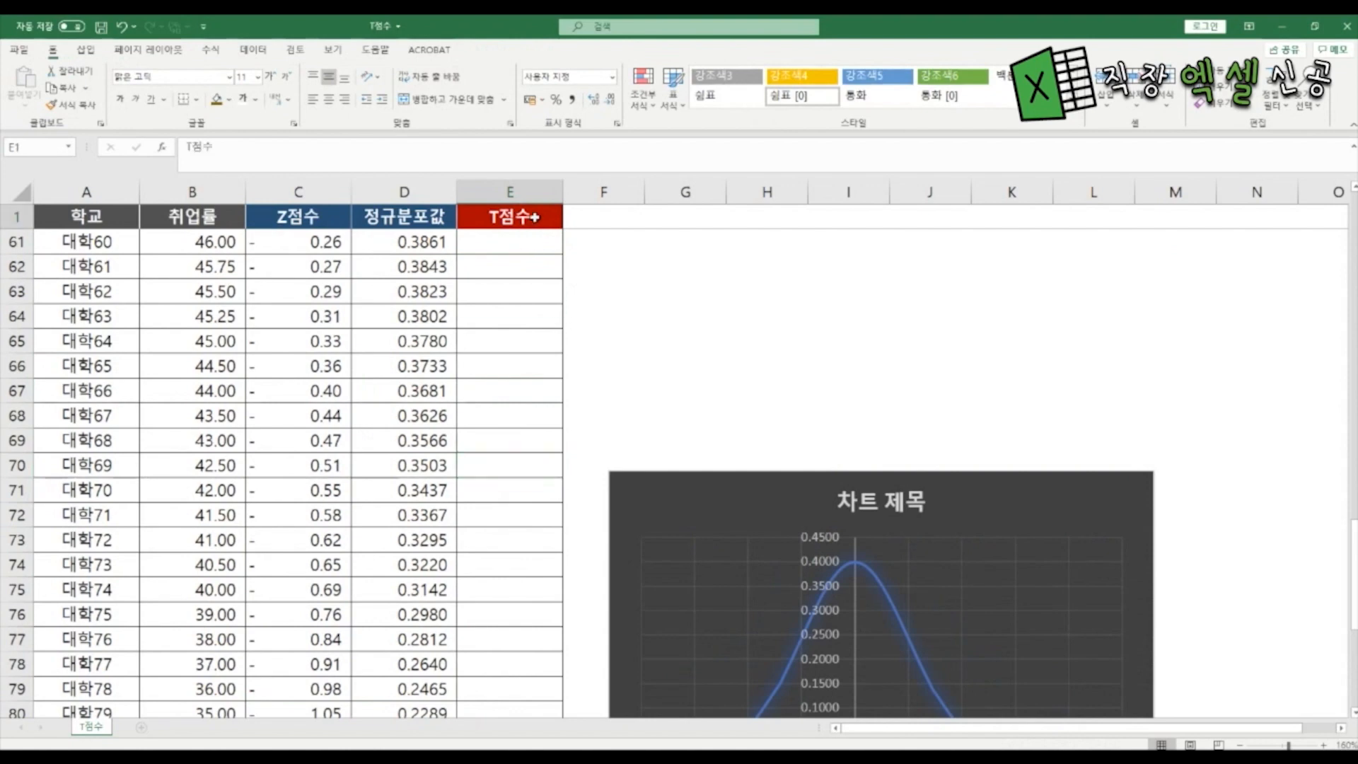
key("Down")
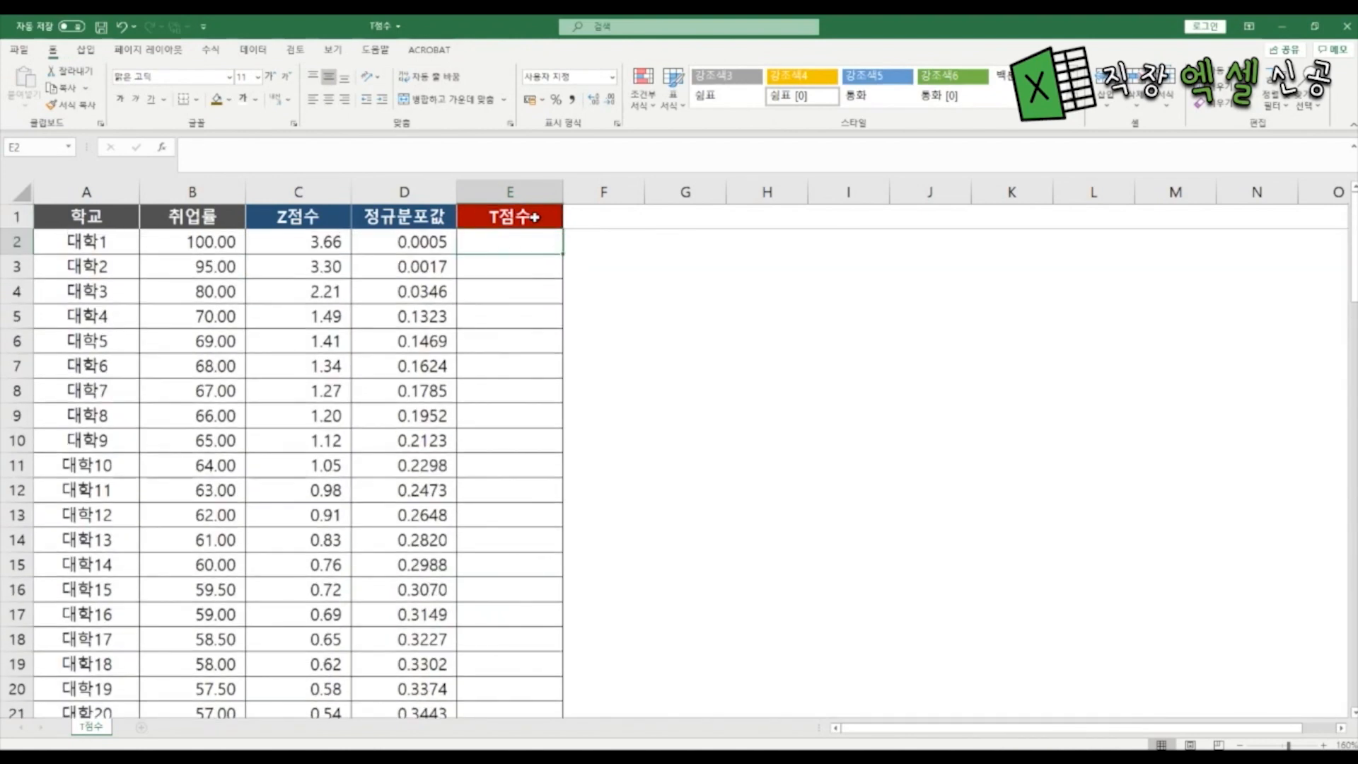
type("=")
key("Left")
key("Left")
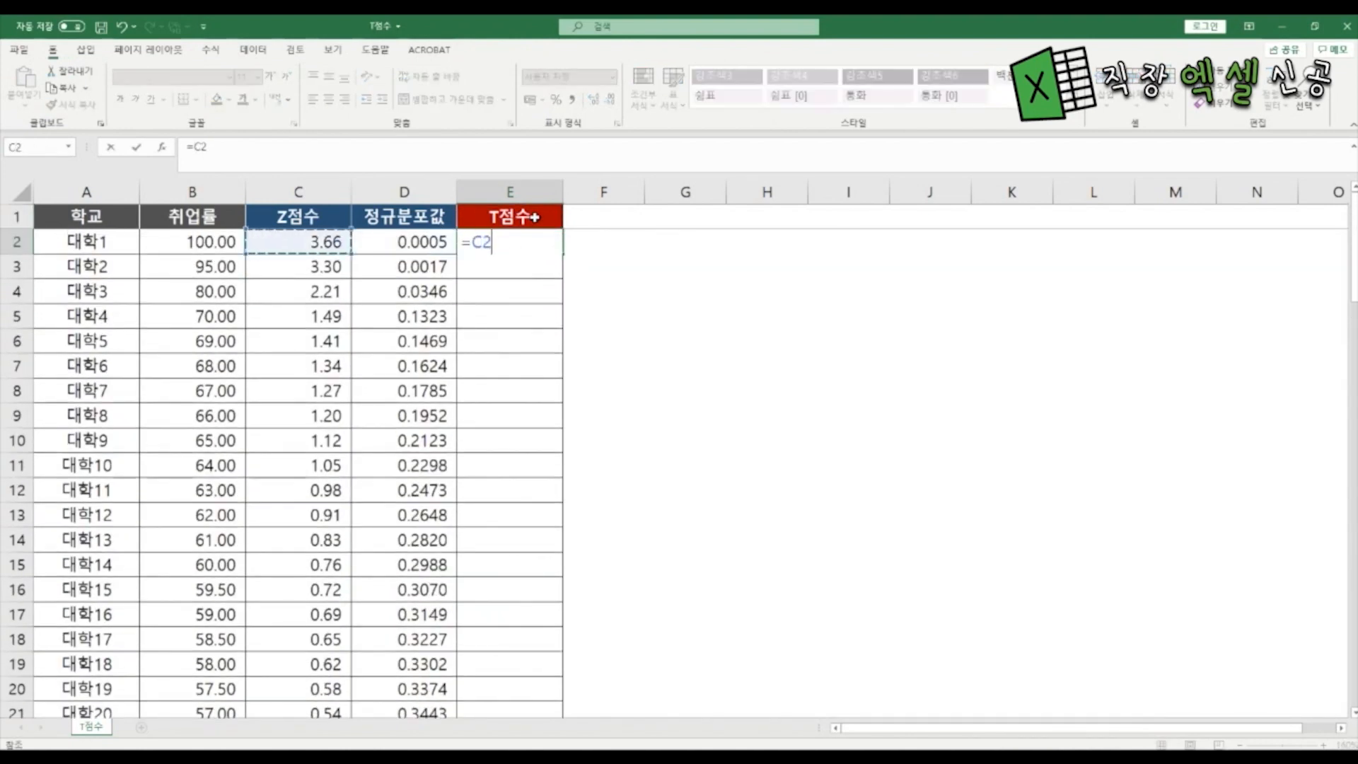
type("*10+50")
key("Return")
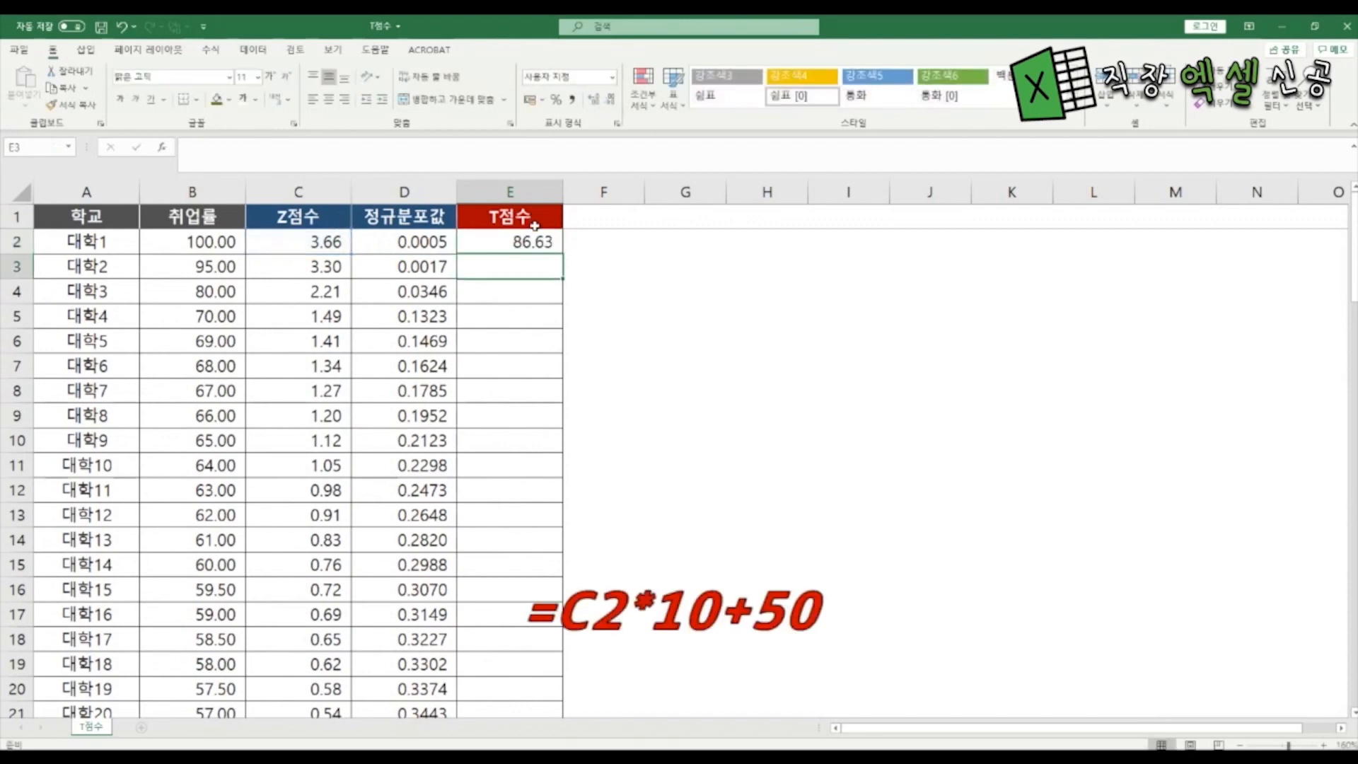
Fill the T점수 formula from E2 down to E88 and look over the filled column.
left_click(536, 237)
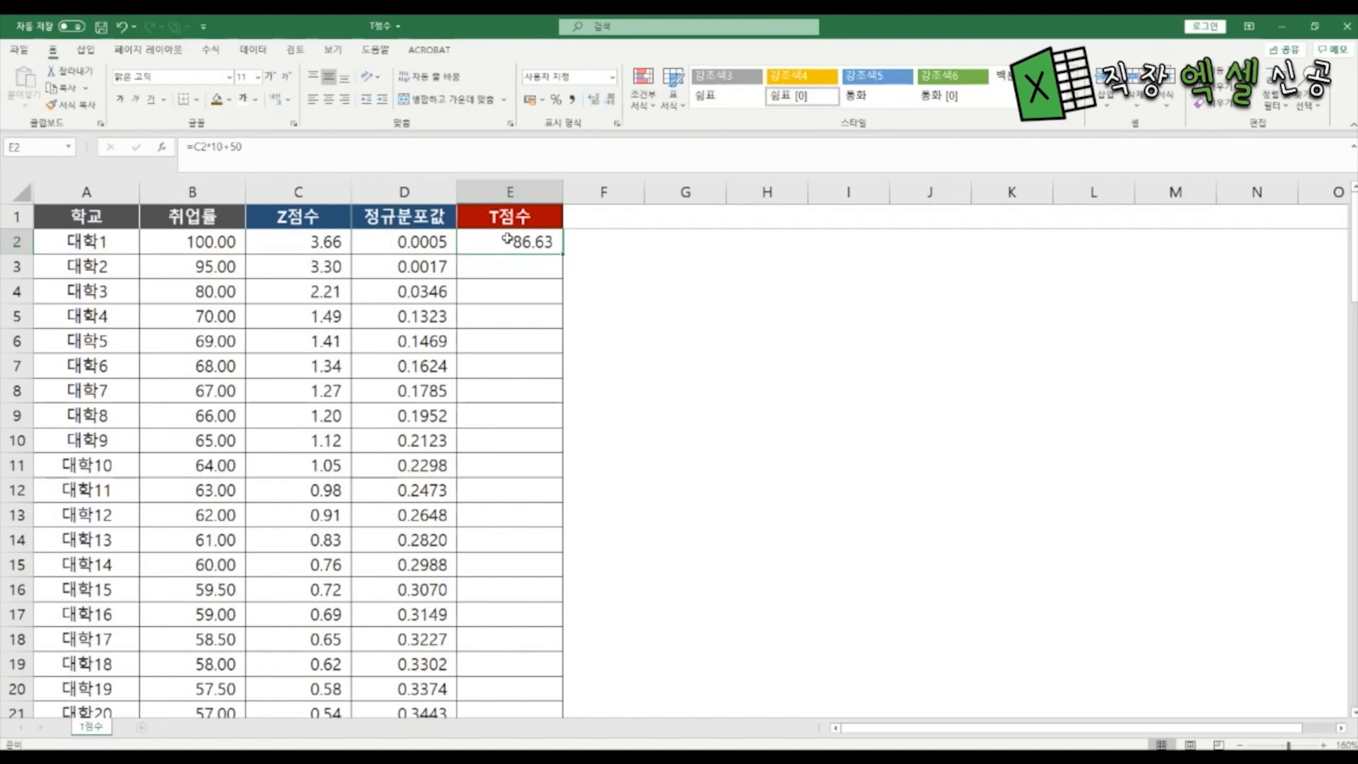
double_click(562, 252)
left_click(555, 342)
scroll(556, 350, "down", 12)
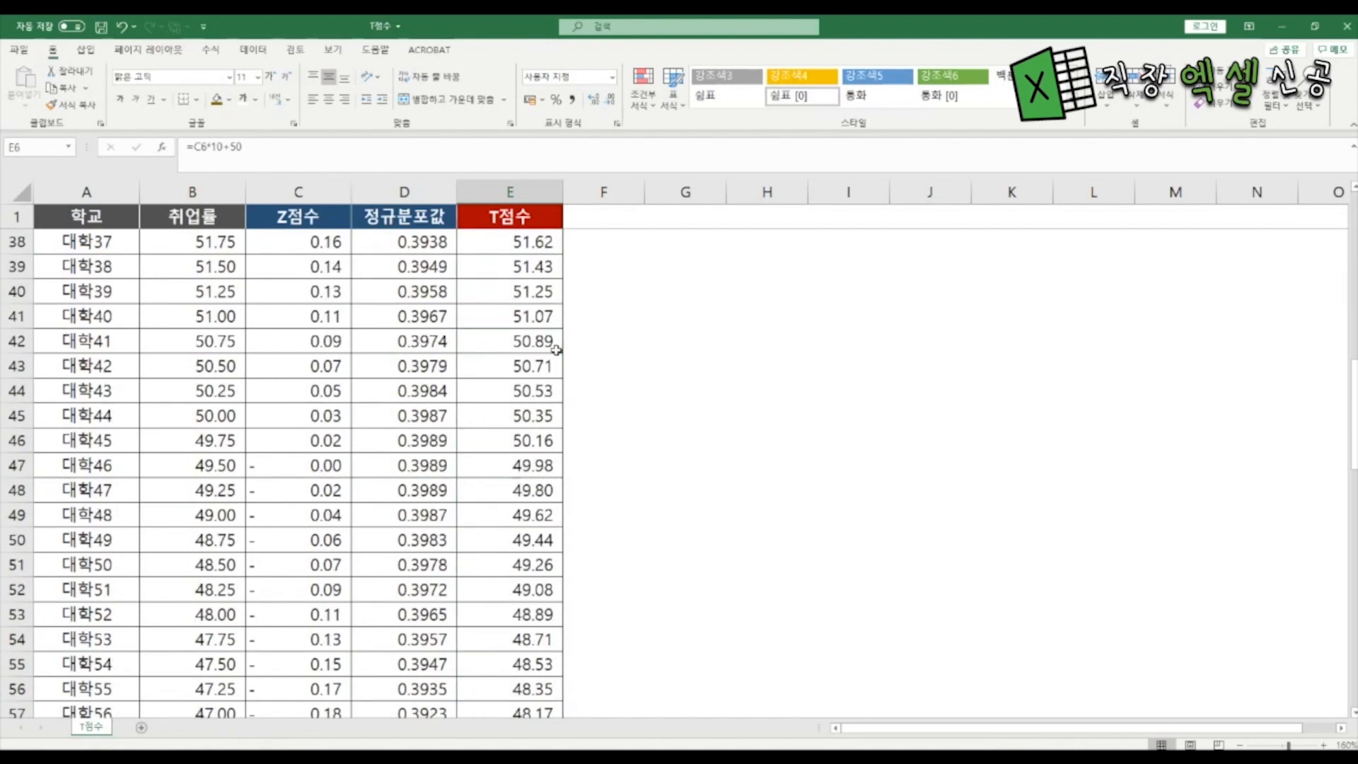
scroll(948, 343, "down", 5)
scroll(1170, 394, "down", 9)
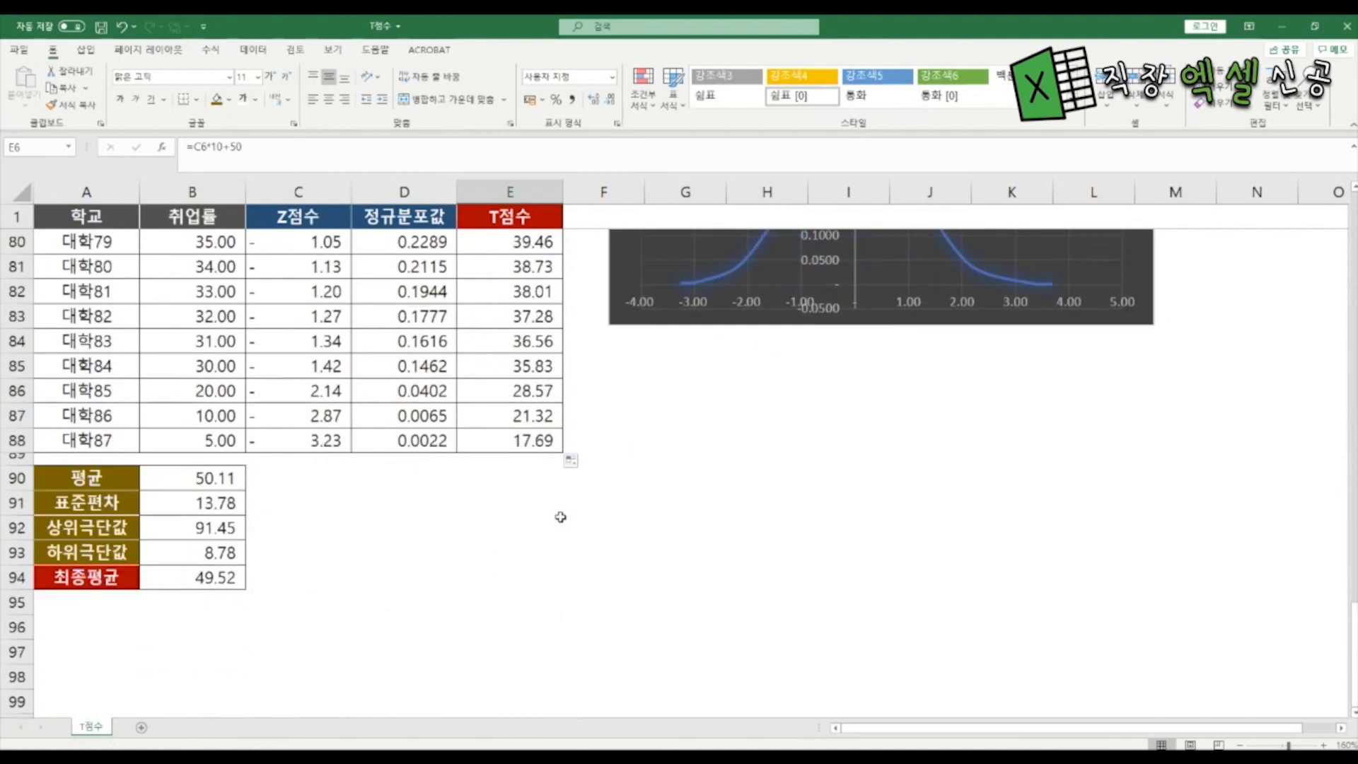
scroll(560, 517, "up", 3)
left_click_drag(523, 658, 532, 217)
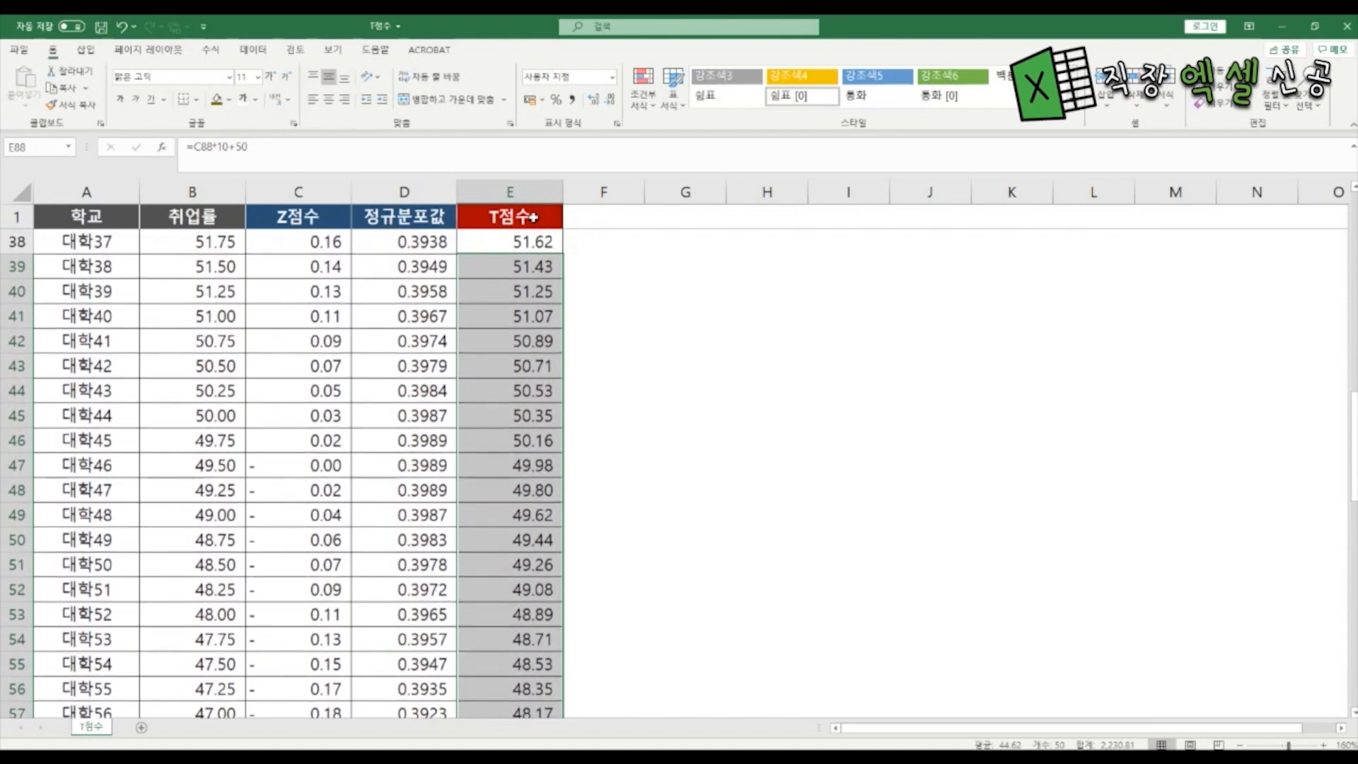
key("ctrl+Up")
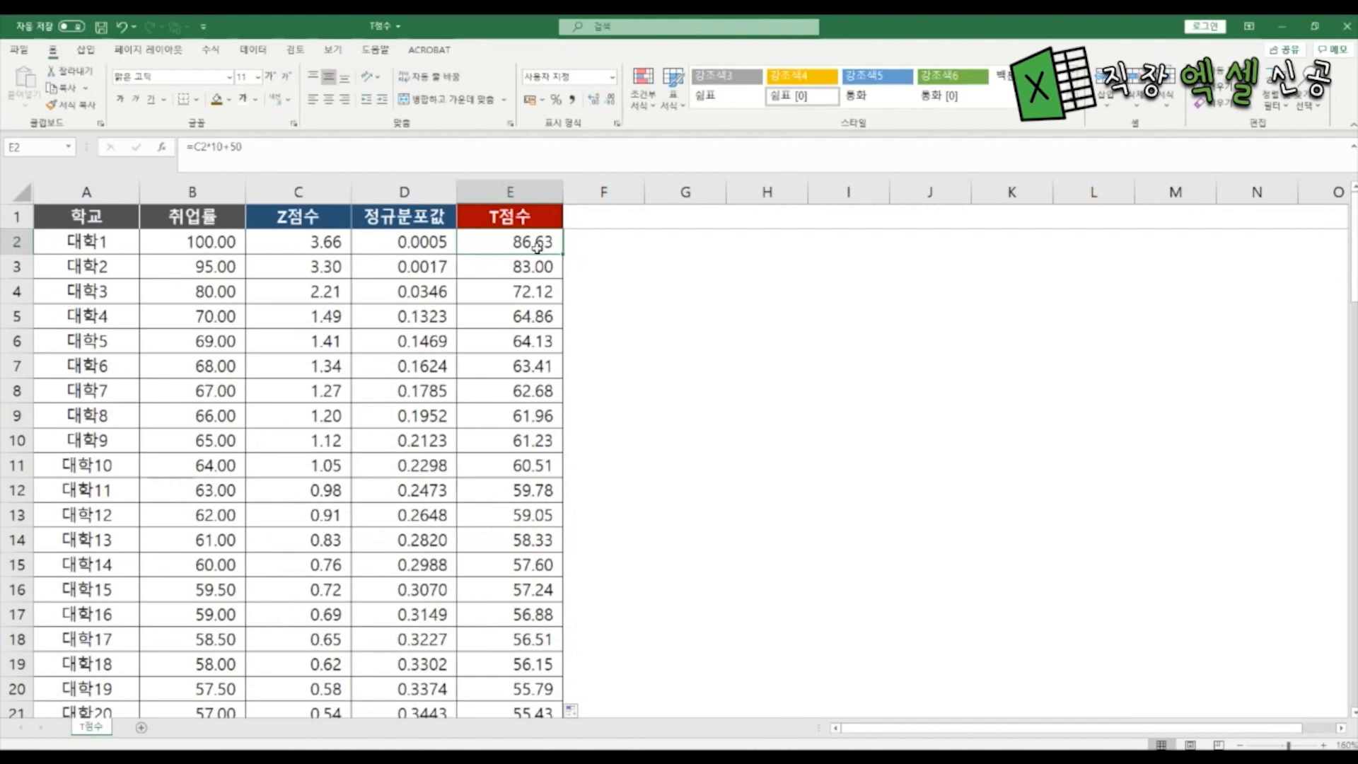
Wrap the E2 formula in MAX with a lower limit of 20, as =MAX(C2*10+50,20).
left_click(196, 151)
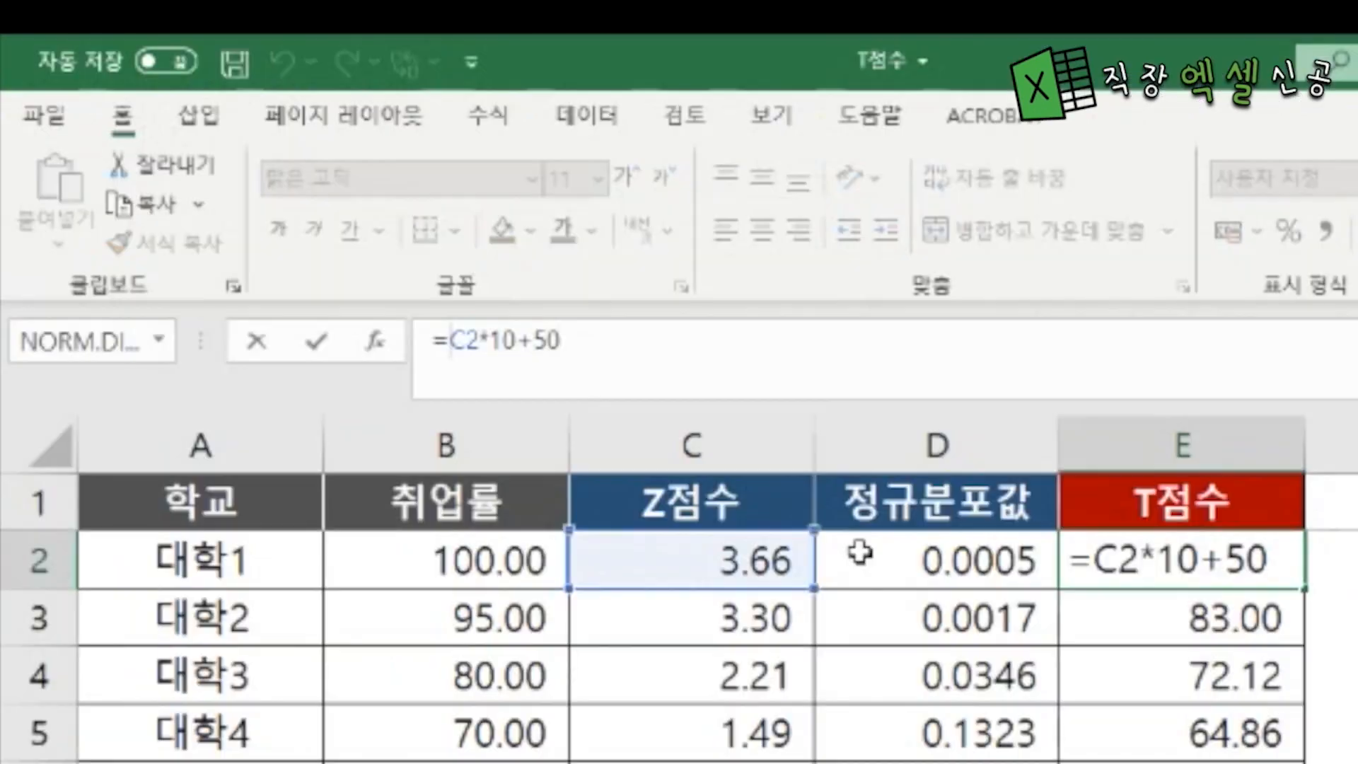
type("max(")
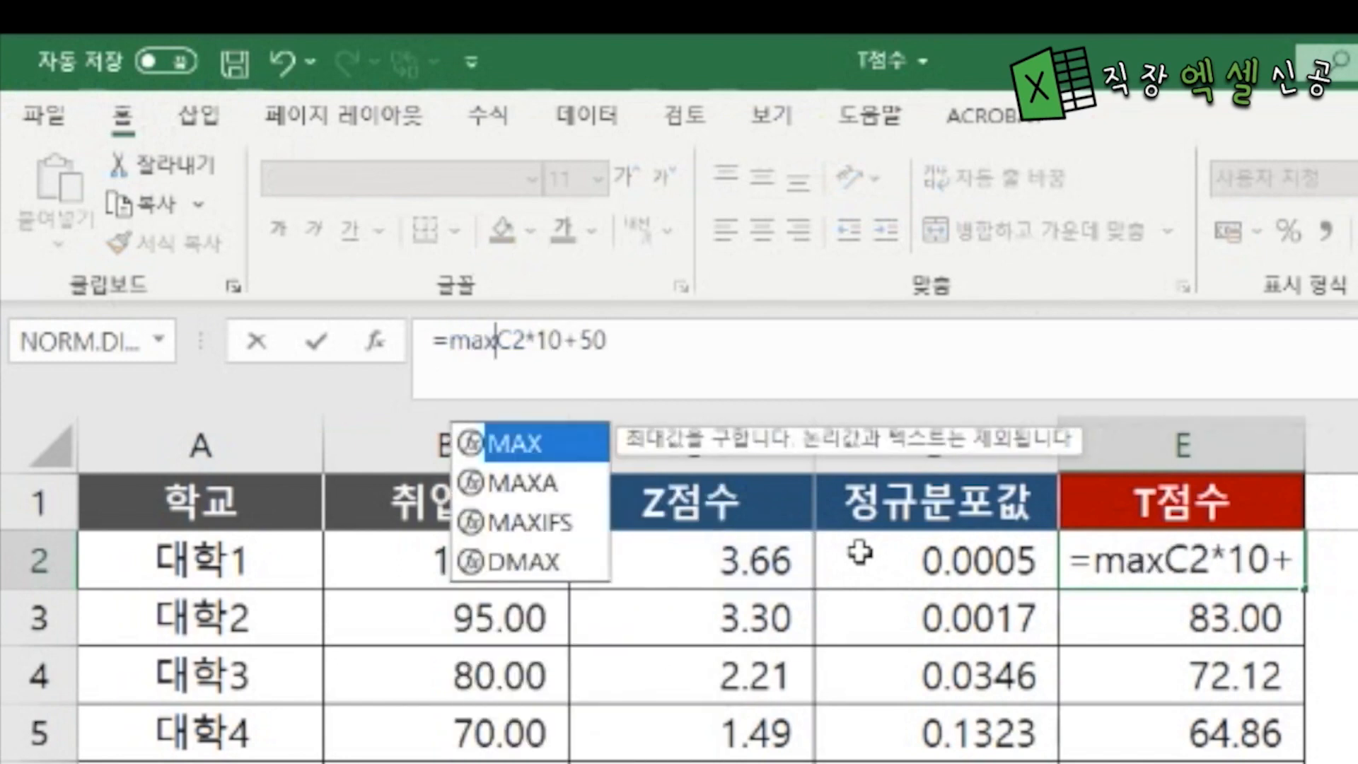
left_click(667, 356)
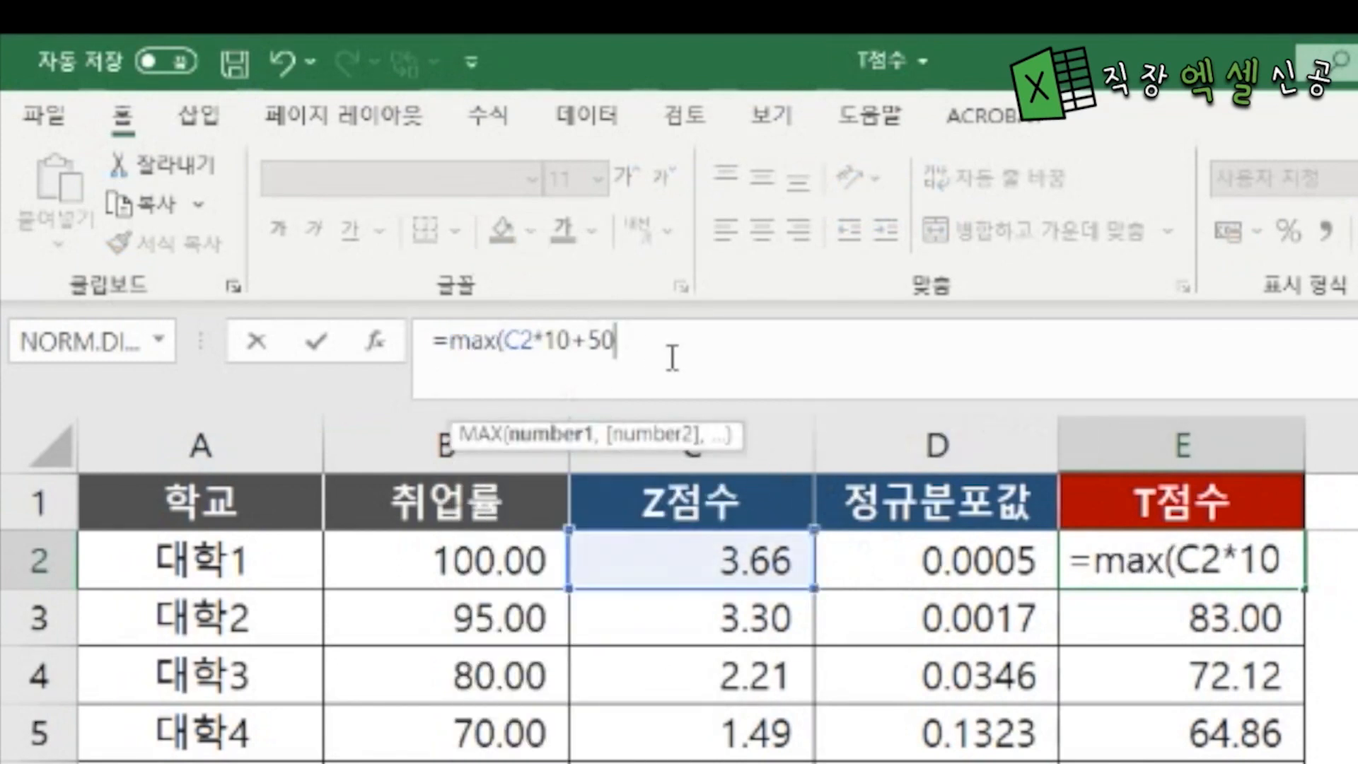
type(",20)")
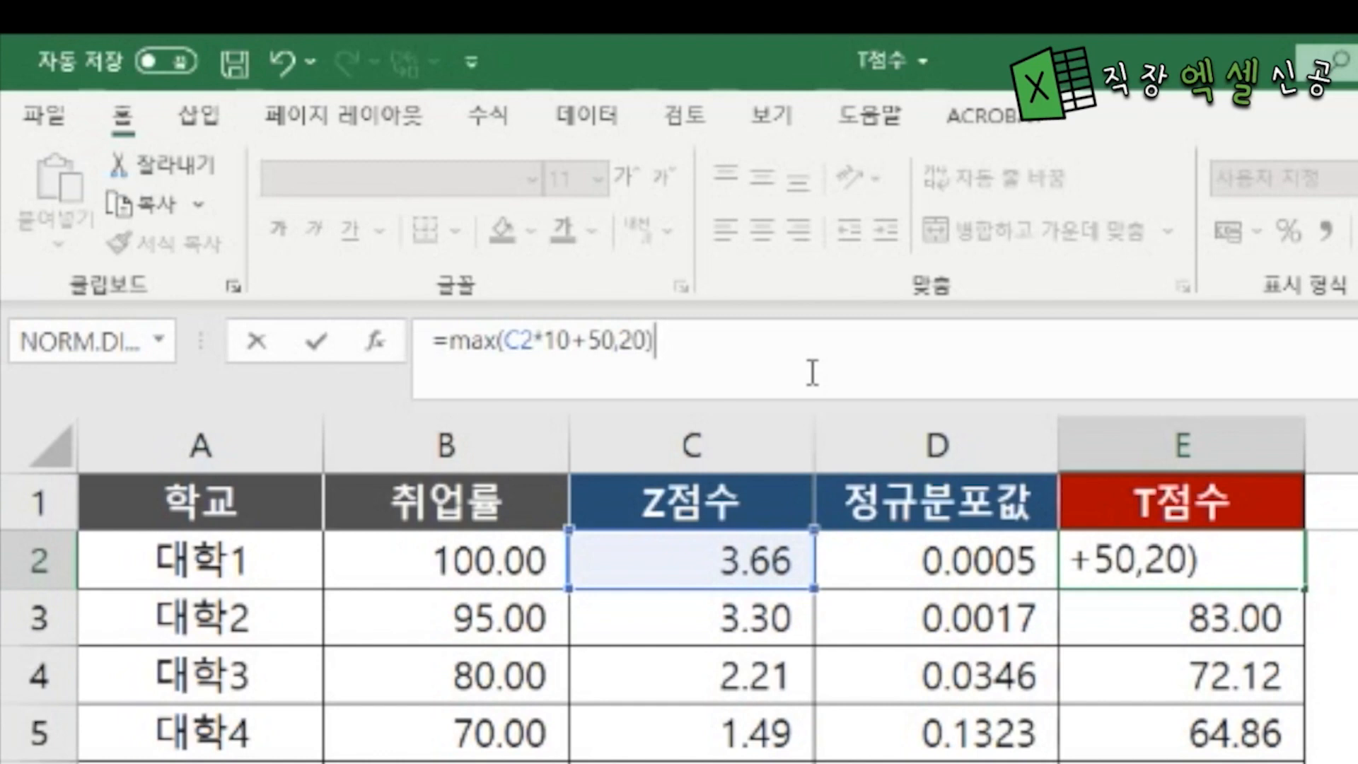
Nest the E2 formula in MIN with an upper limit of 80, as =MIN(MAX(C2*10+50,20),80).
left_click(458, 343)
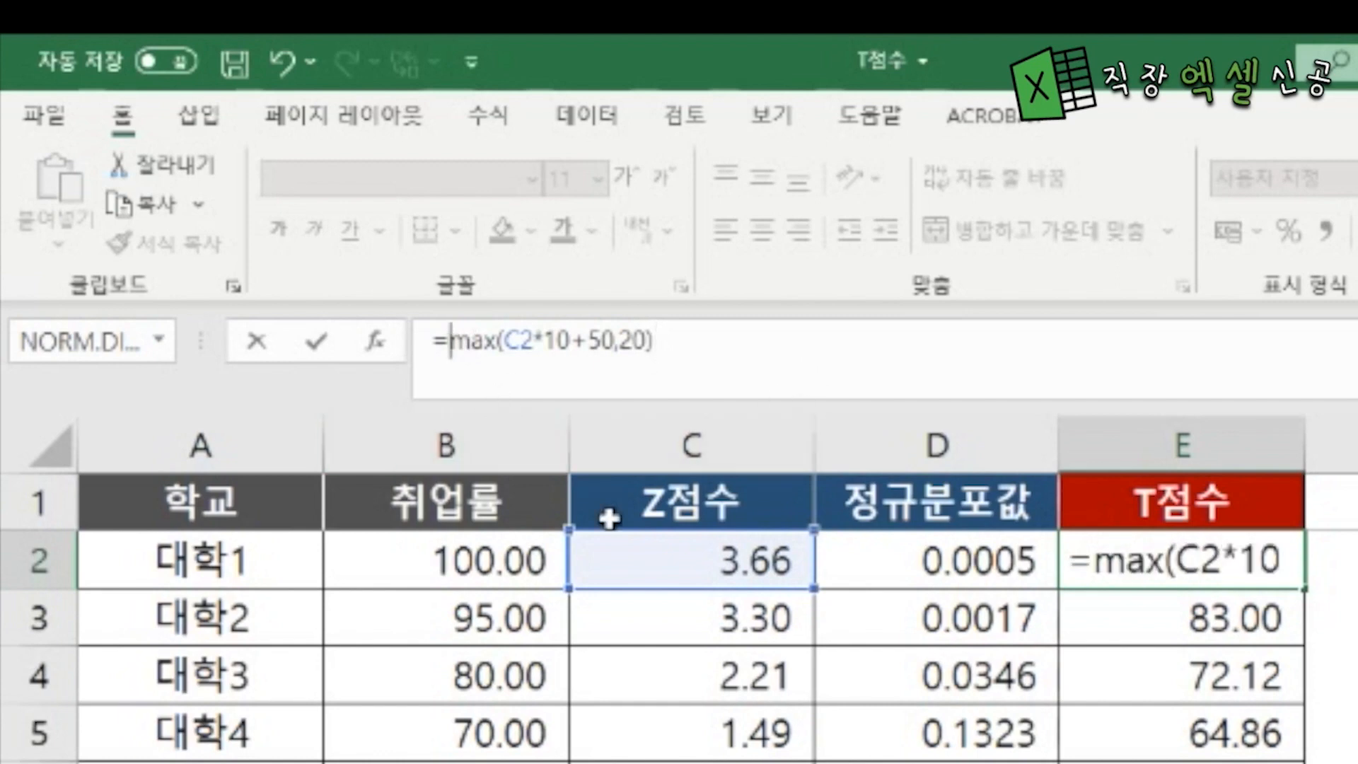
type("min")
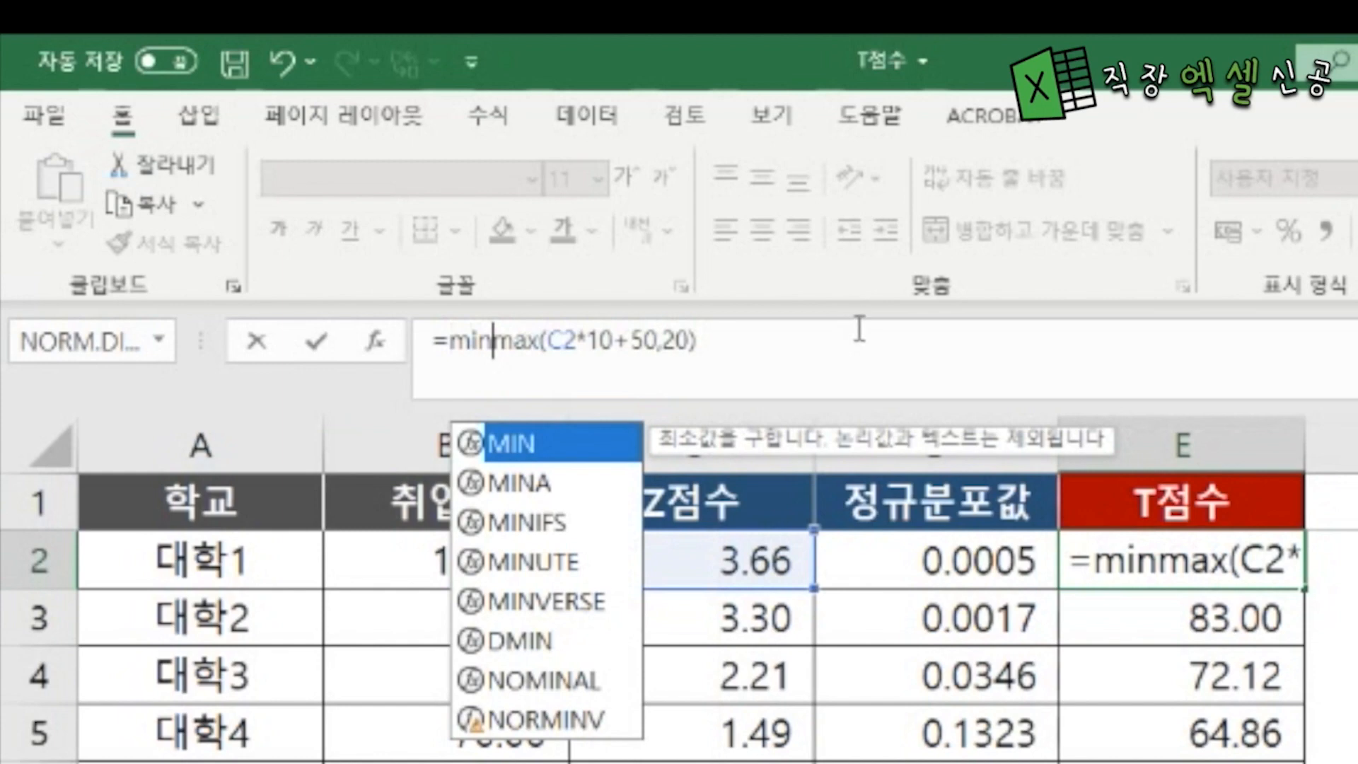
type("(")
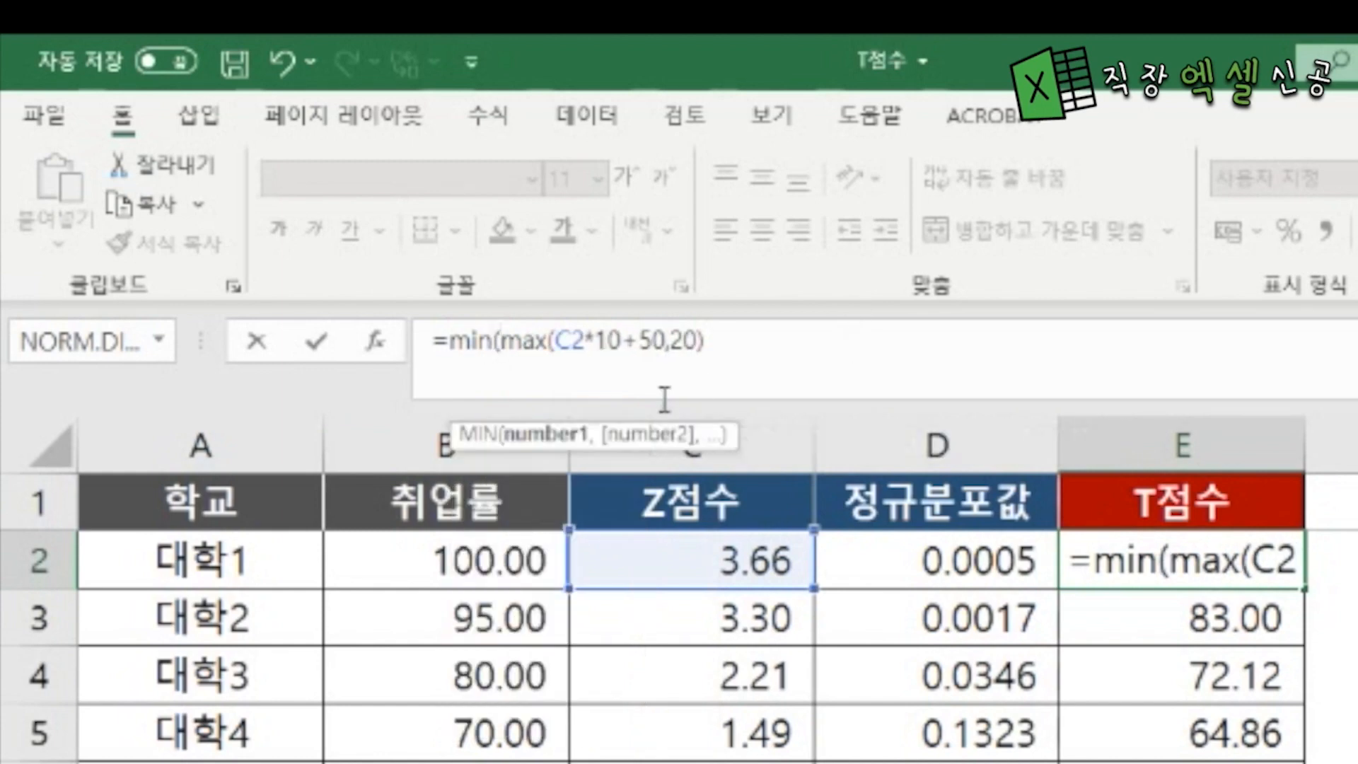
left_click(753, 352)
type(",80)")
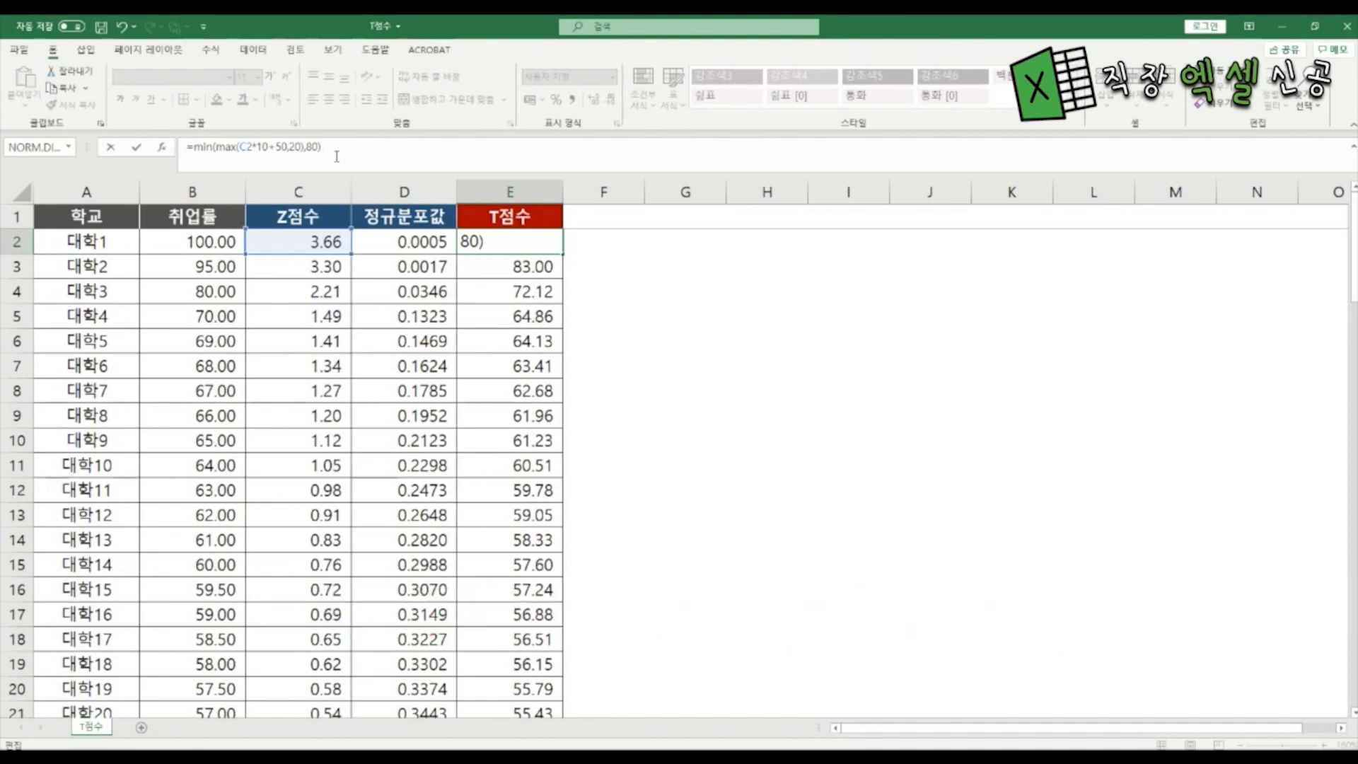
key("Return")
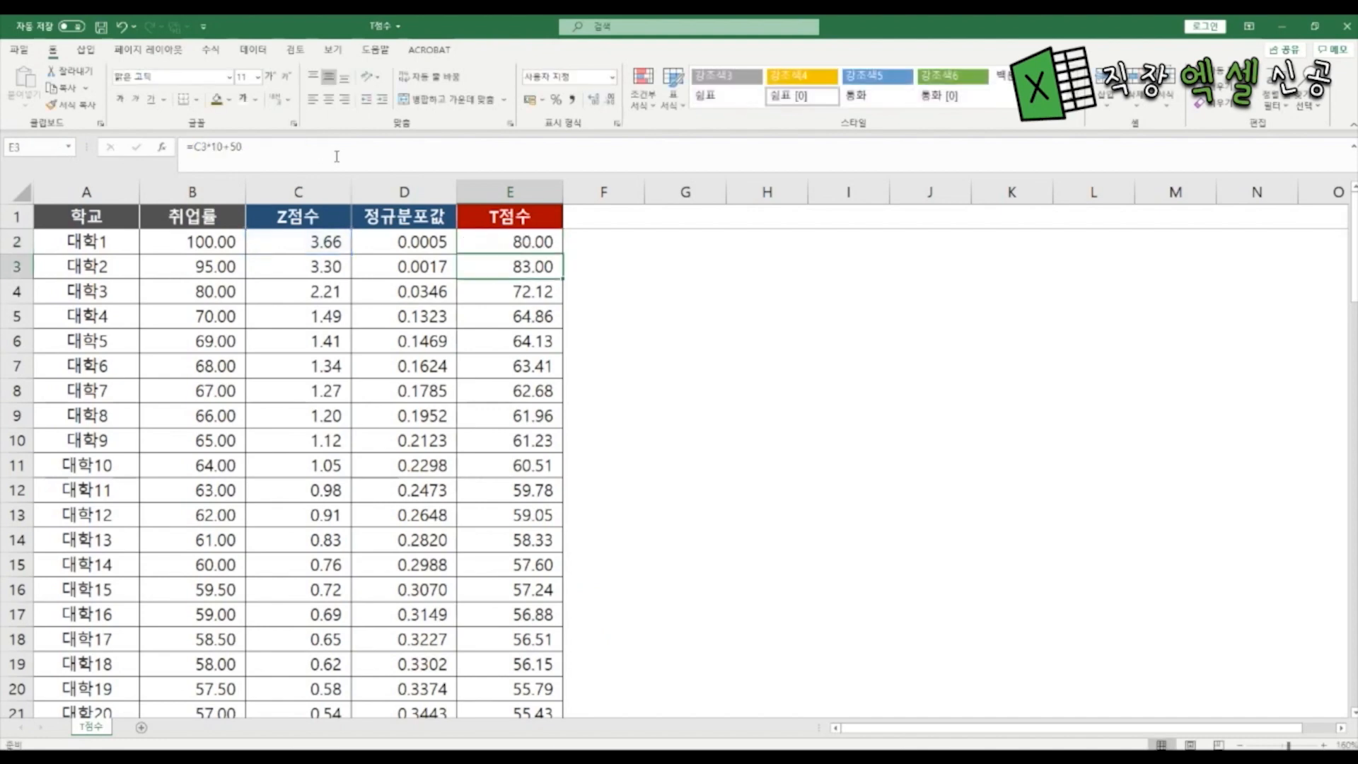
Undo and redo the MIN/MAX change in E2 to compare the unlimited and limited T점수 values.
left_click(512, 249)
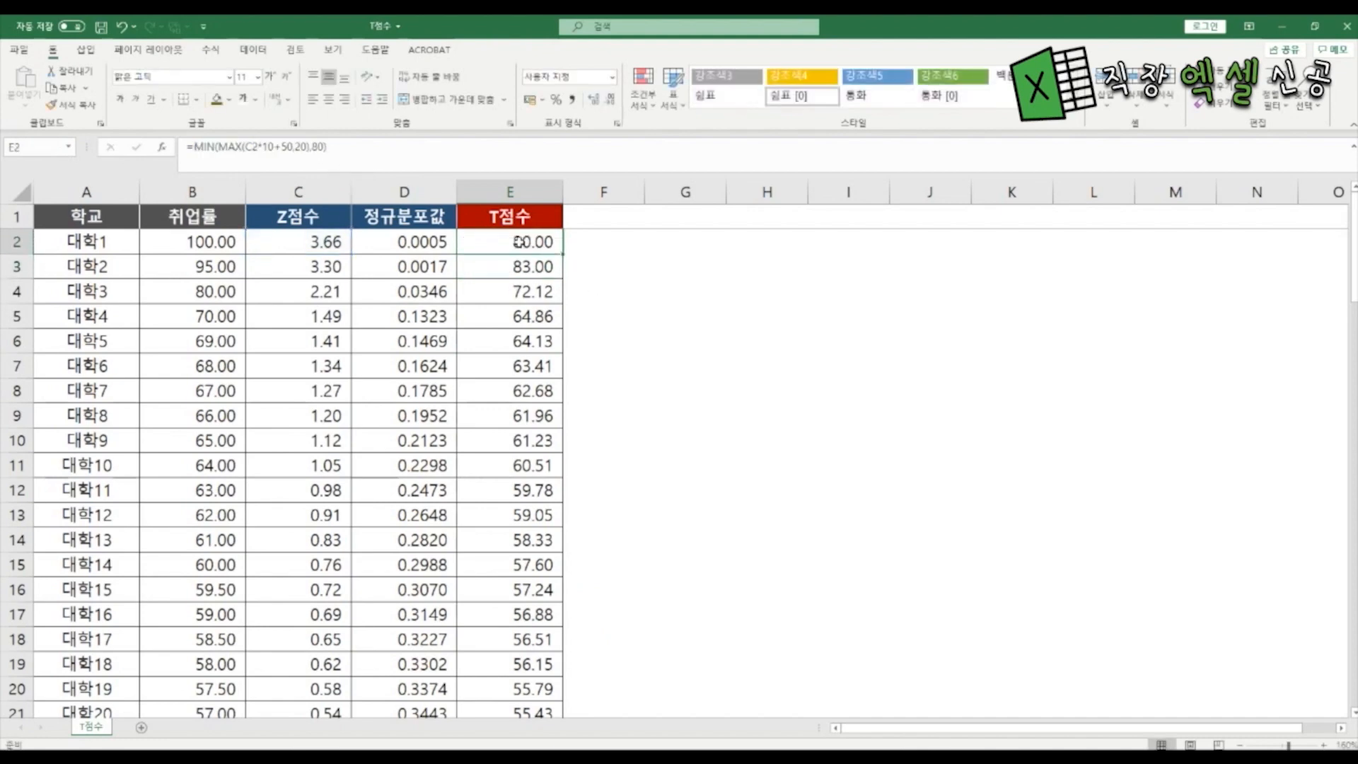
key("ctrl+z")
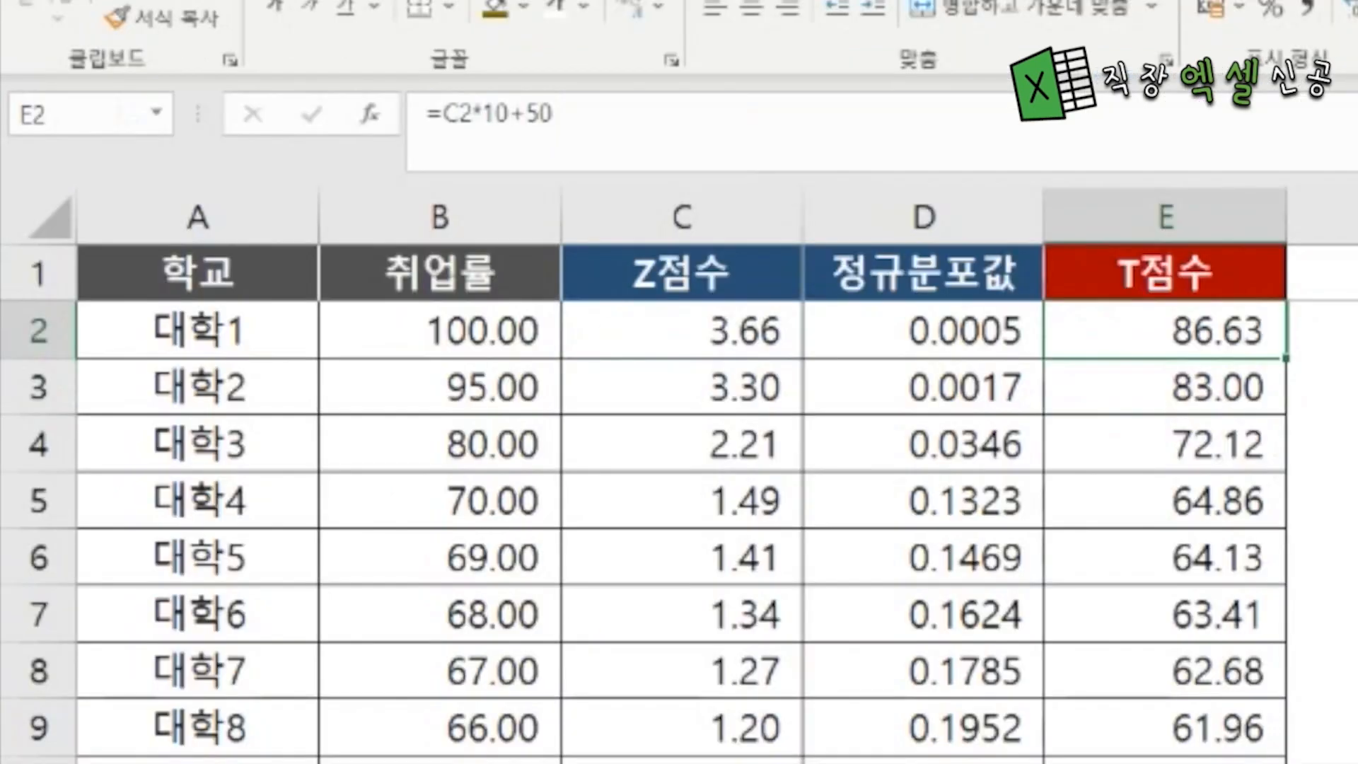
key("ctrl+y")
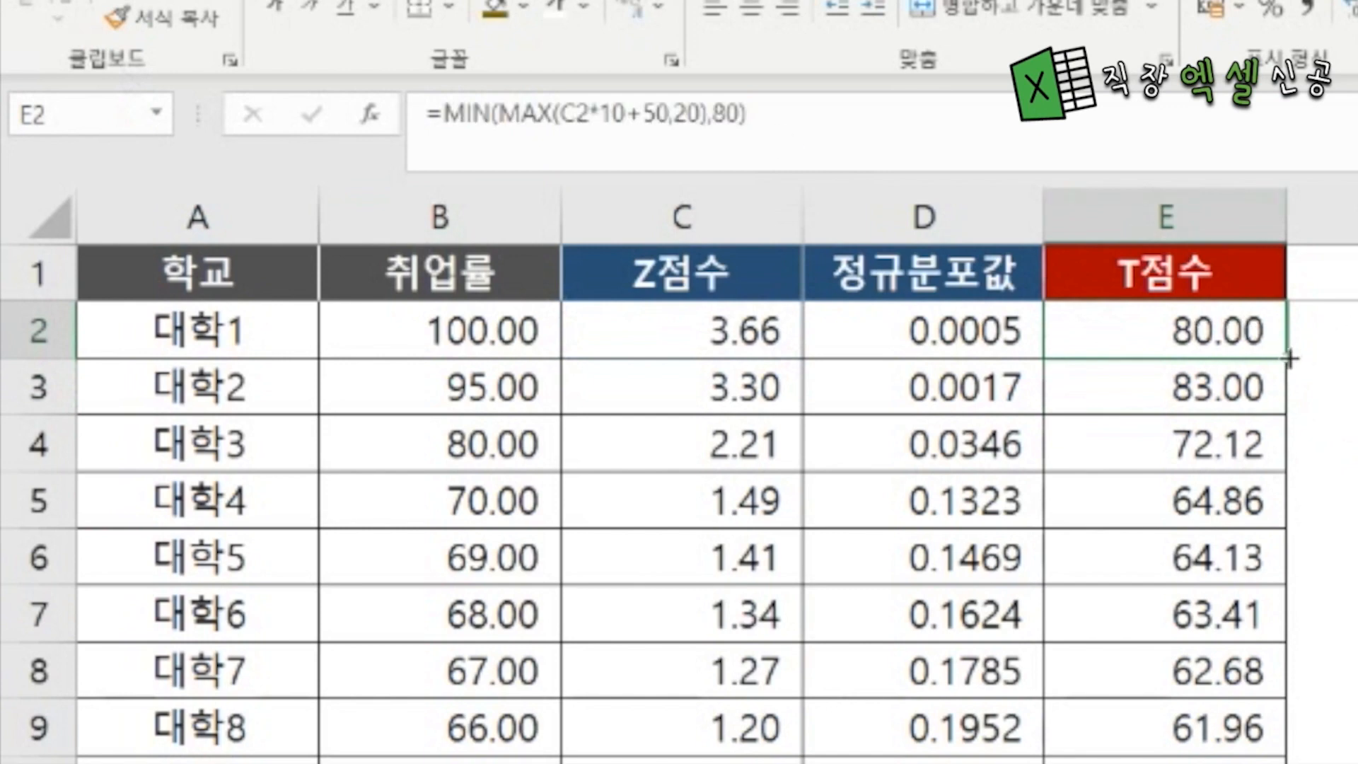
Fill the limited T점수 formula from E2 down to E88 and check the end of the column.
left_click_drag(1288, 359, 1294, 413)
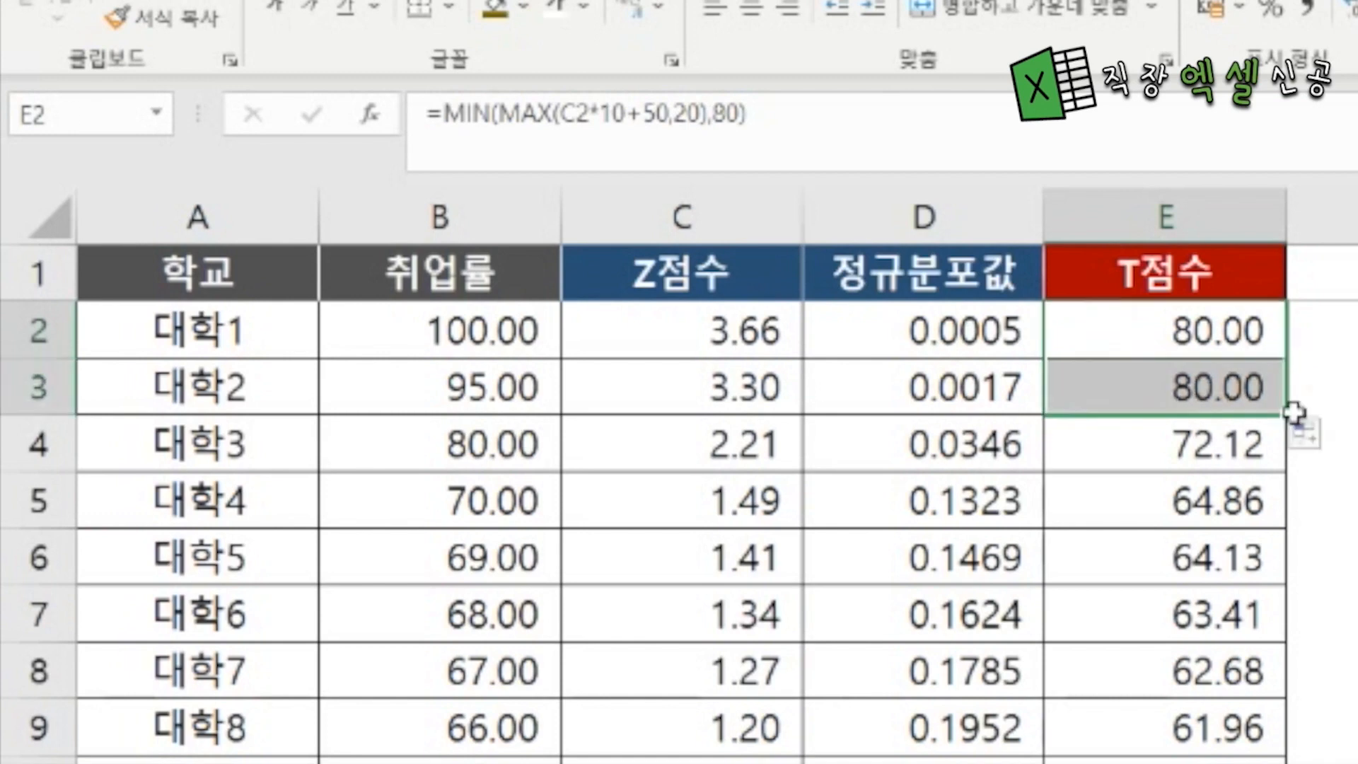
left_click_drag(1287, 411, 1289, 763)
left_click_drag(563, 447, 567, 652)
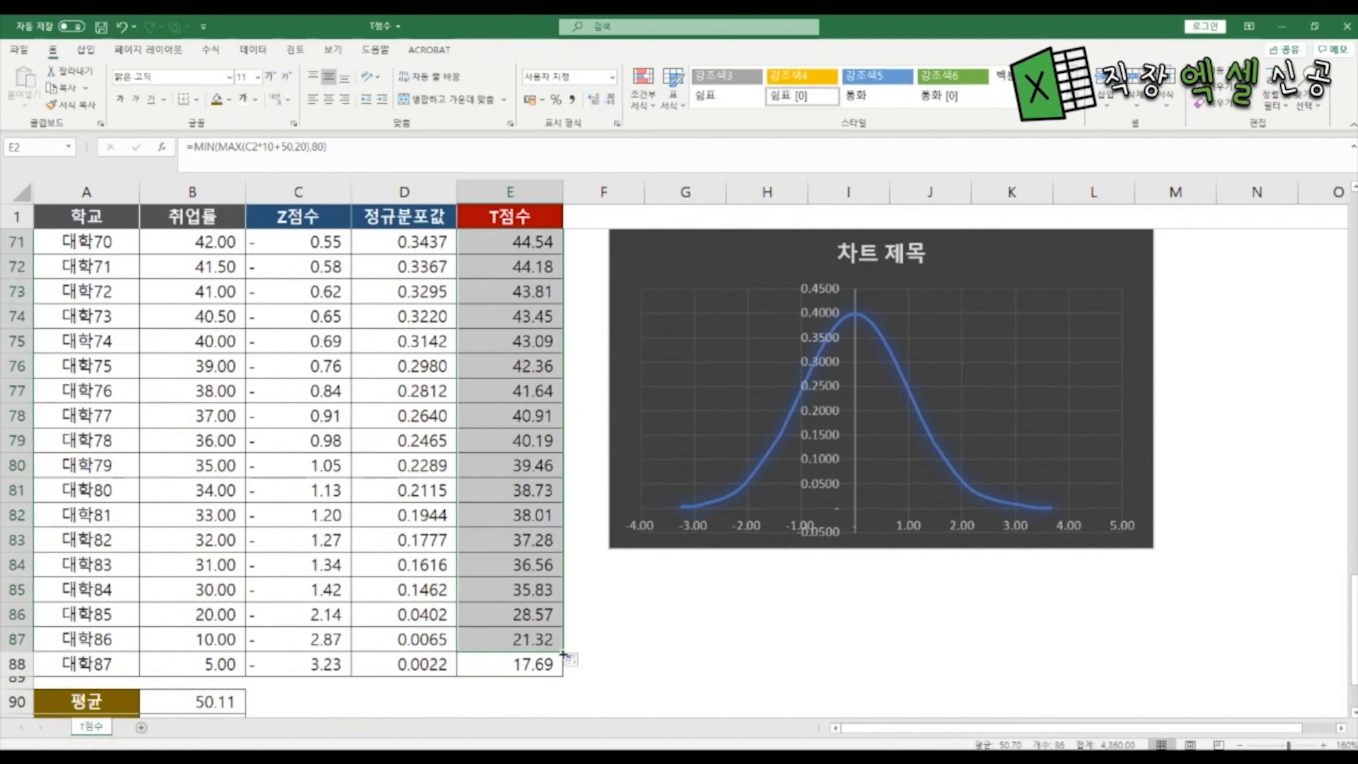
left_click_drag(564, 651, 564, 677)
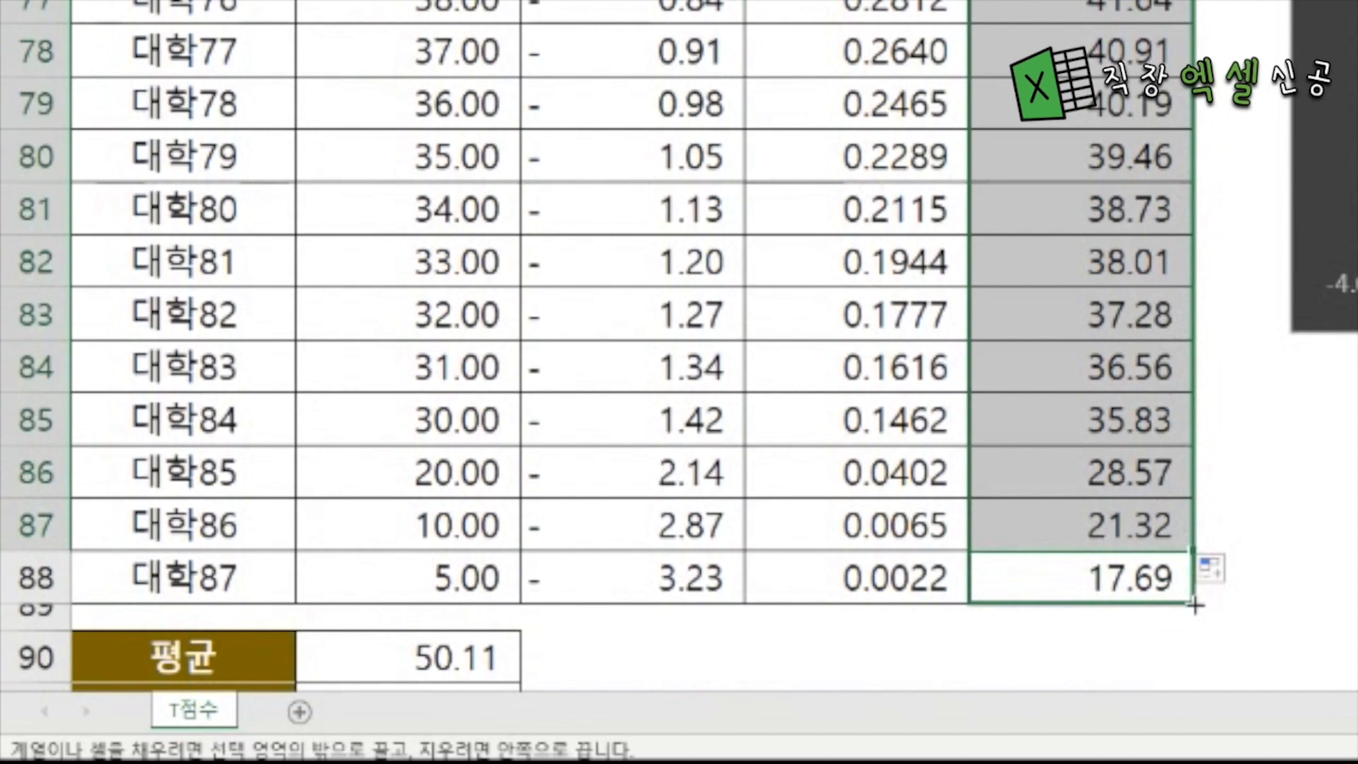
left_click_drag(1194, 605, 1194, 605)
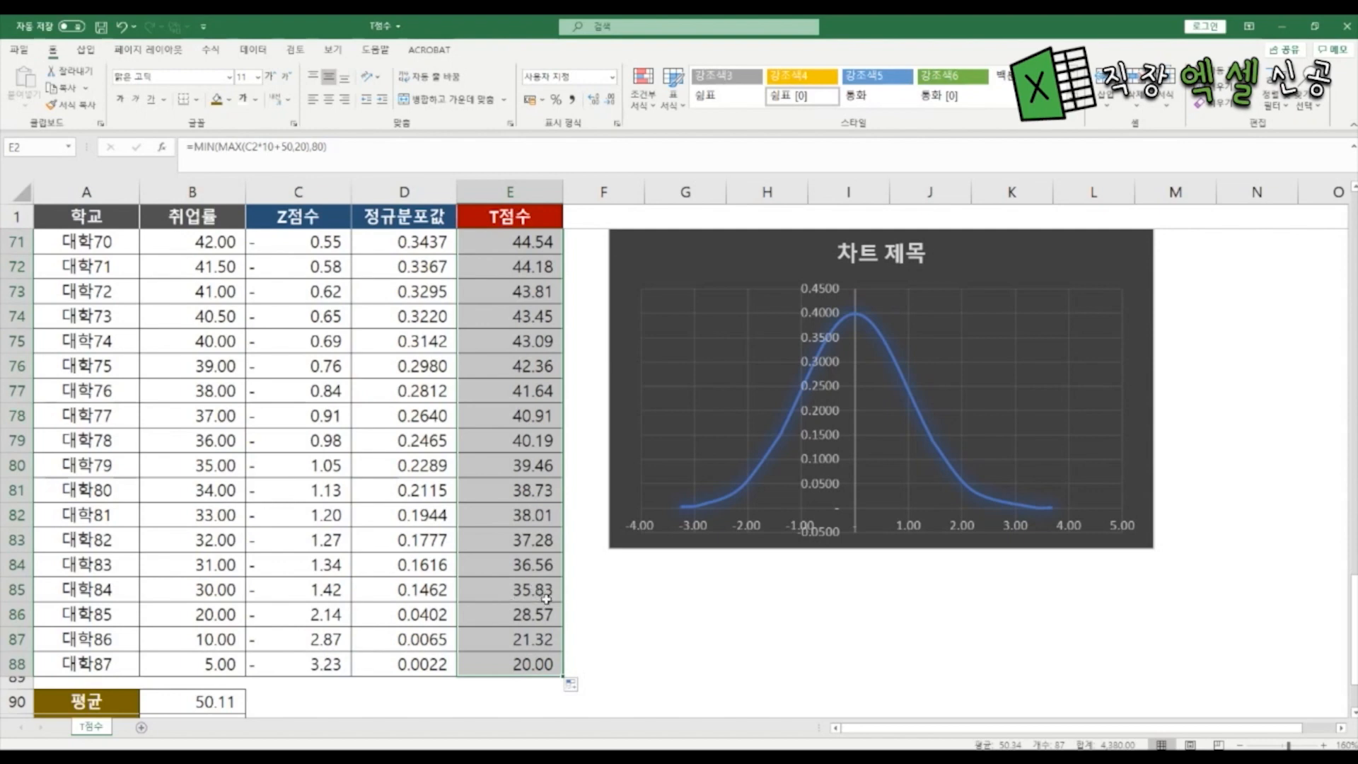
left_click(550, 678)
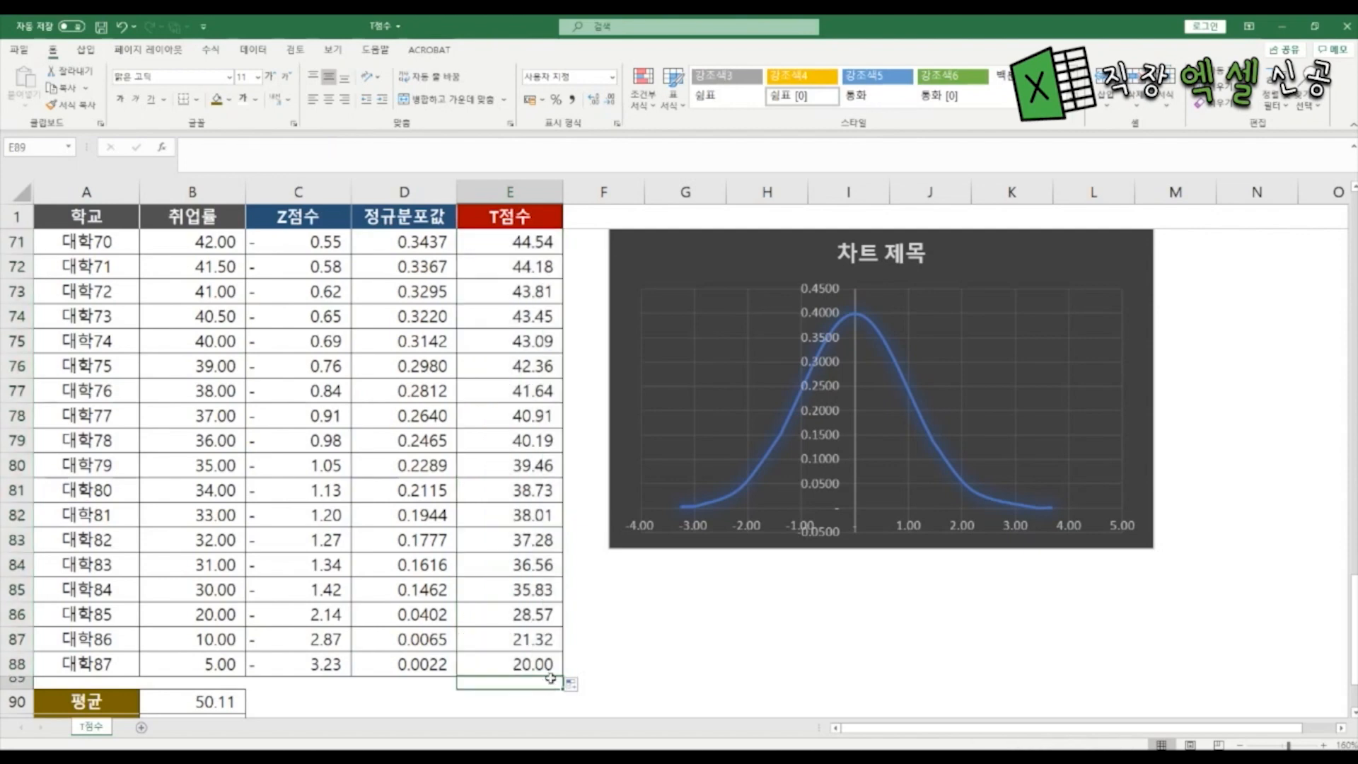
scroll(551, 677, "down", 2)
left_click(529, 573)
left_click(526, 550)
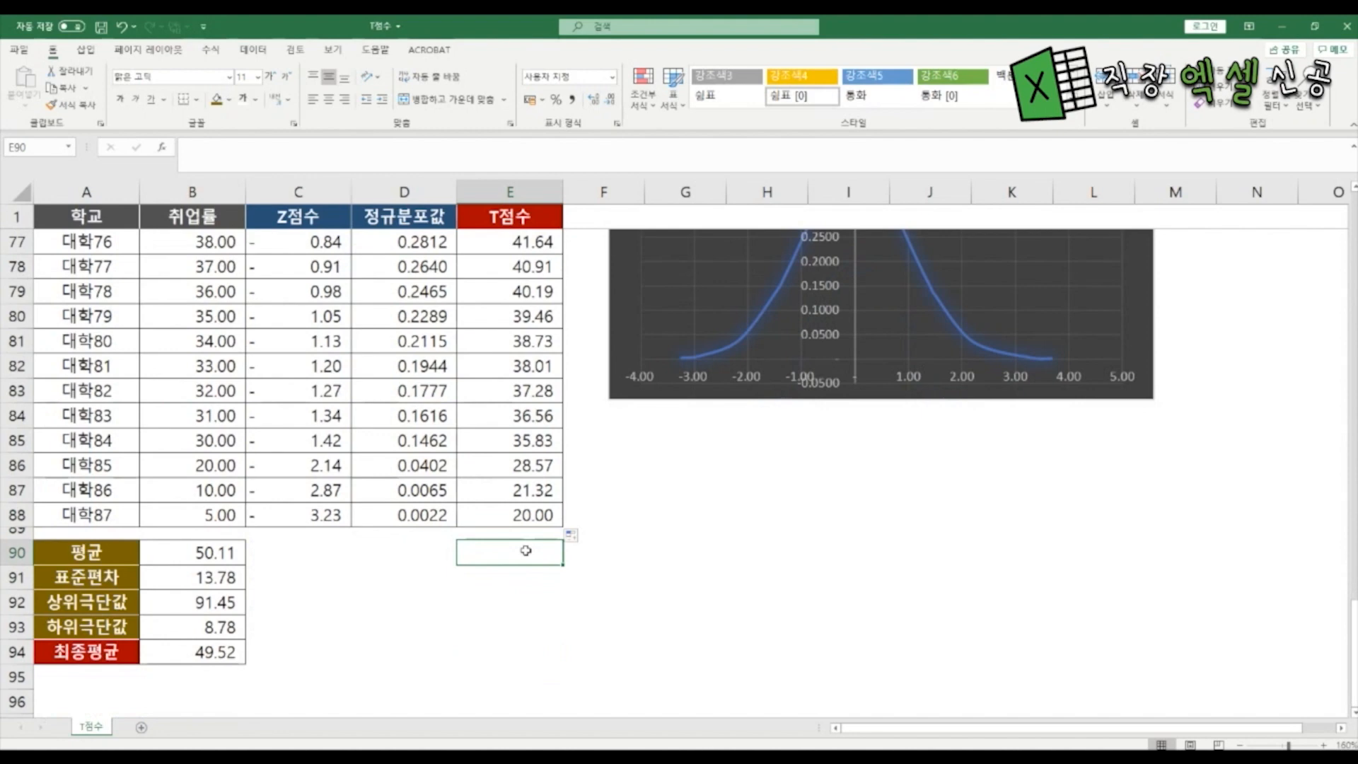